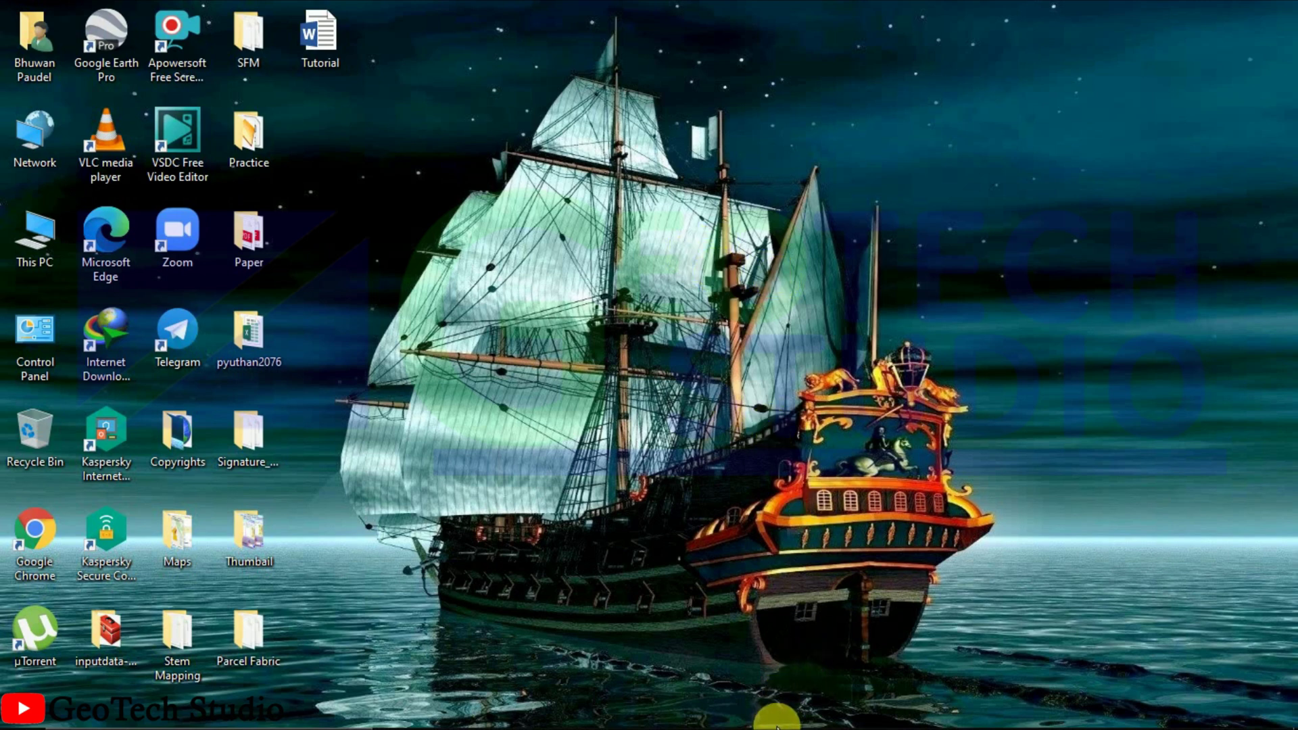
# Launch ArcMap 10.2.2 and wait for the Getting Started dialog with its Blank Map template.
pyautogui.moveTo(740, 723)
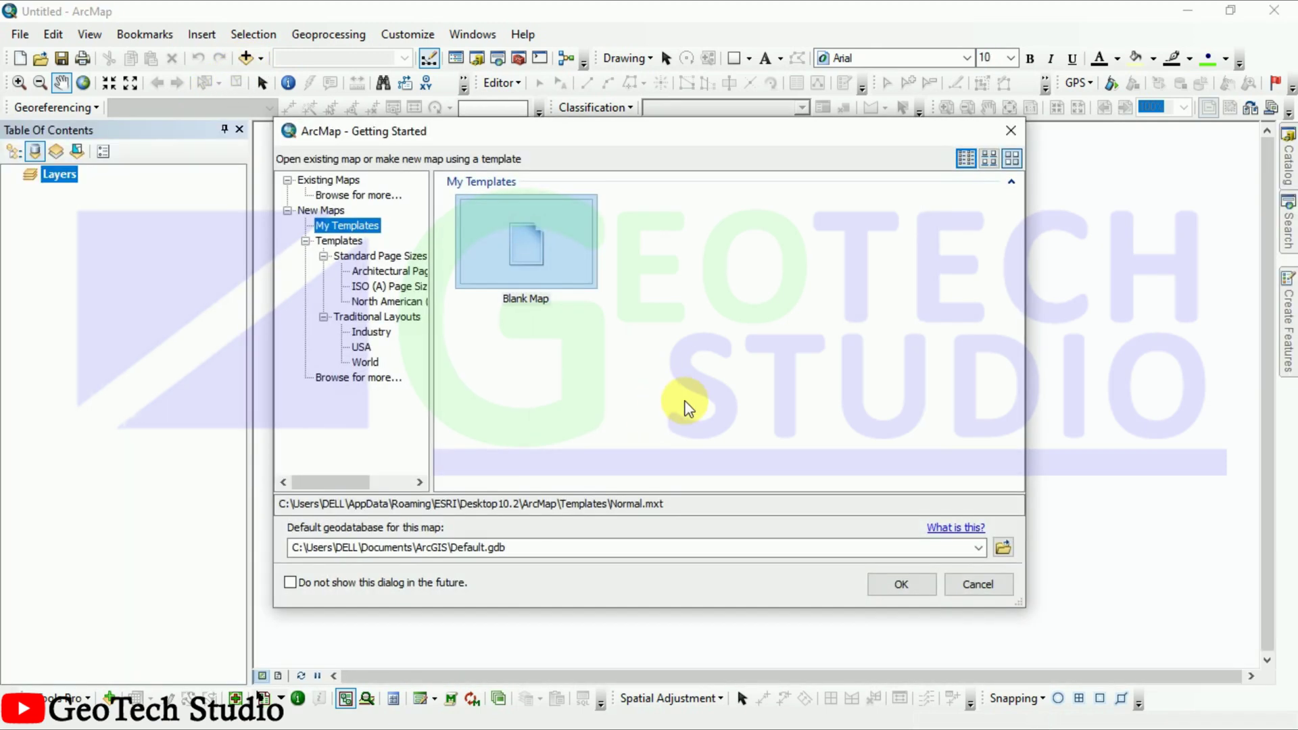
# Keep the blank map and set the Layers data frame to WGS 1984 UTM Zone 45N.
pyautogui.click(920, 583)
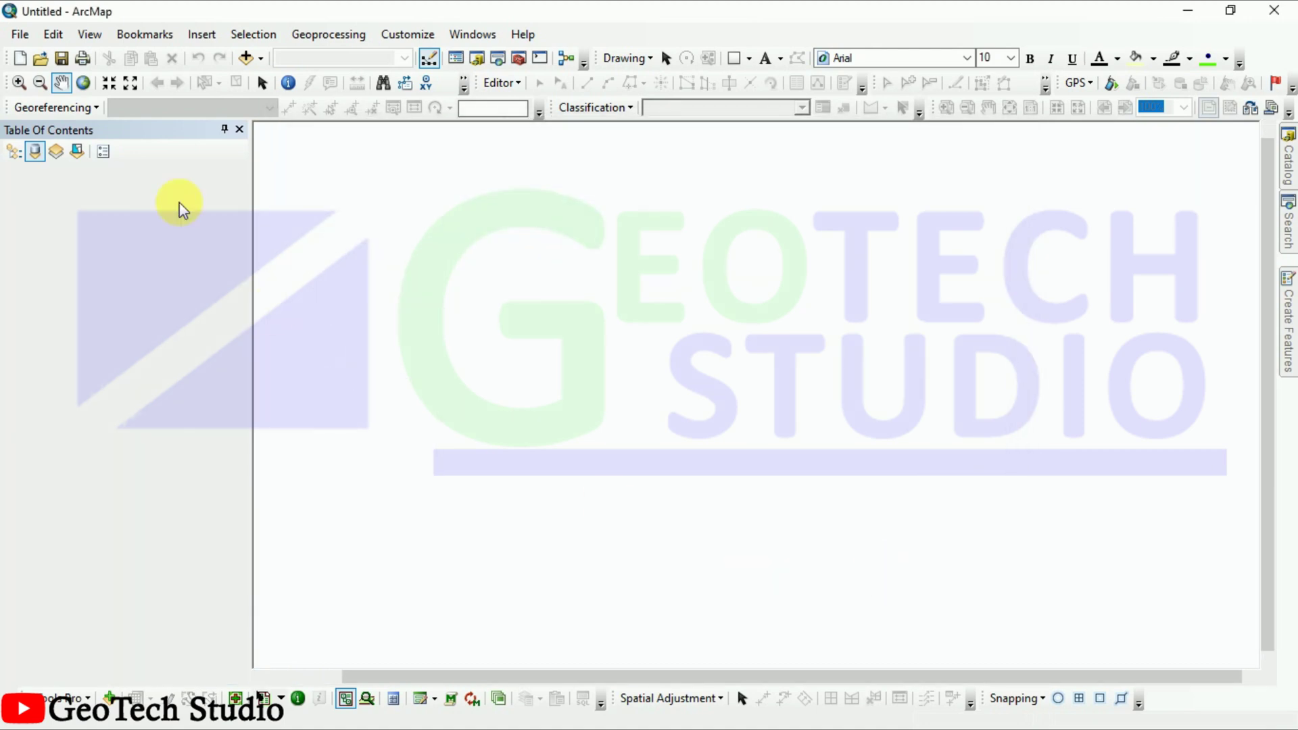
pyautogui.click(54, 179)
pyautogui.rightClick(52, 180)
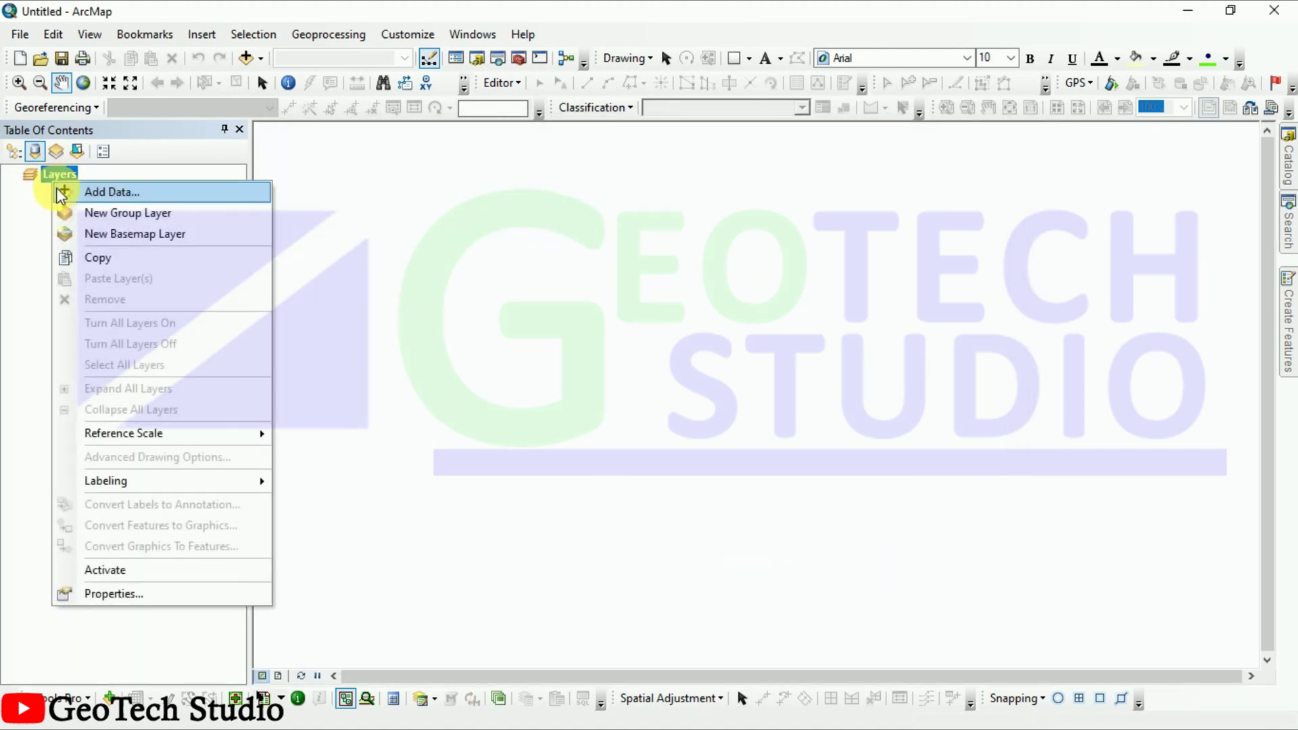
pyautogui.click(95, 593)
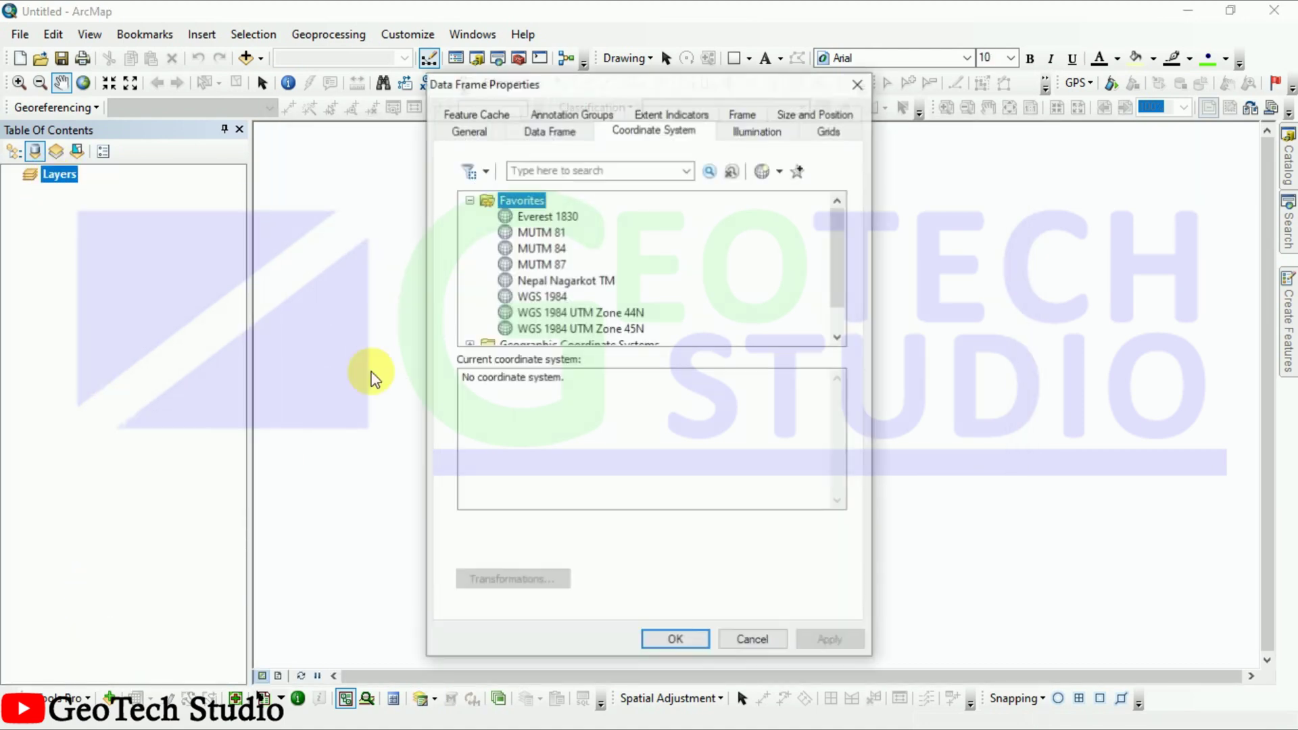
pyautogui.click(518, 330)
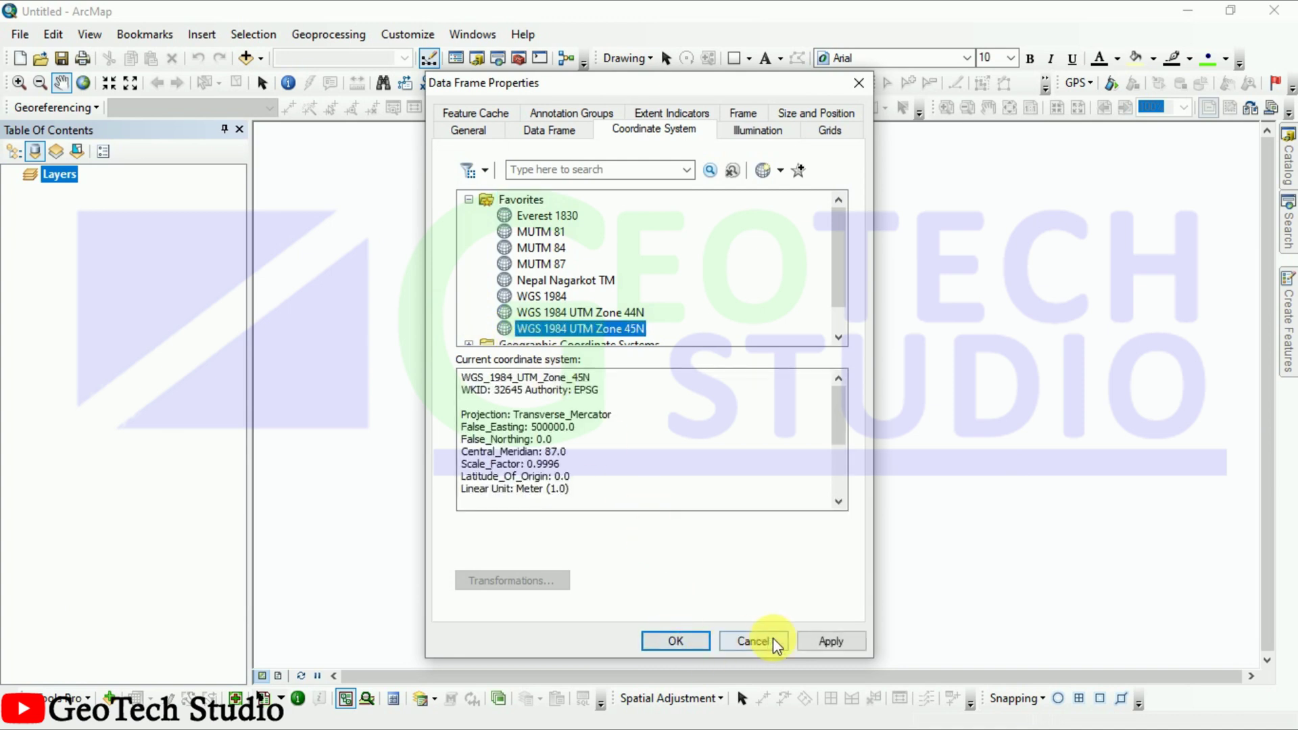
pyautogui.click(820, 640)
pyautogui.click(673, 640)
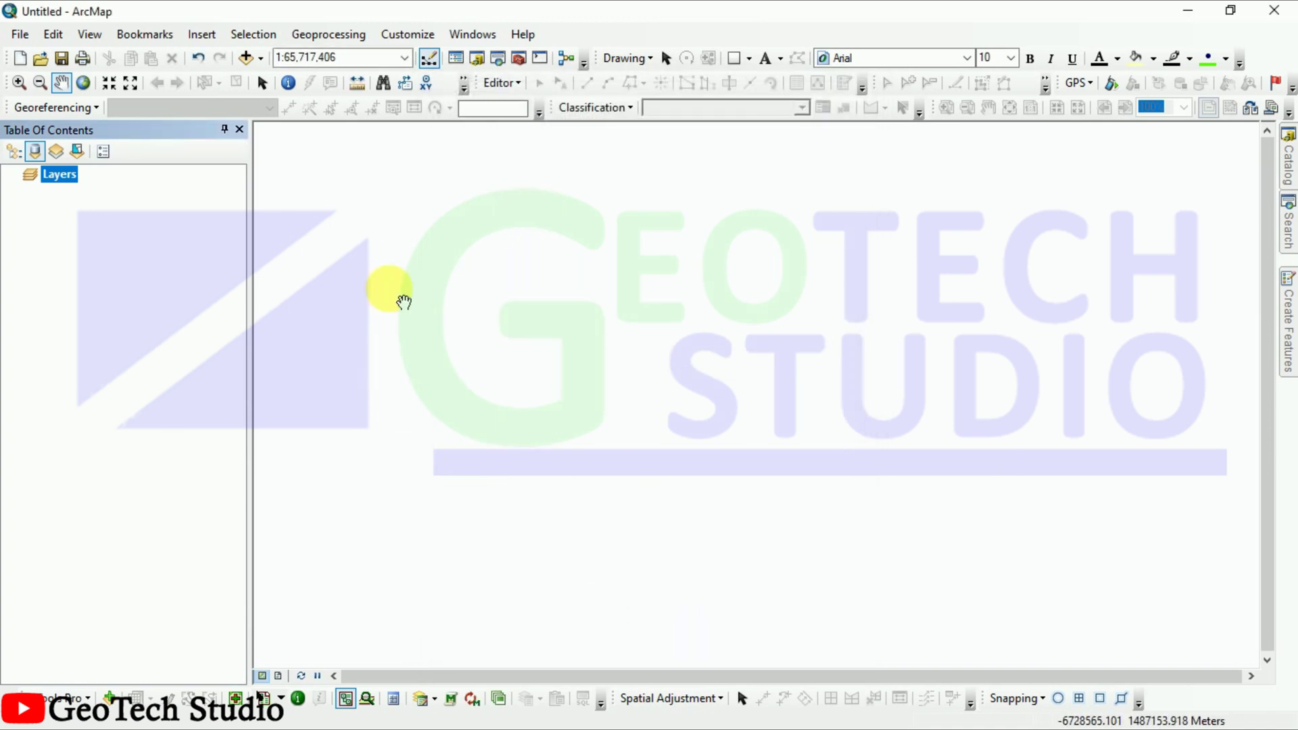
# Add the Janapragati_CF shapefile to the map.
pyautogui.click(250, 67)
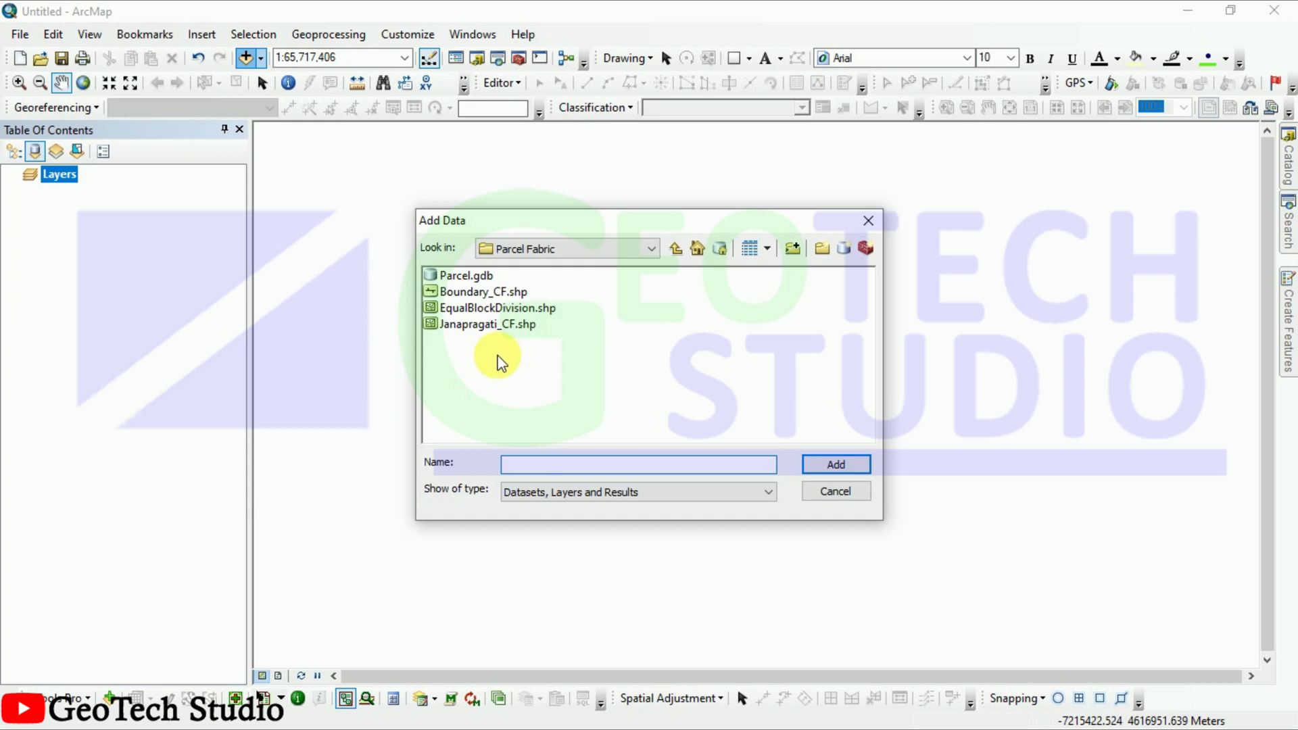
pyautogui.click(498, 325)
pyautogui.click(838, 465)
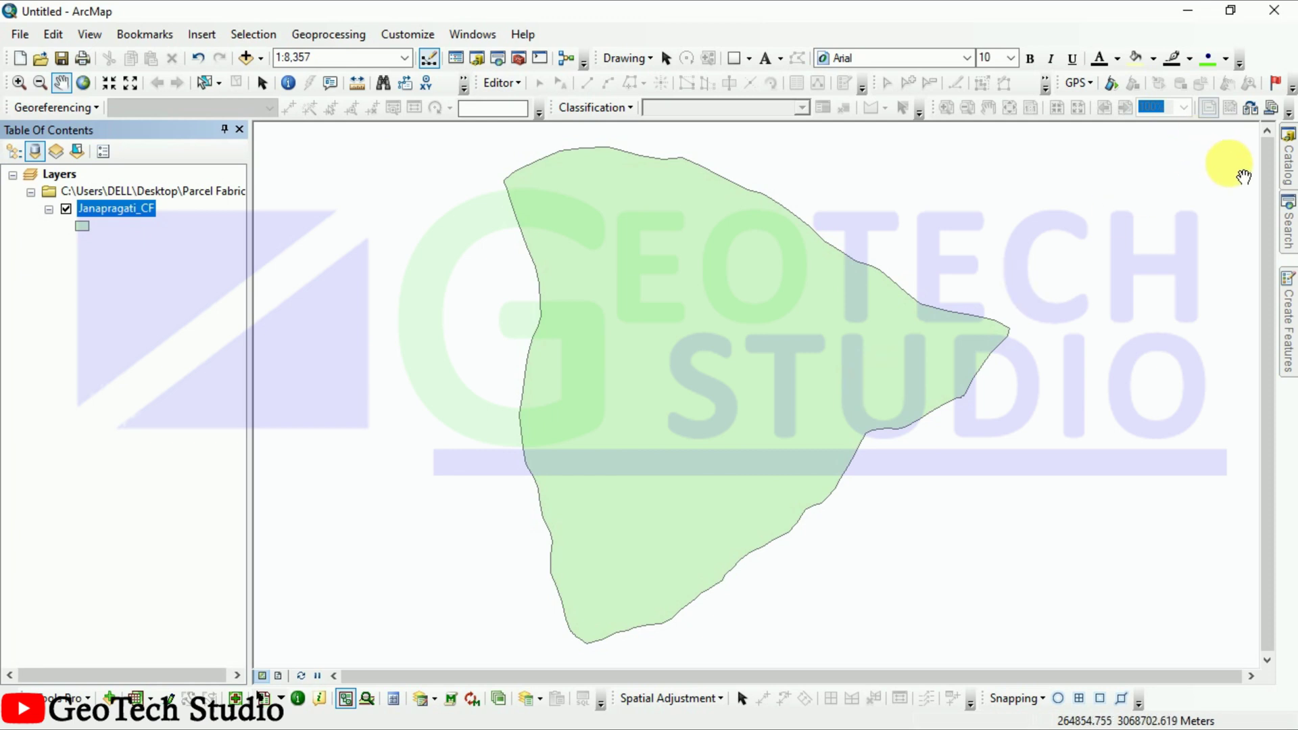
# In Catalog, delete the old Parcel.gdb from Desktop > Parcel Fabric.
pyautogui.click(1288, 159)
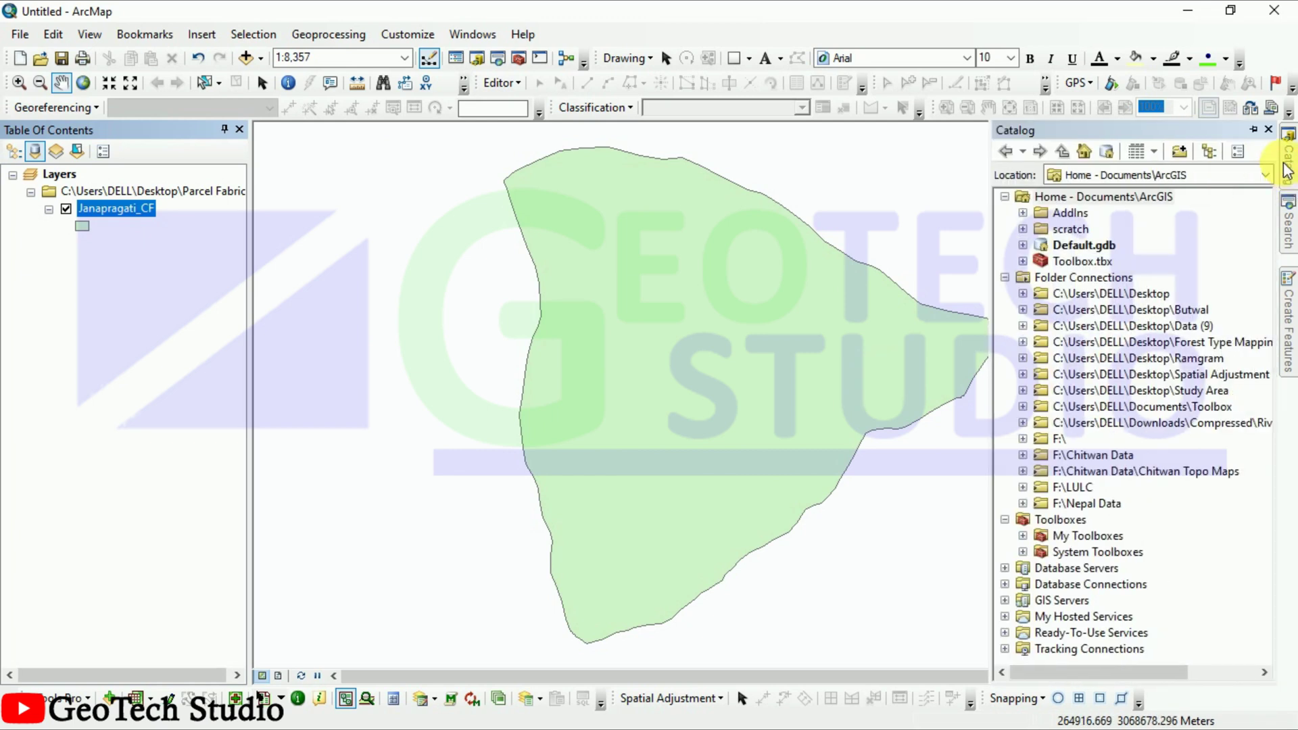
pyautogui.click(1022, 294)
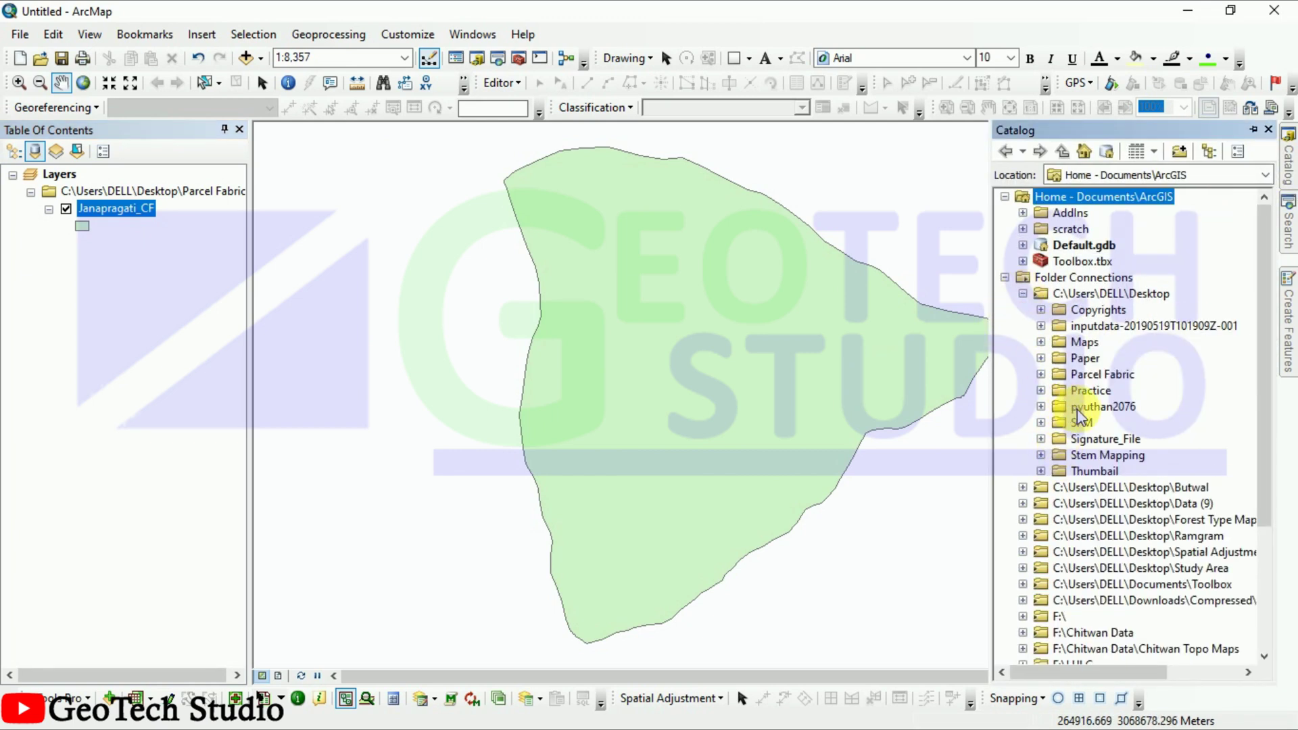
pyautogui.click(1041, 374)
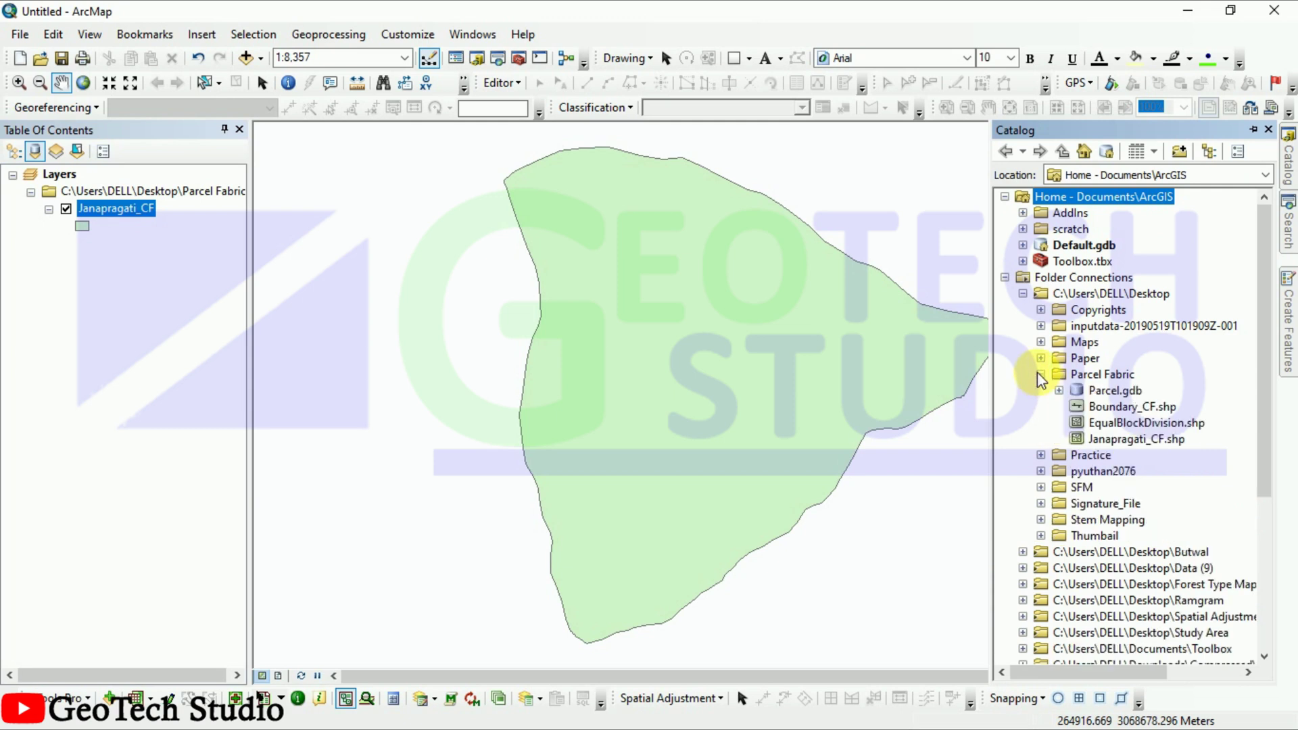
pyautogui.click(1087, 379)
pyautogui.click(1089, 391)
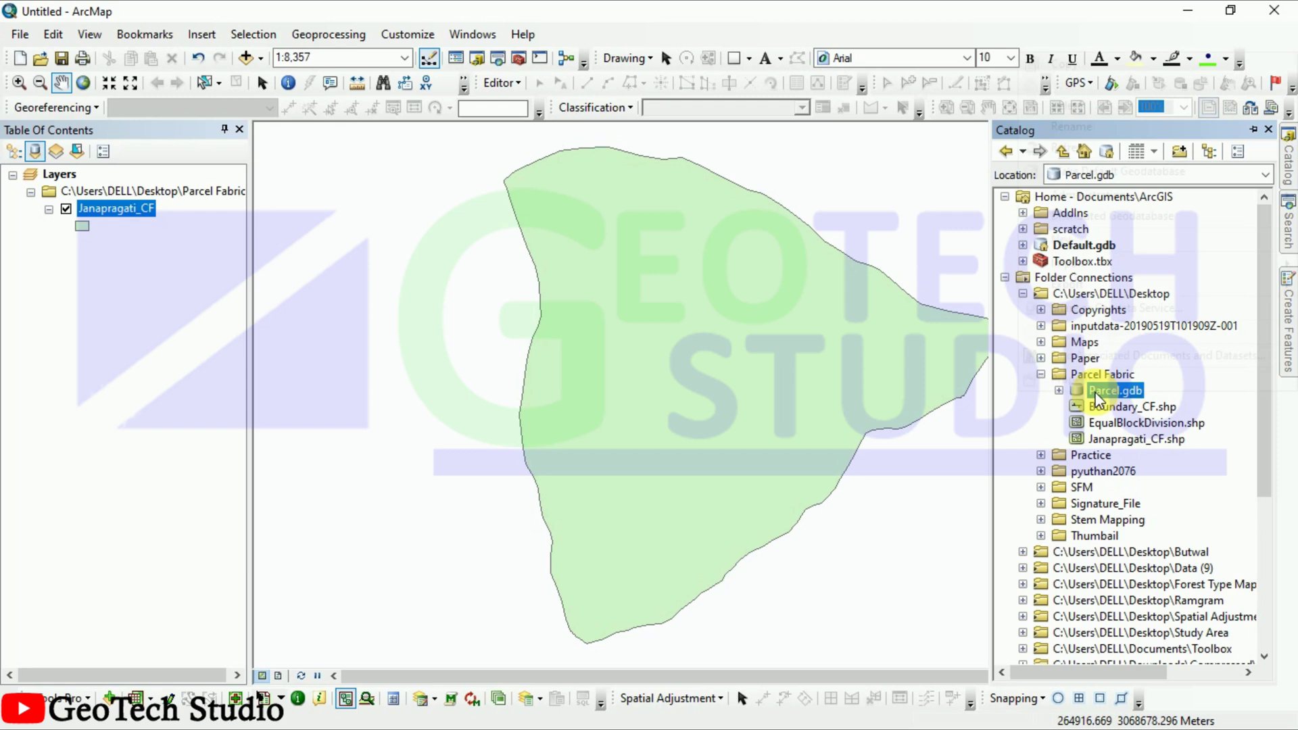
pyautogui.rightClick(1089, 391)
pyautogui.click(1061, 106)
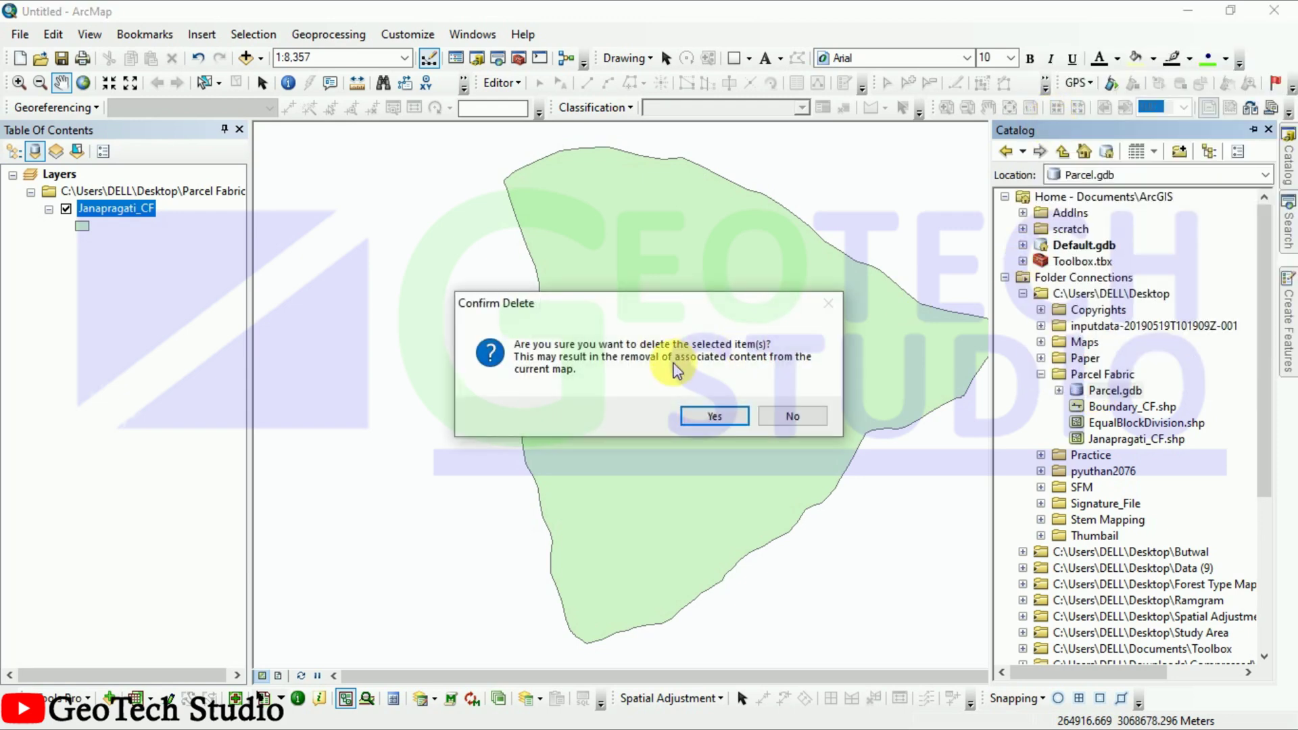
pyautogui.click(711, 413)
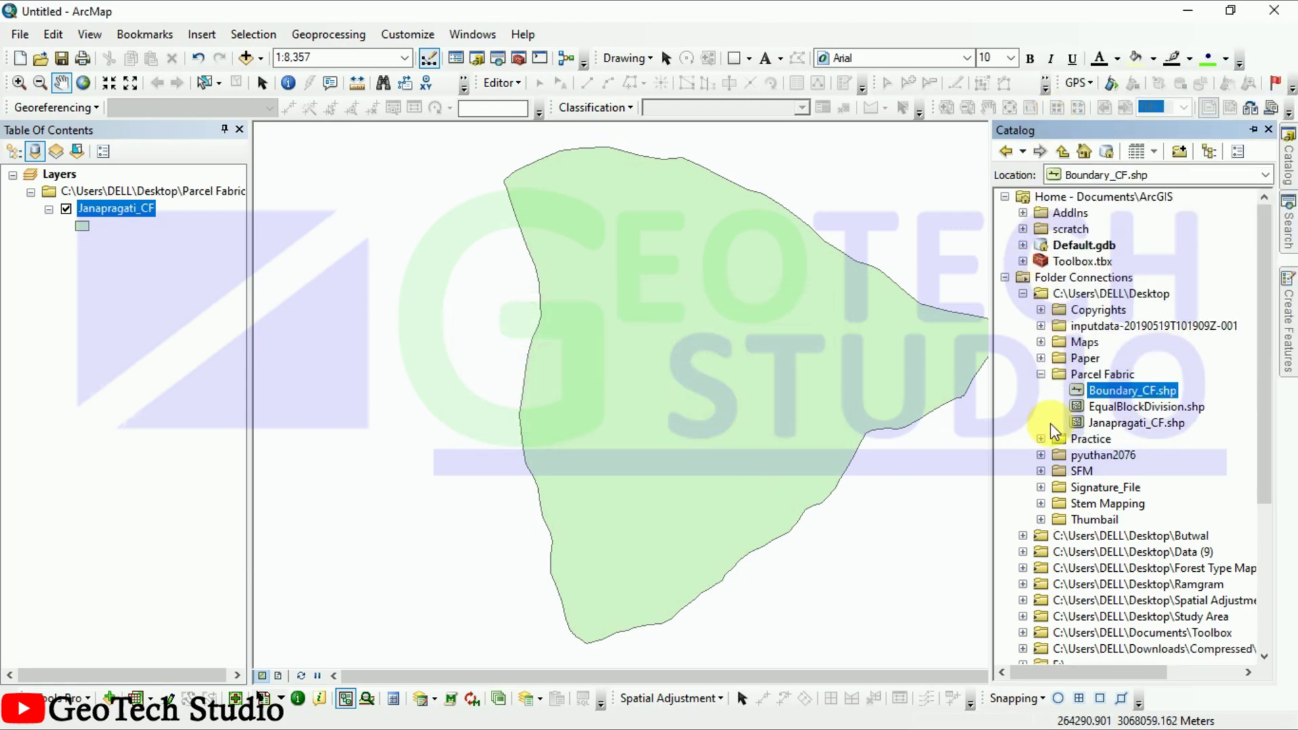
# Create a new file geodatabase in Parcel Fabric and name it Parcel.
pyautogui.rightClick(1102, 375)
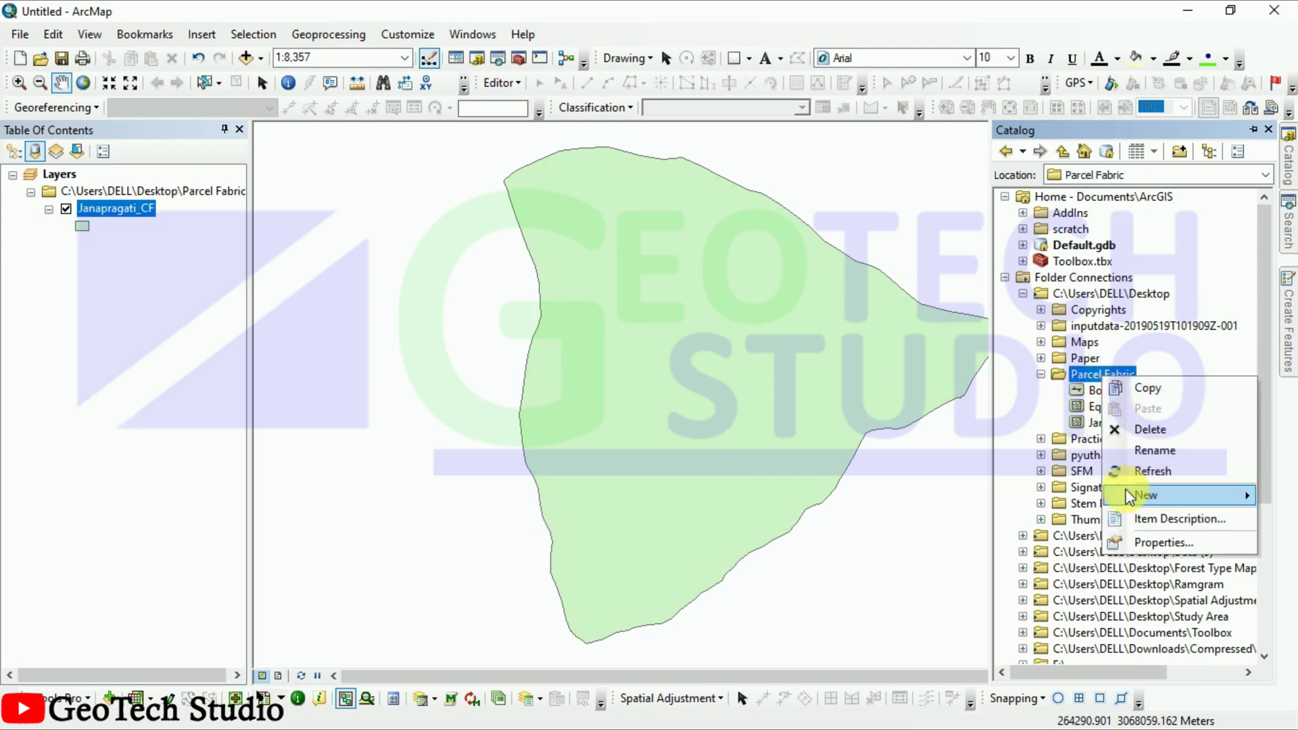
pyautogui.moveTo(1122, 494)
pyautogui.click(945, 408)
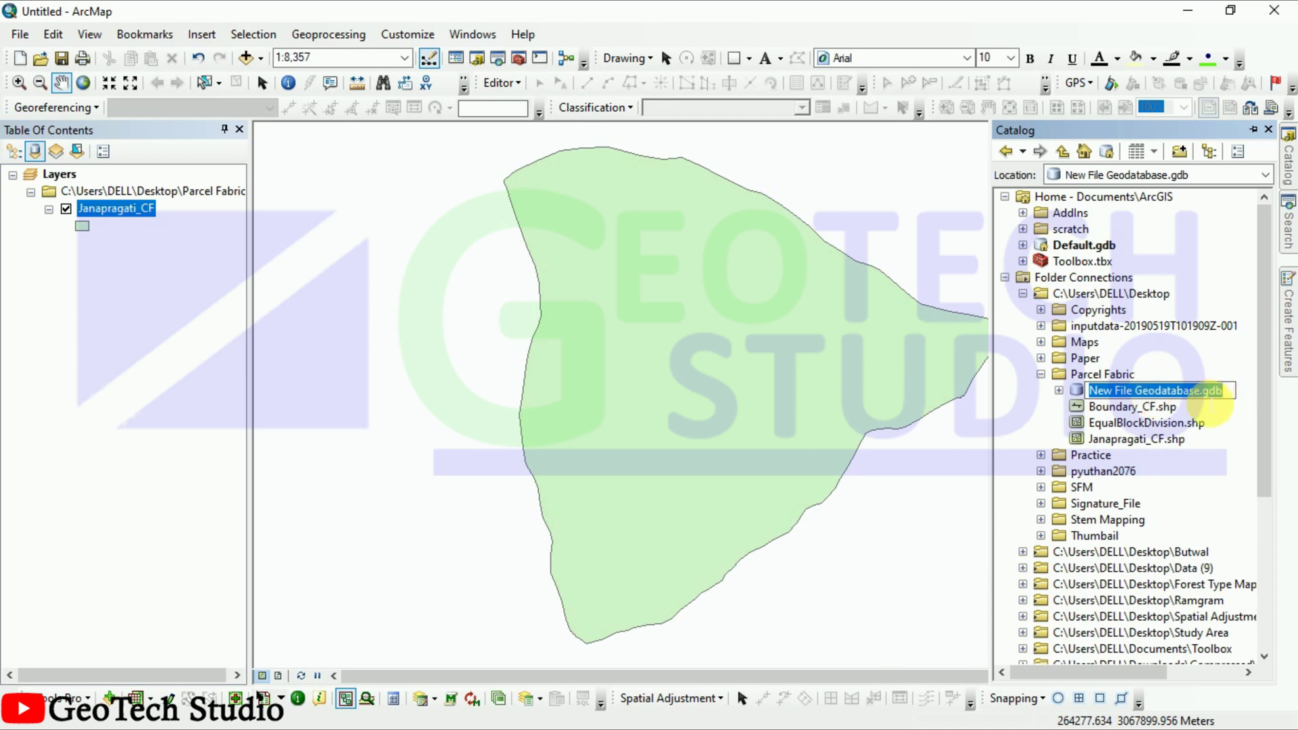
pyautogui.moveTo(1200, 392); pyautogui.dragTo(1071, 423)
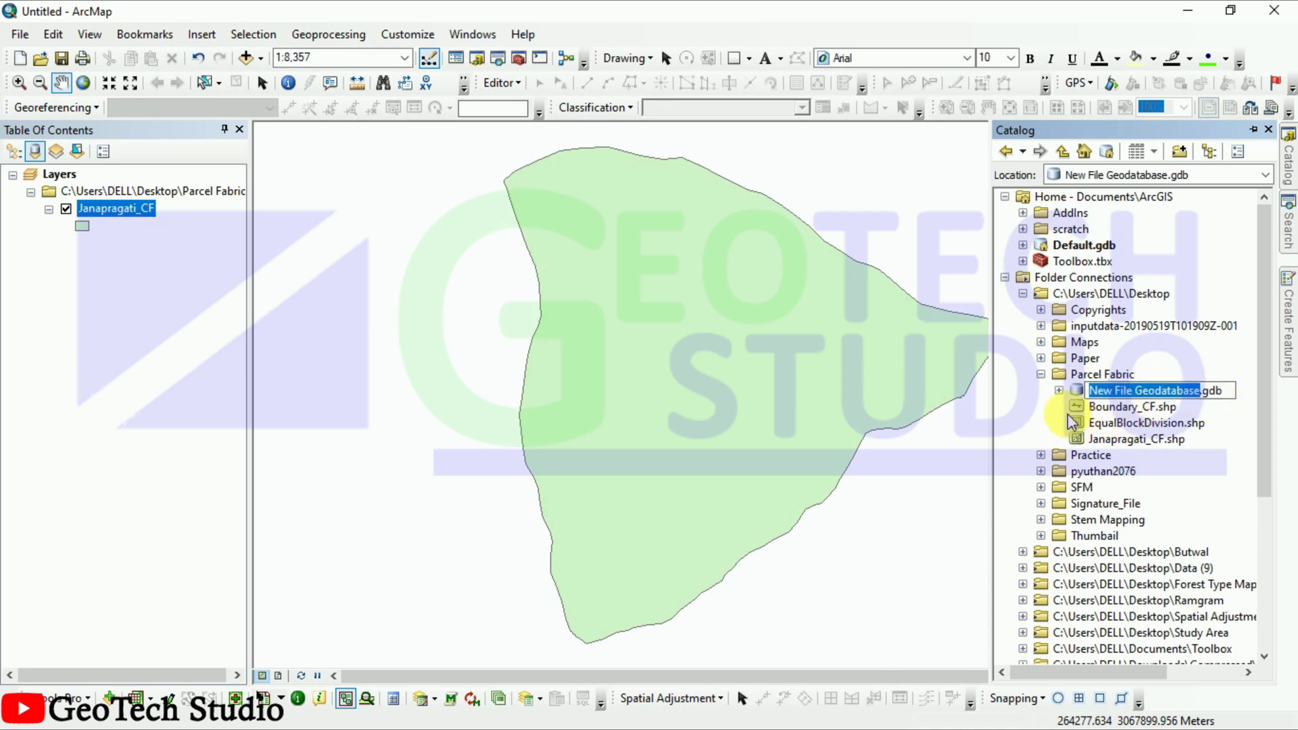
pyautogui.write('Parcel')
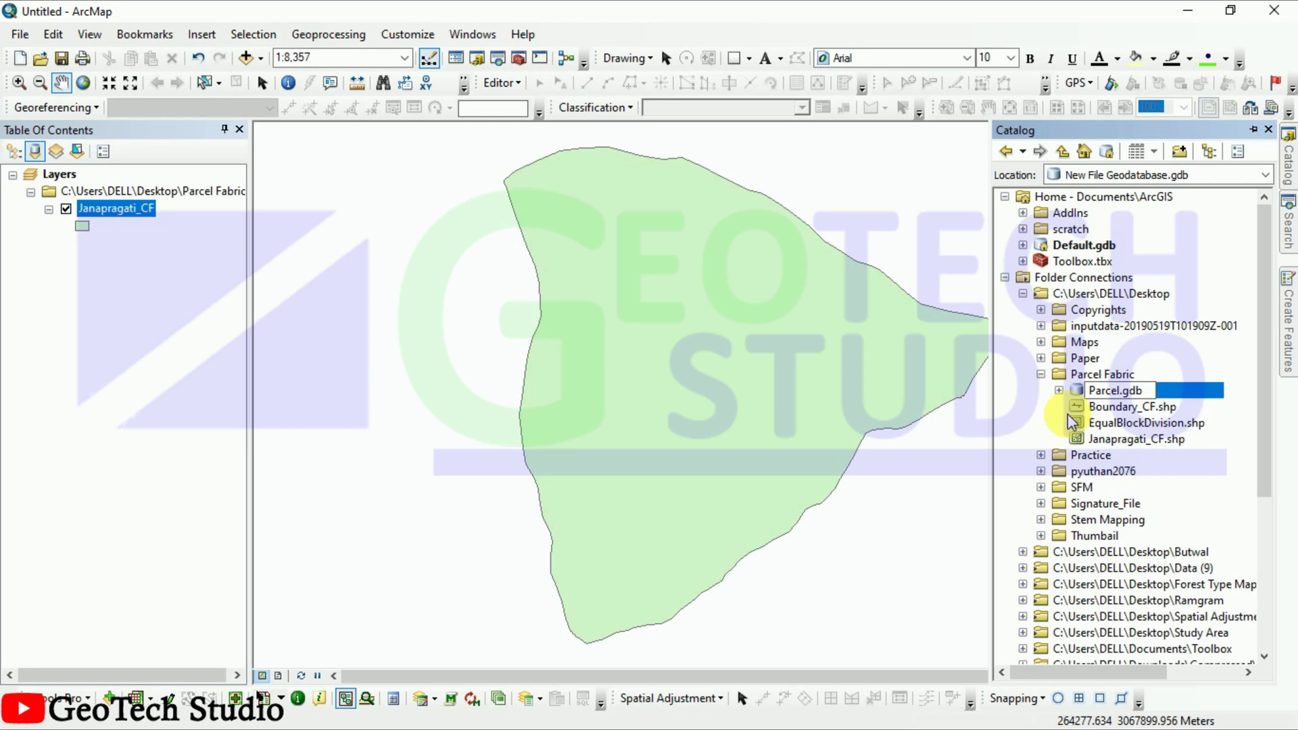
pyautogui.press('Return')
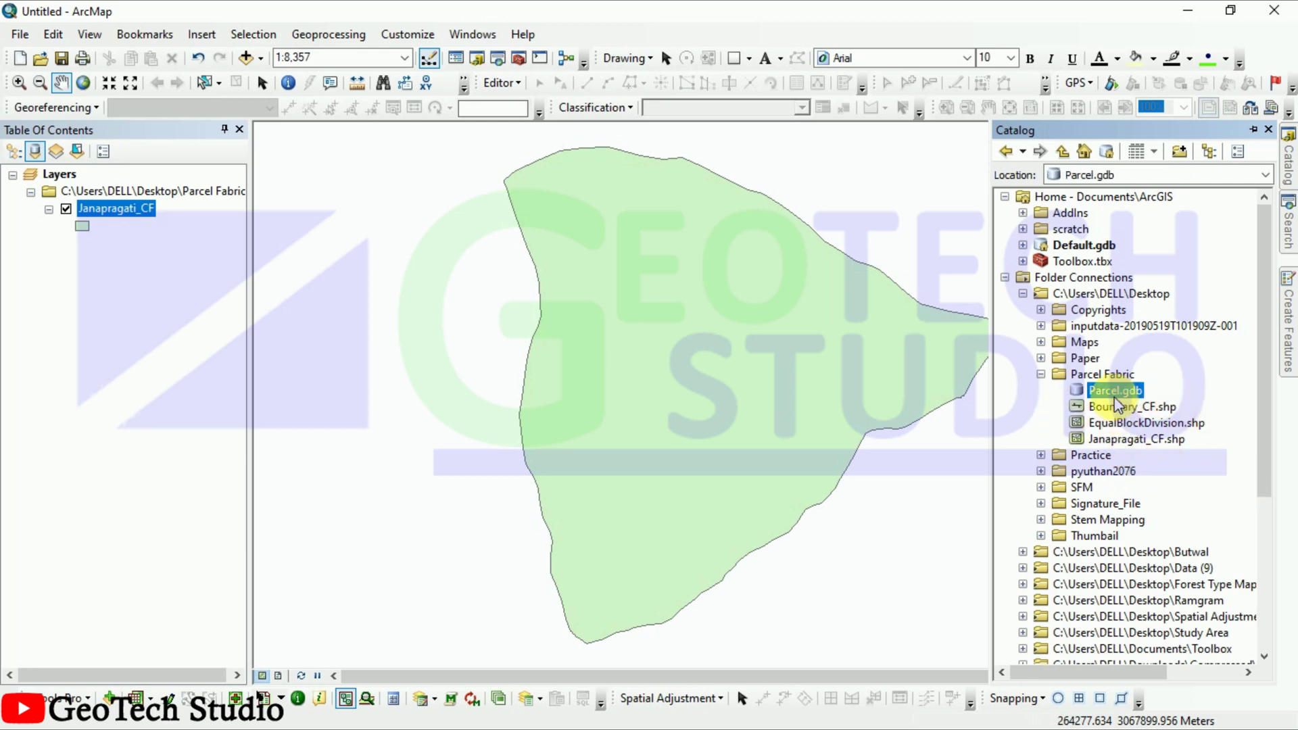
# Add feature dataset EqualDivisionDataset to Parcel.gdb, skipping the vertical coordinate system page.
pyautogui.rightClick(1114, 398)
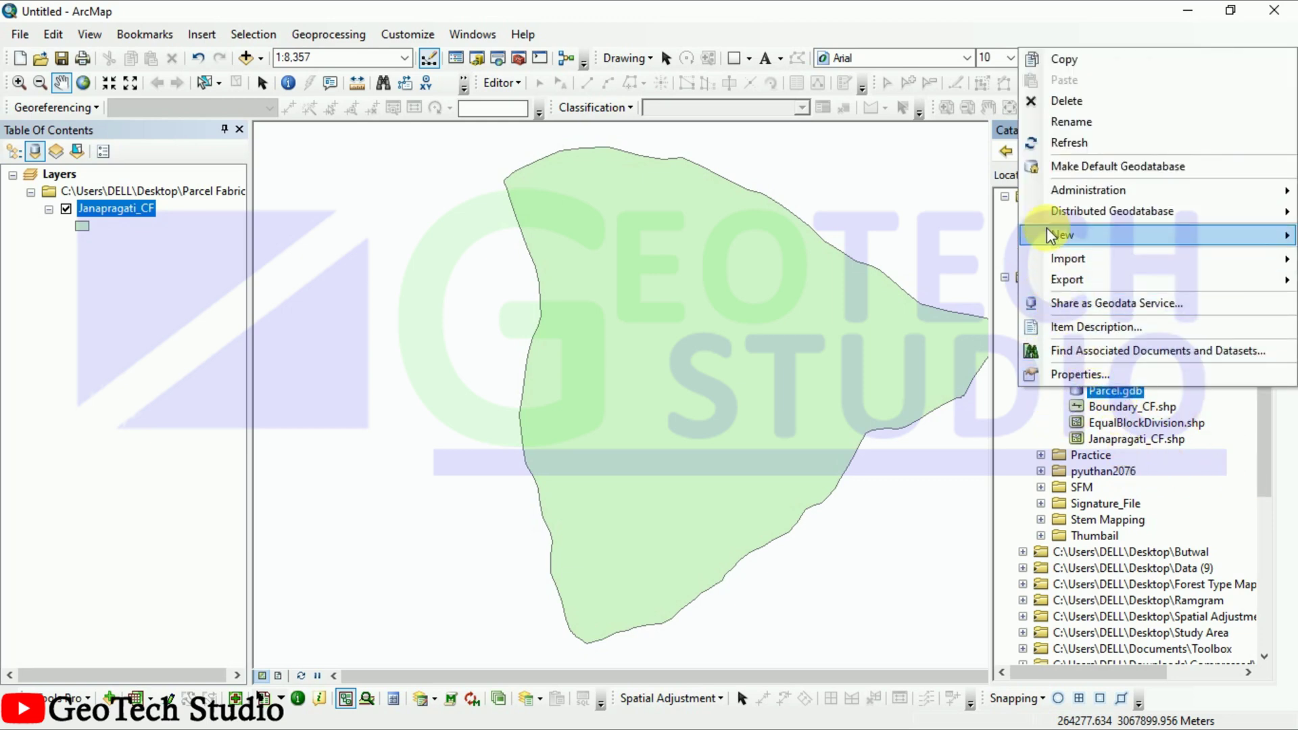
pyautogui.moveTo(1050, 234)
pyautogui.click(939, 234)
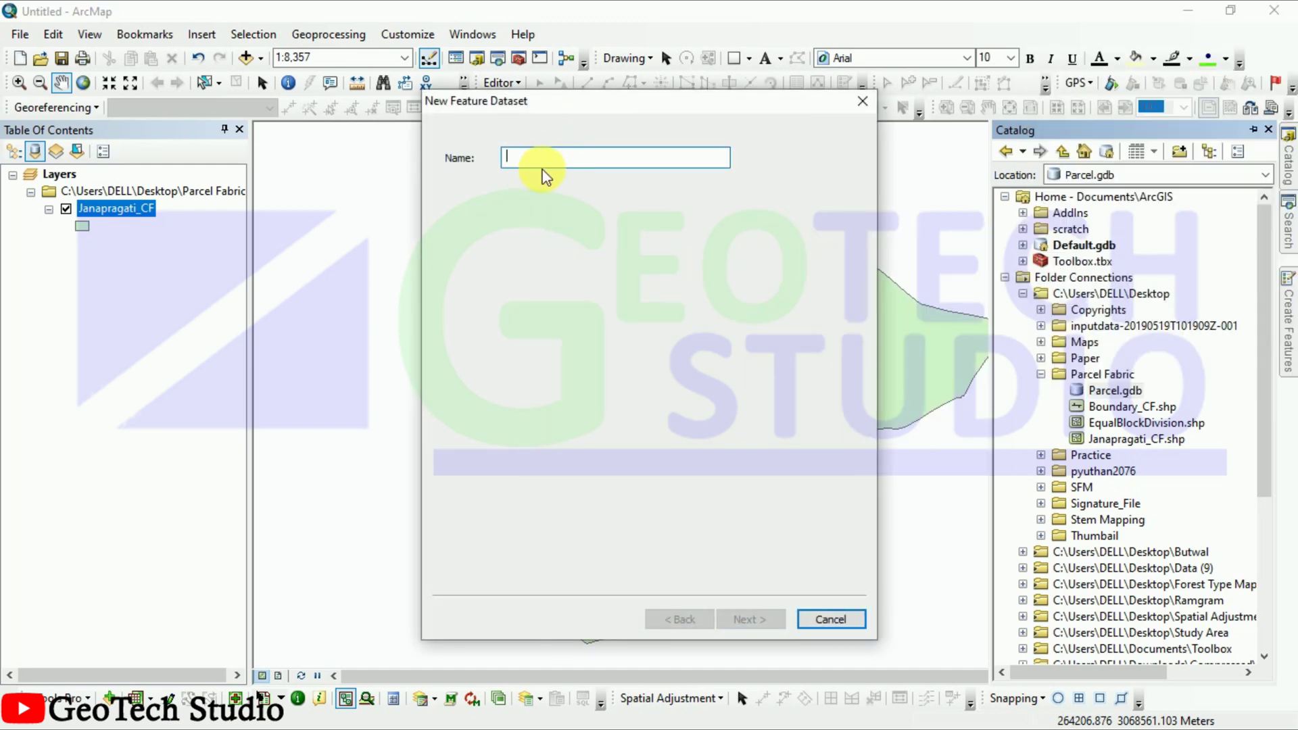
pyautogui.write('EqualDivisionDataset')
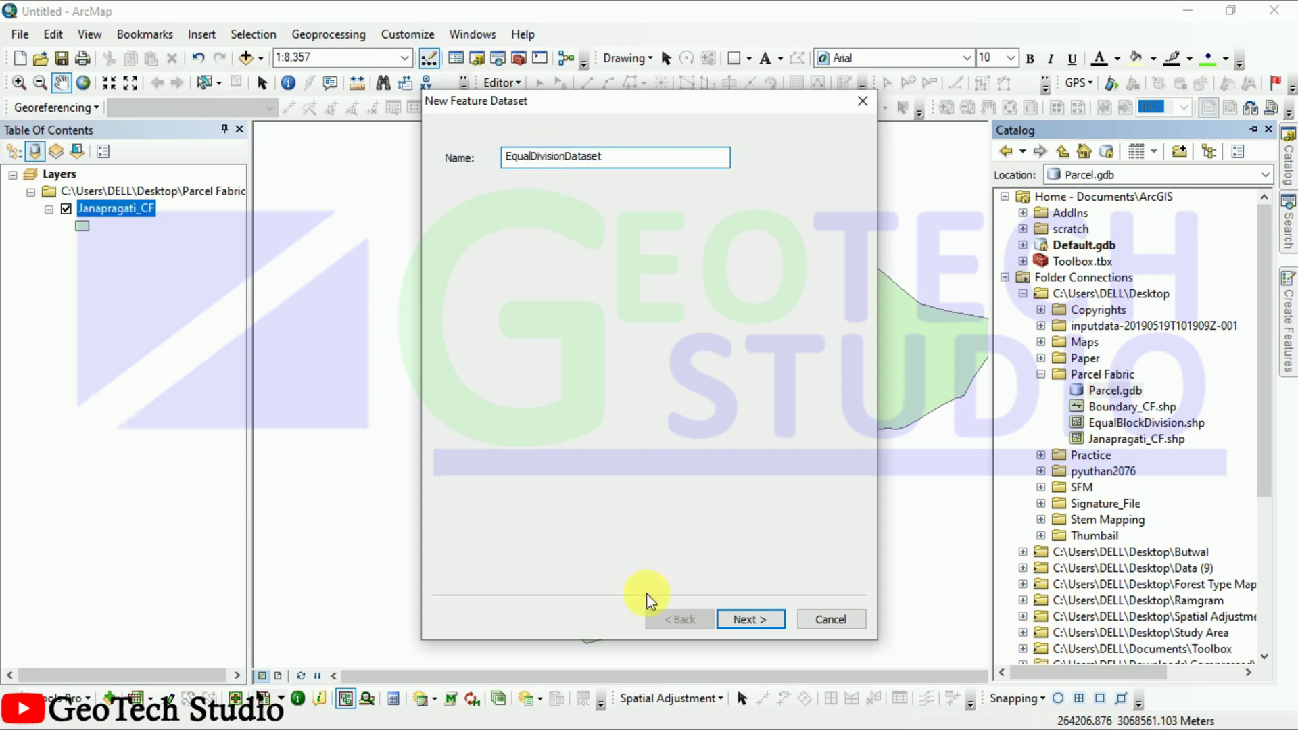
pyautogui.click(746, 620)
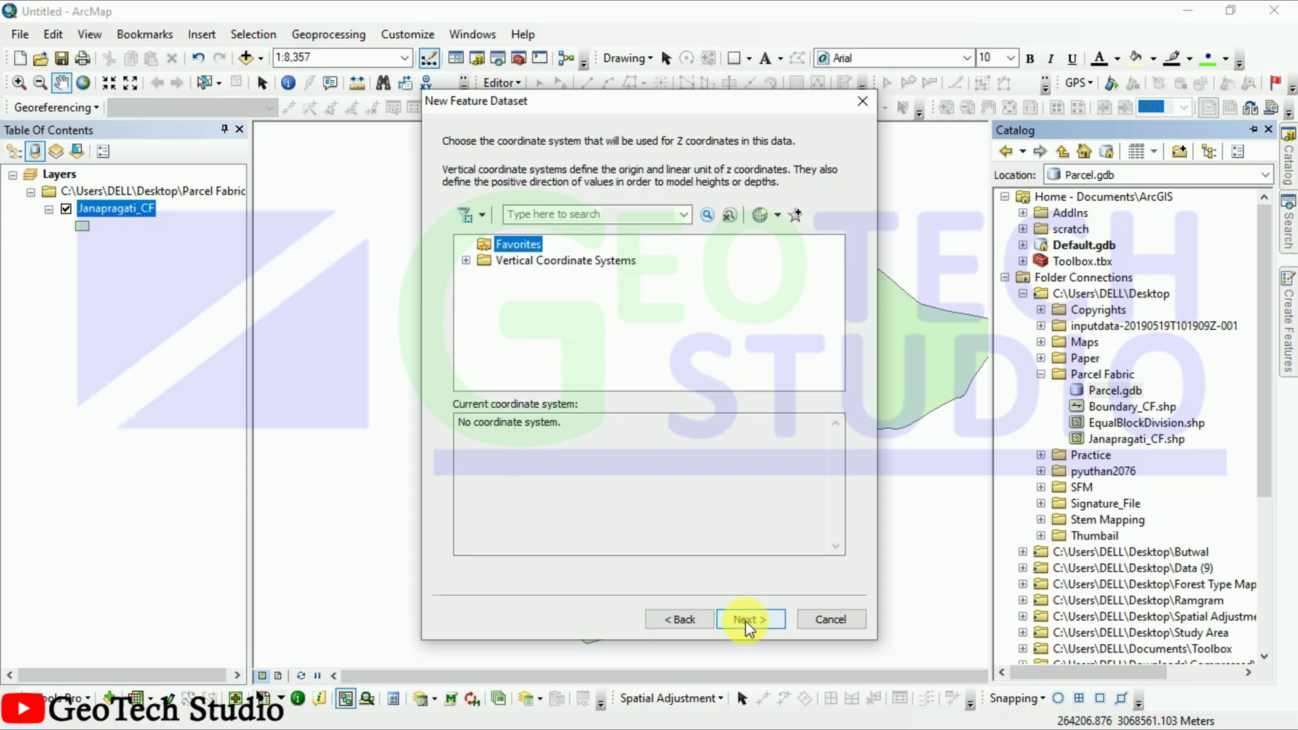
pyautogui.click(745, 621)
pyautogui.click(745, 621)
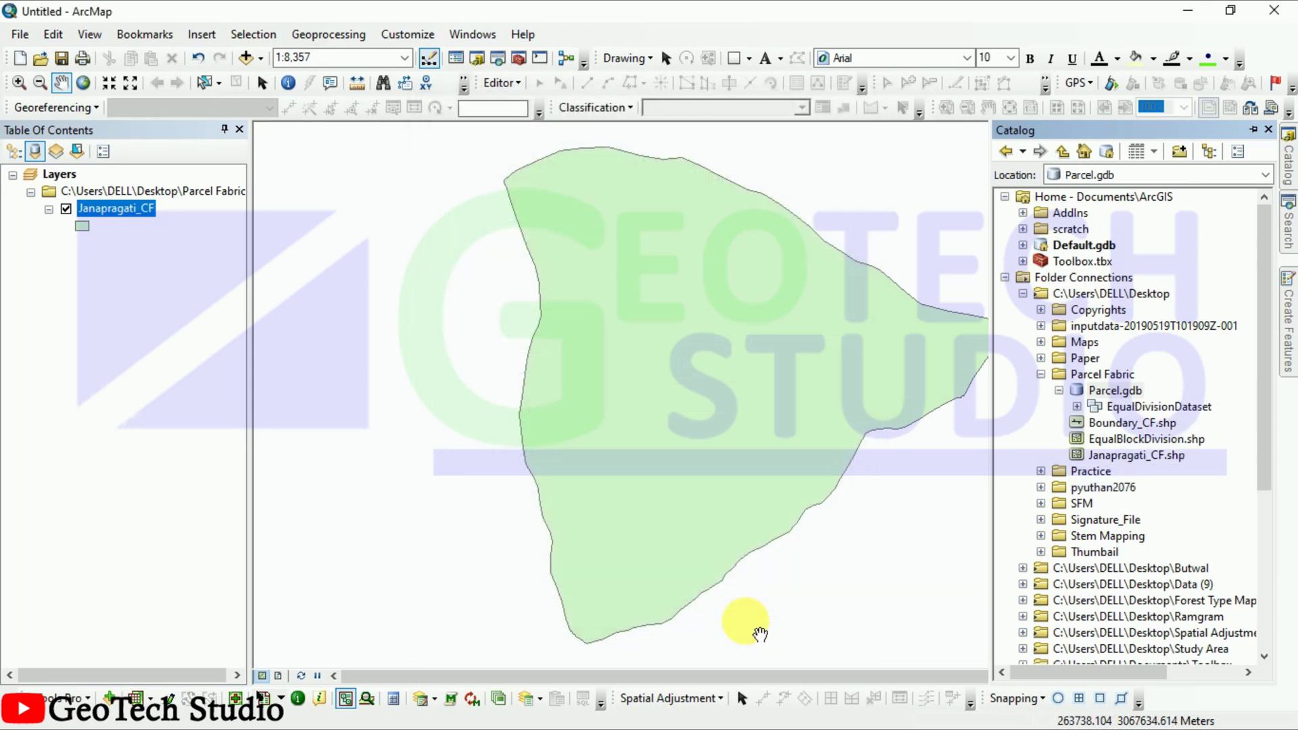
# Create parcel fabric NewFabric inside EqualDivisionDataset, keeping the default wizard settings.
pyautogui.click(1060, 391)
pyautogui.click(1060, 390)
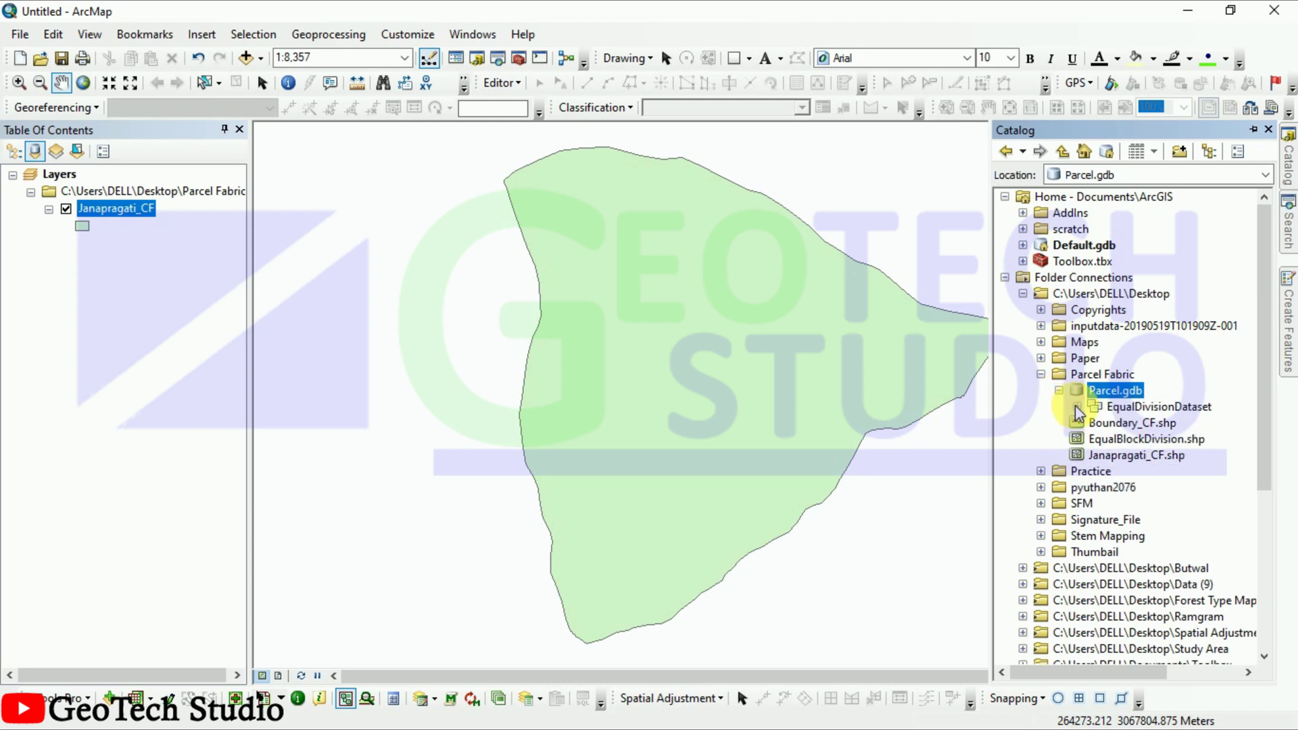
pyautogui.click(1095, 406)
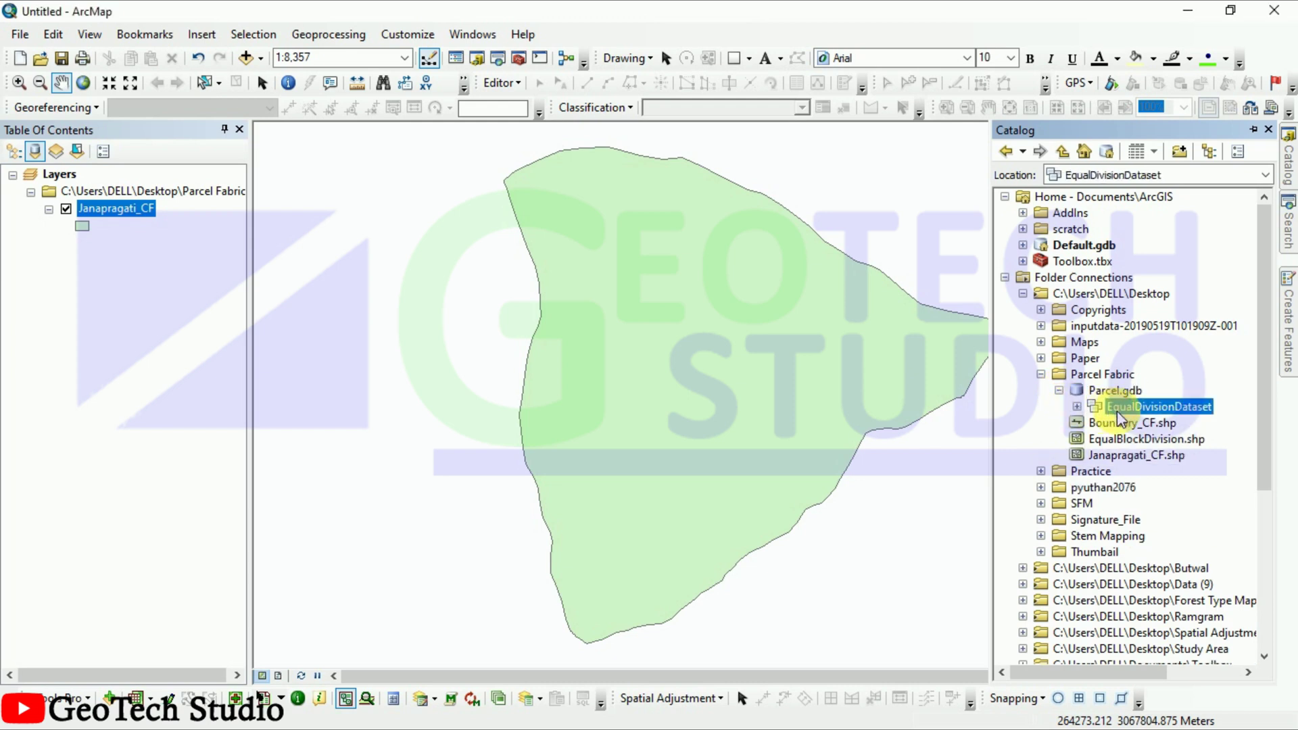
pyautogui.rightClick(1116, 414)
pyautogui.moveTo(1077, 534)
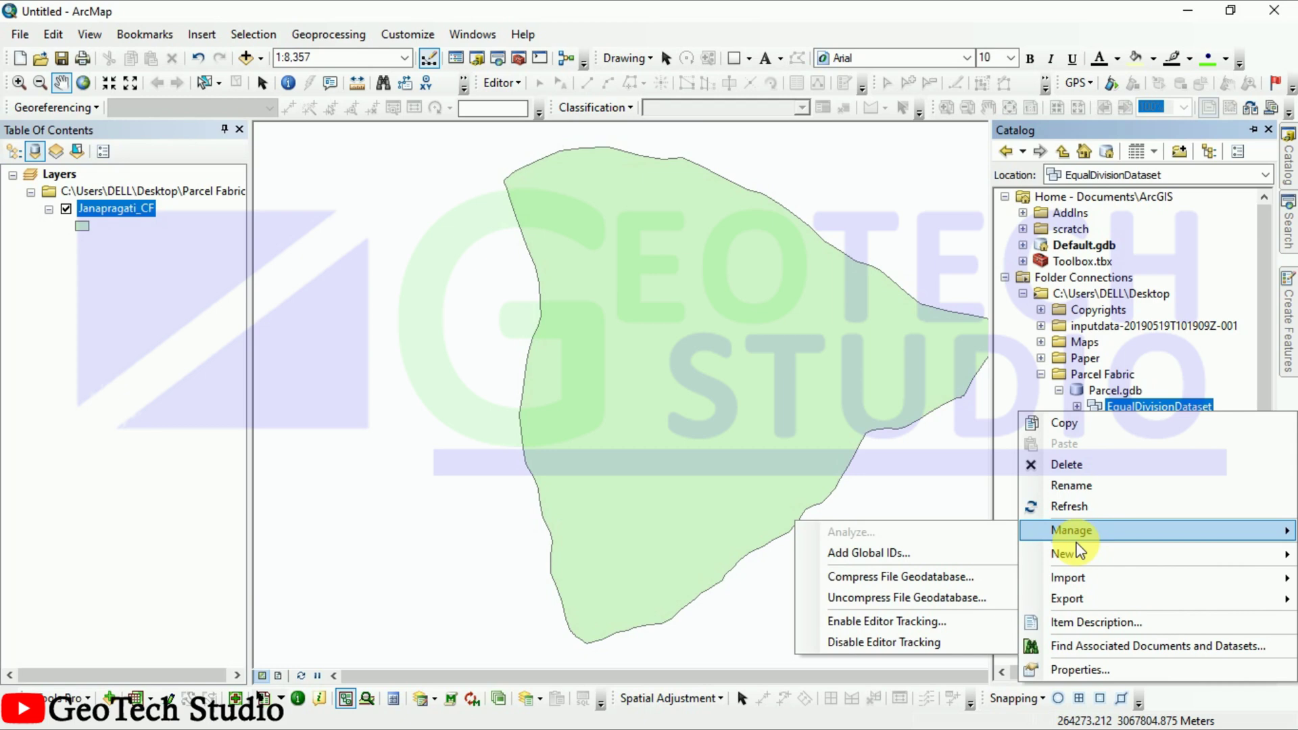
pyautogui.moveTo(1069, 557)
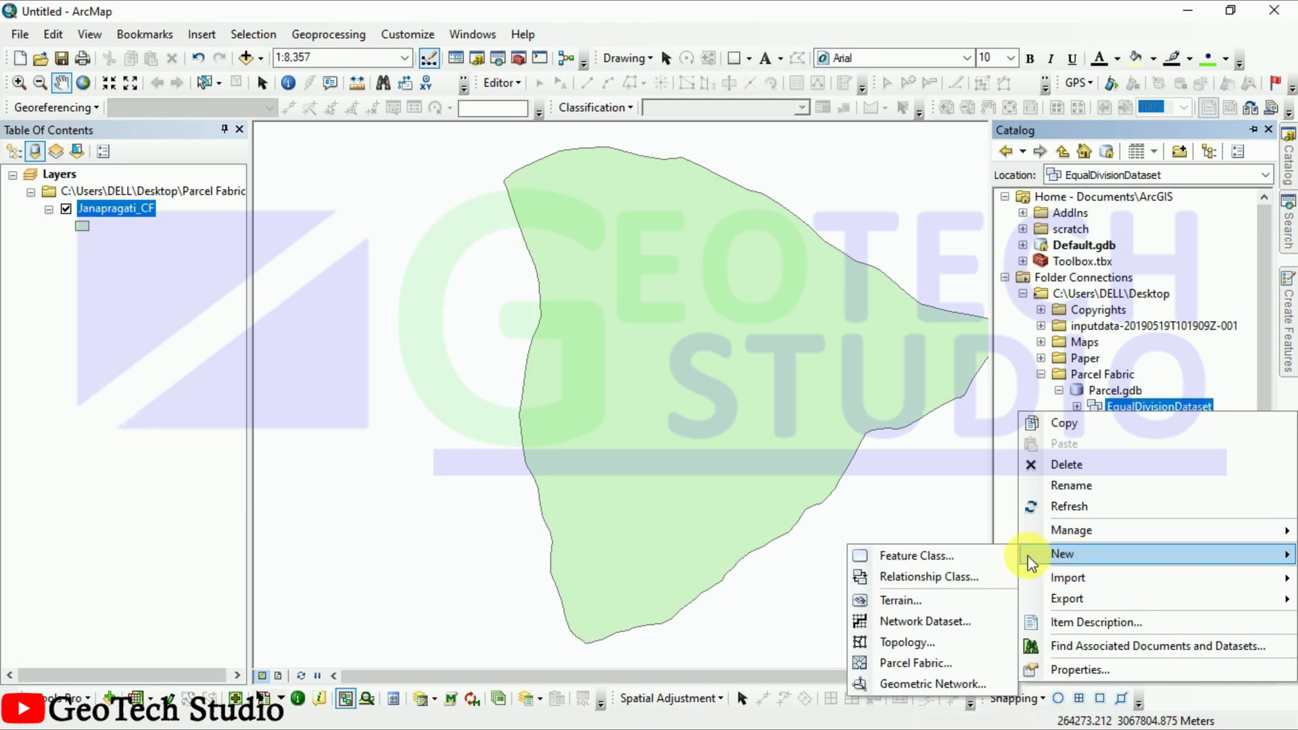
pyautogui.click(916, 664)
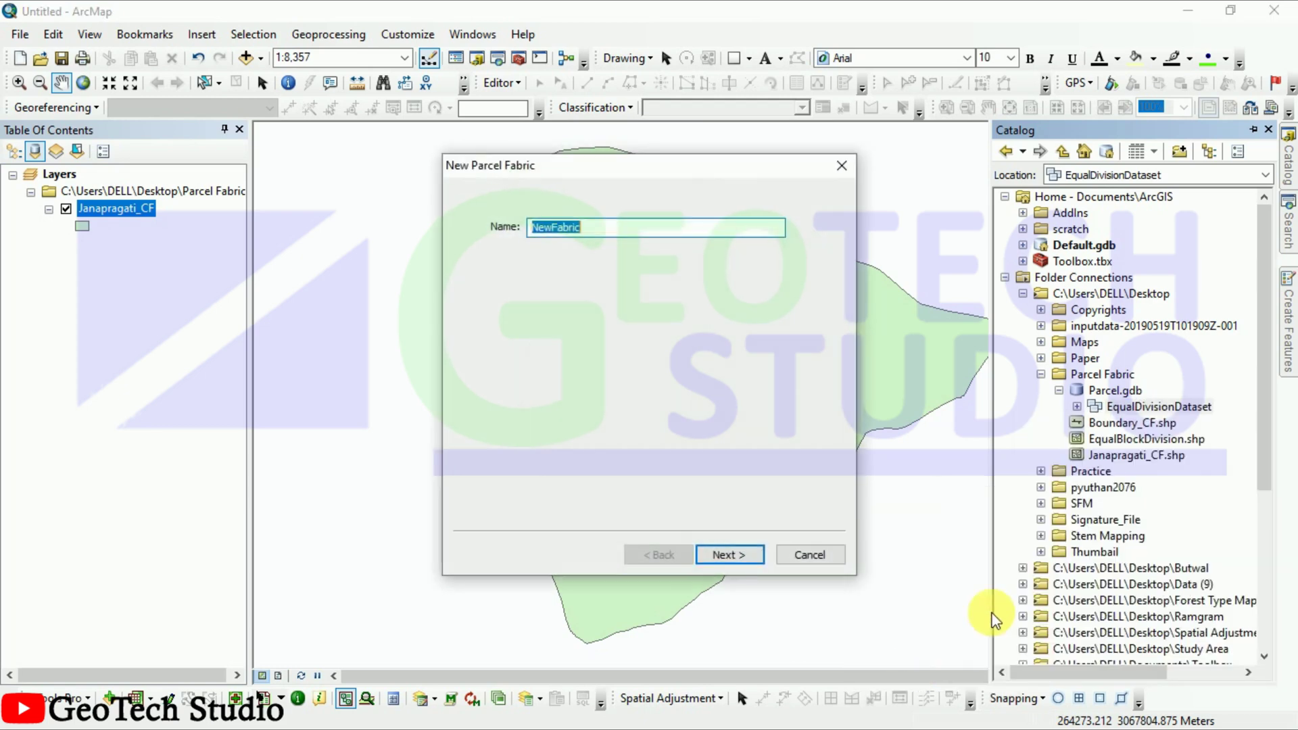
pyautogui.click(725, 567)
pyautogui.click(726, 561)
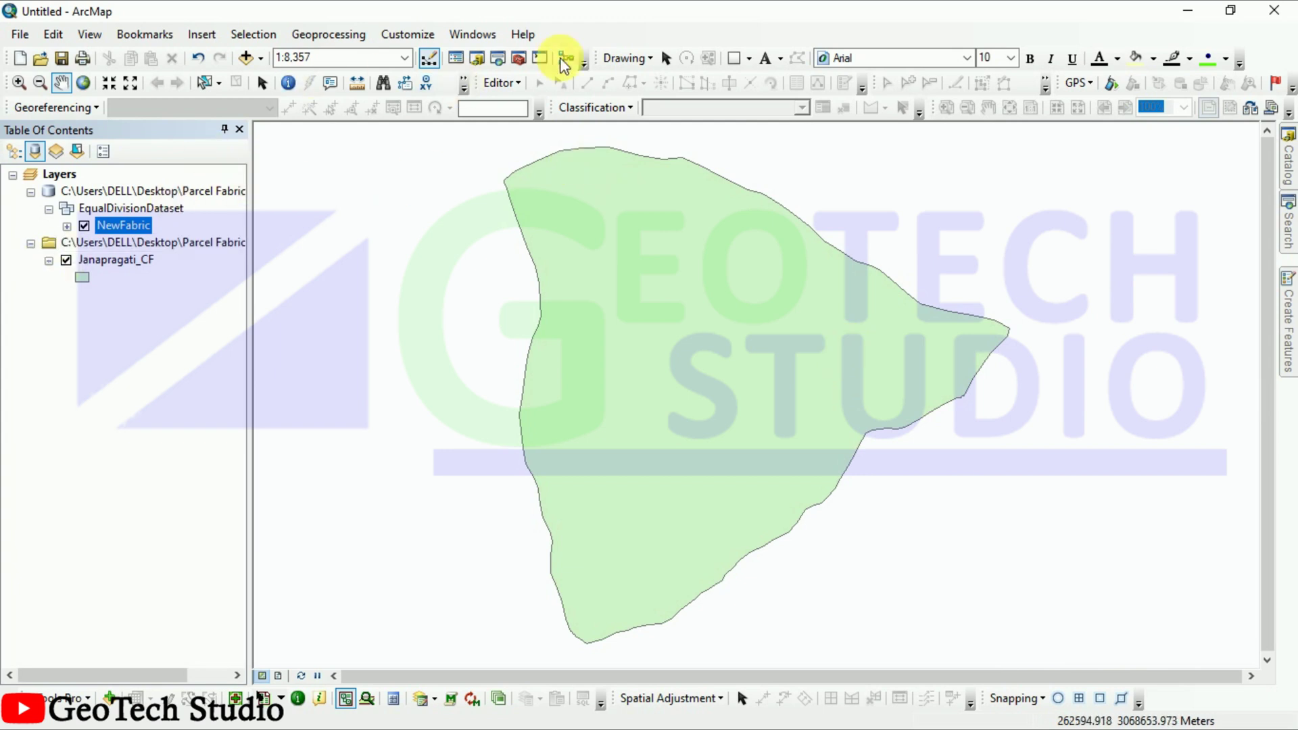
# Turn on the Parcel Editor toolbar and position it on screen.
pyautogui.rightClick(585, 33)
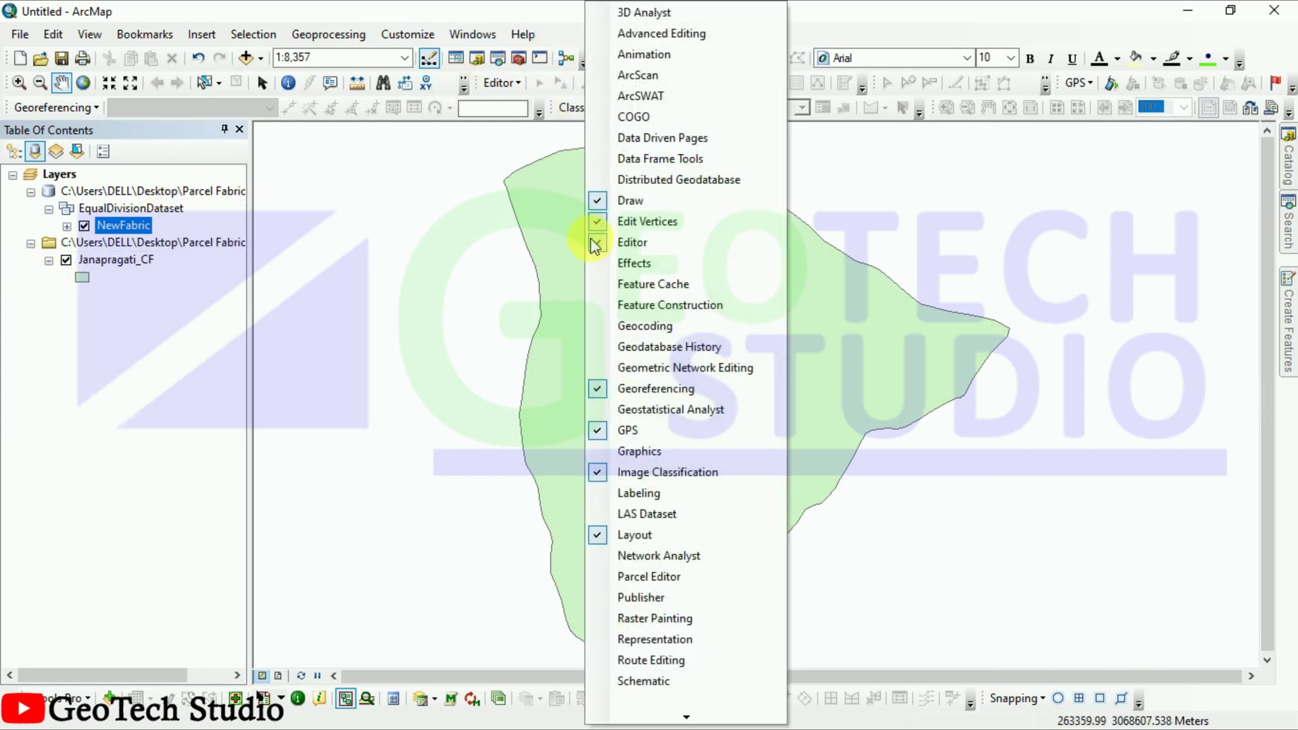
pyautogui.click(612, 576)
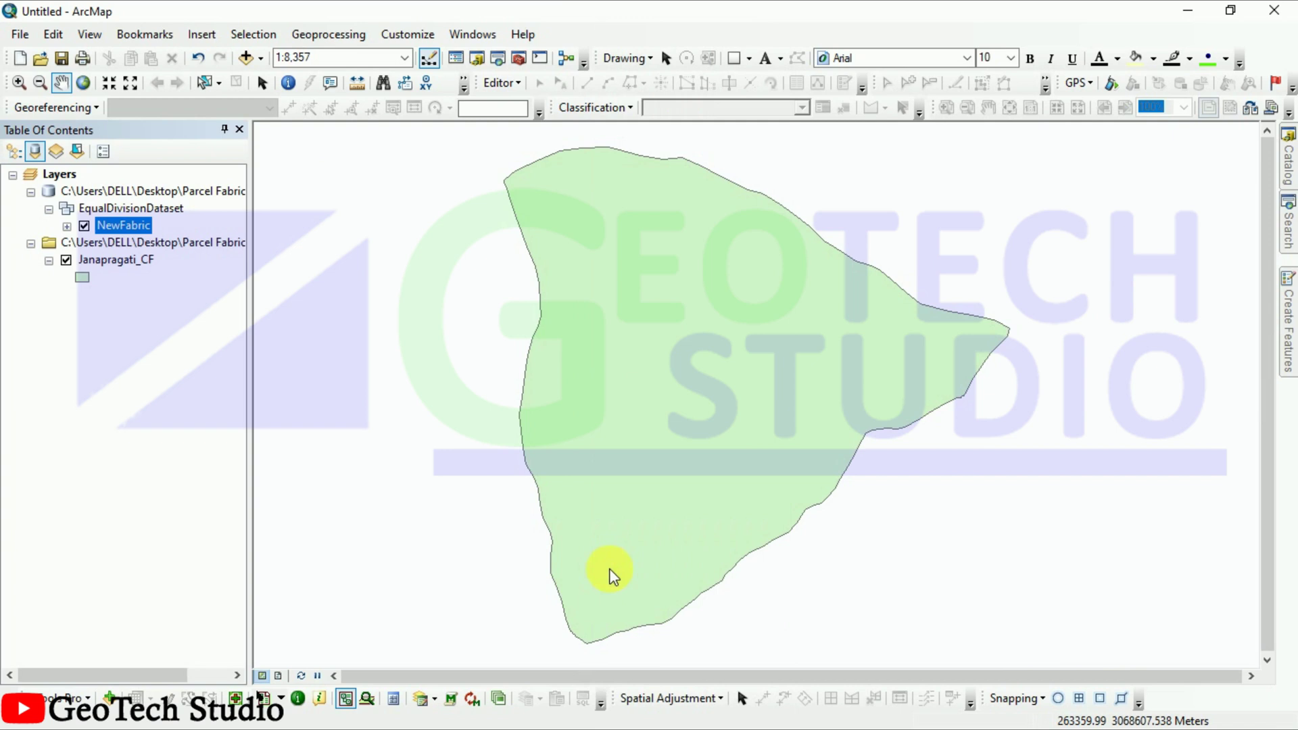
pyautogui.moveTo(901, 140); pyautogui.dragTo(867, 157)
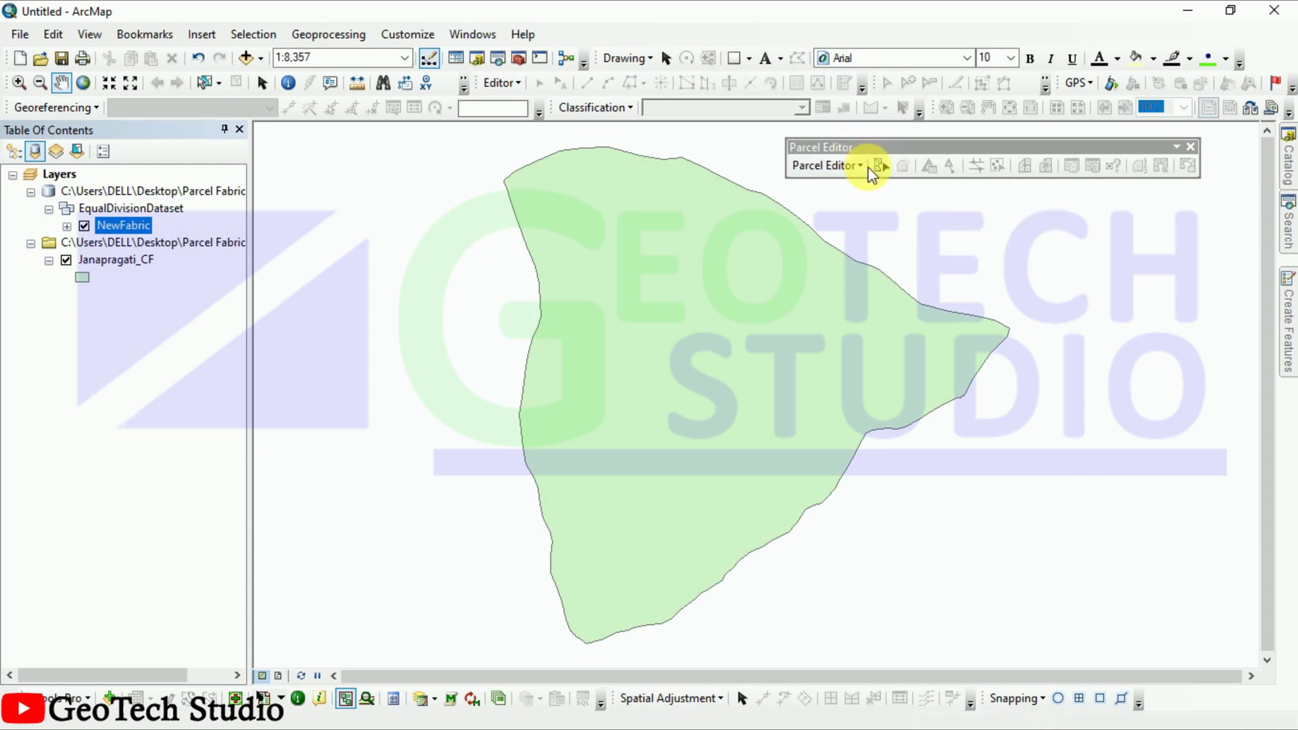
# Start editing the NewFabric parcel fabric and open Parcel Details and Parcel Explorer.
pyautogui.click(822, 163)
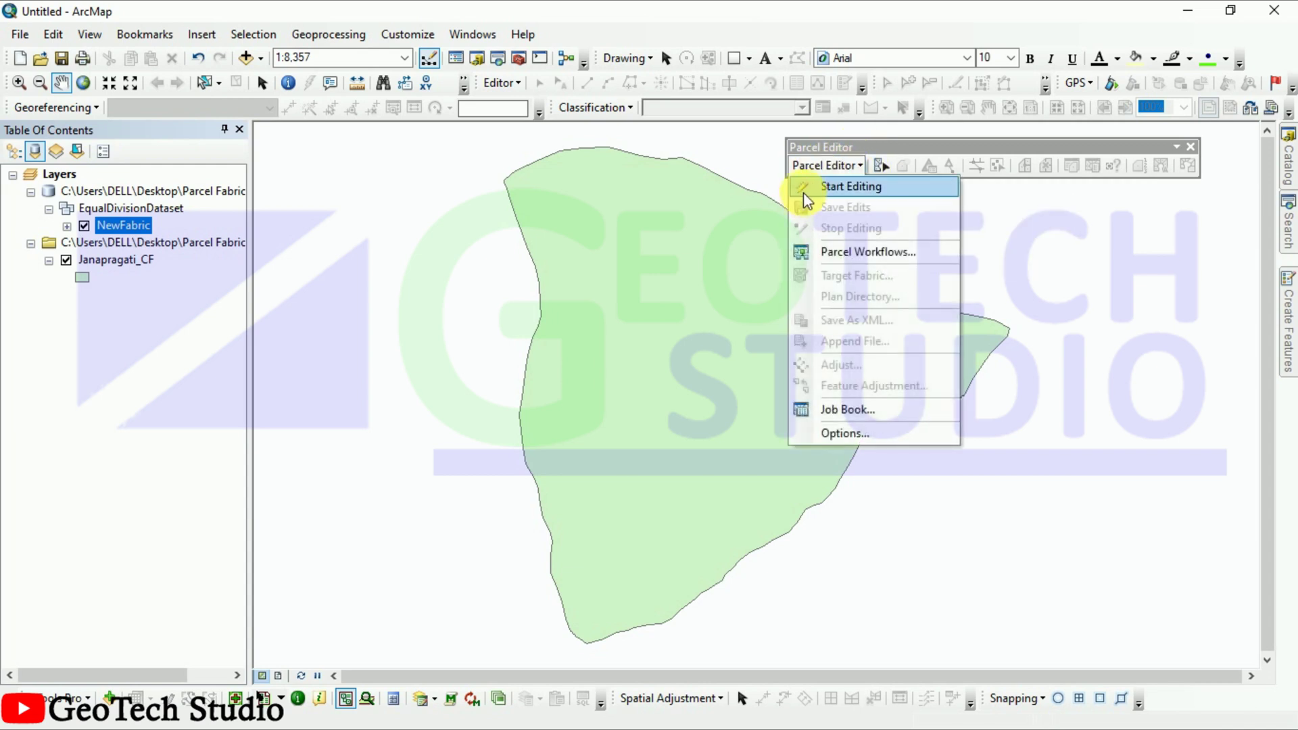
pyautogui.click(808, 189)
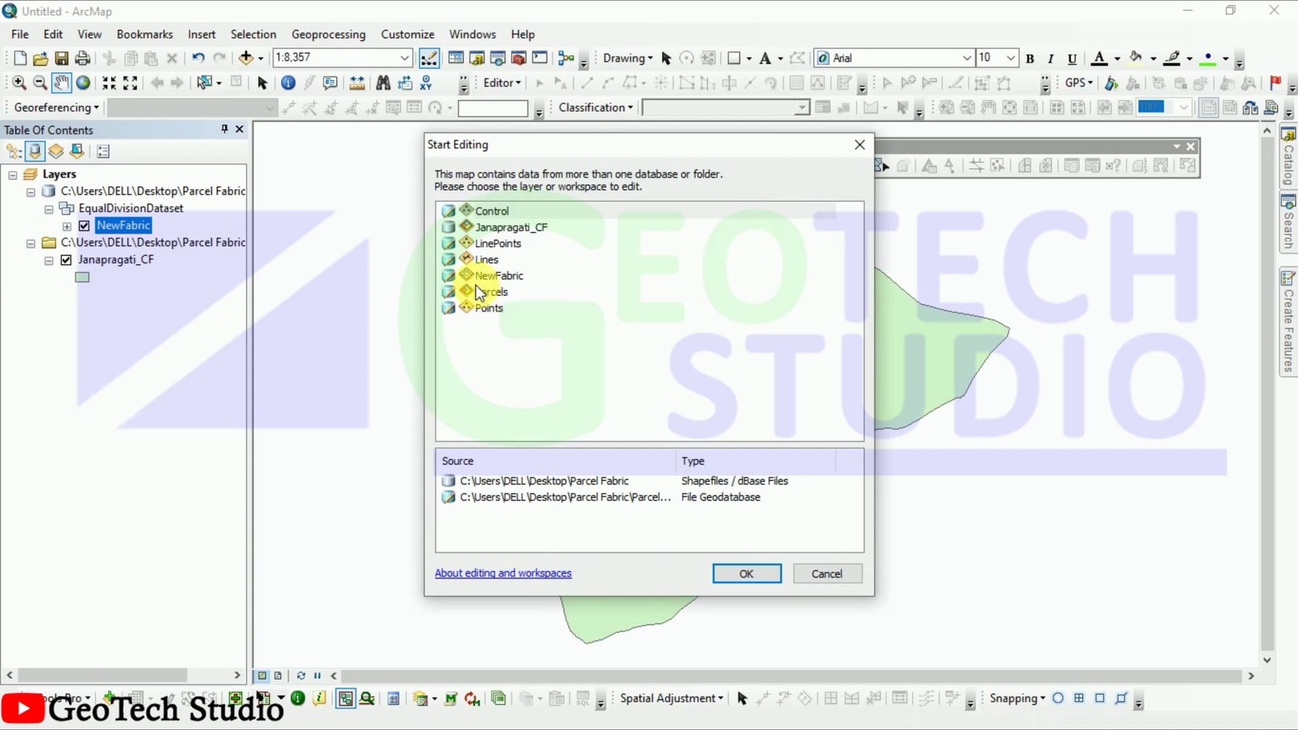
pyautogui.click(478, 292)
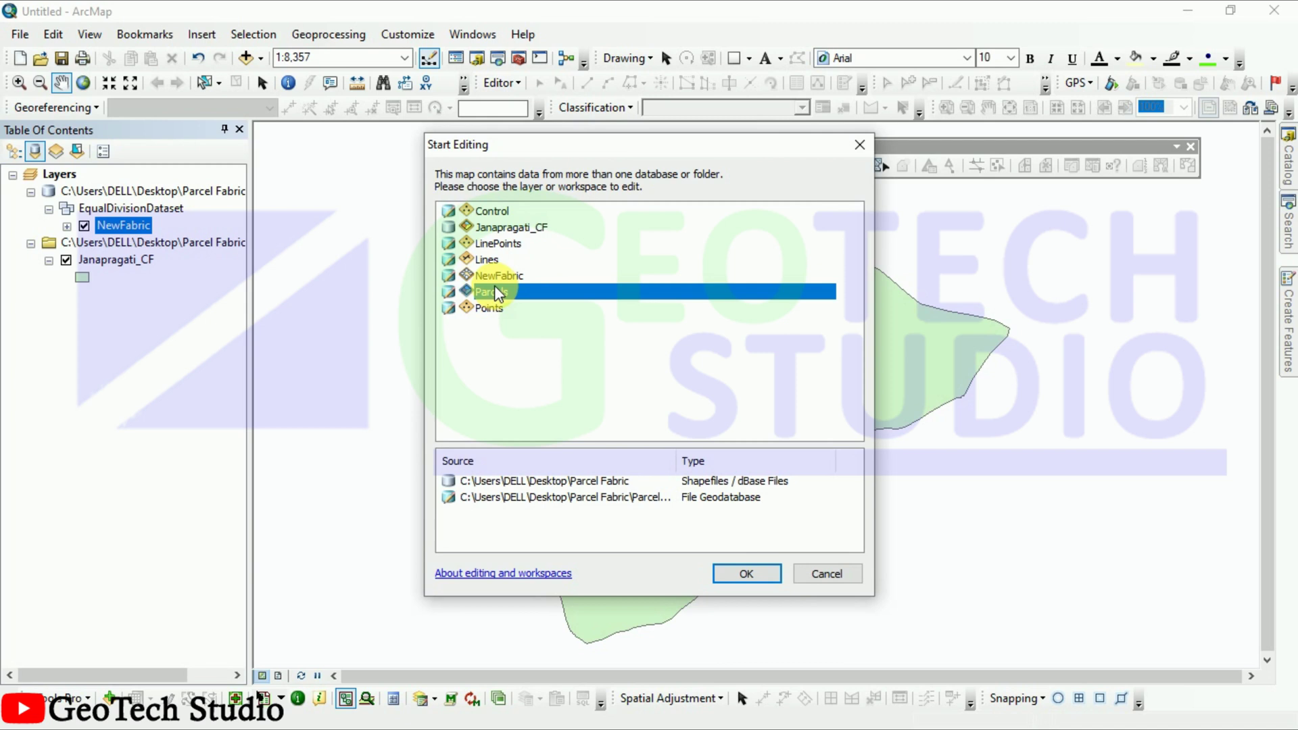
pyautogui.click(493, 211)
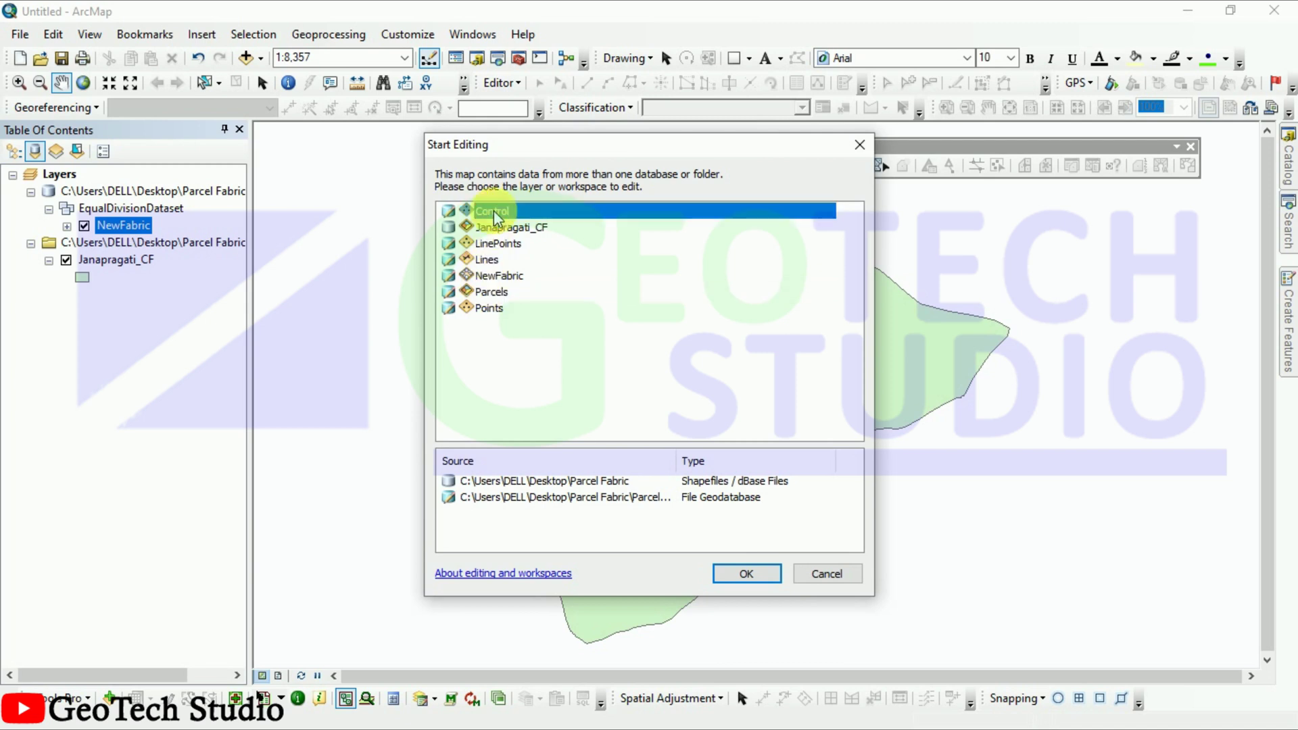
pyautogui.click(484, 292)
pyautogui.click(489, 275)
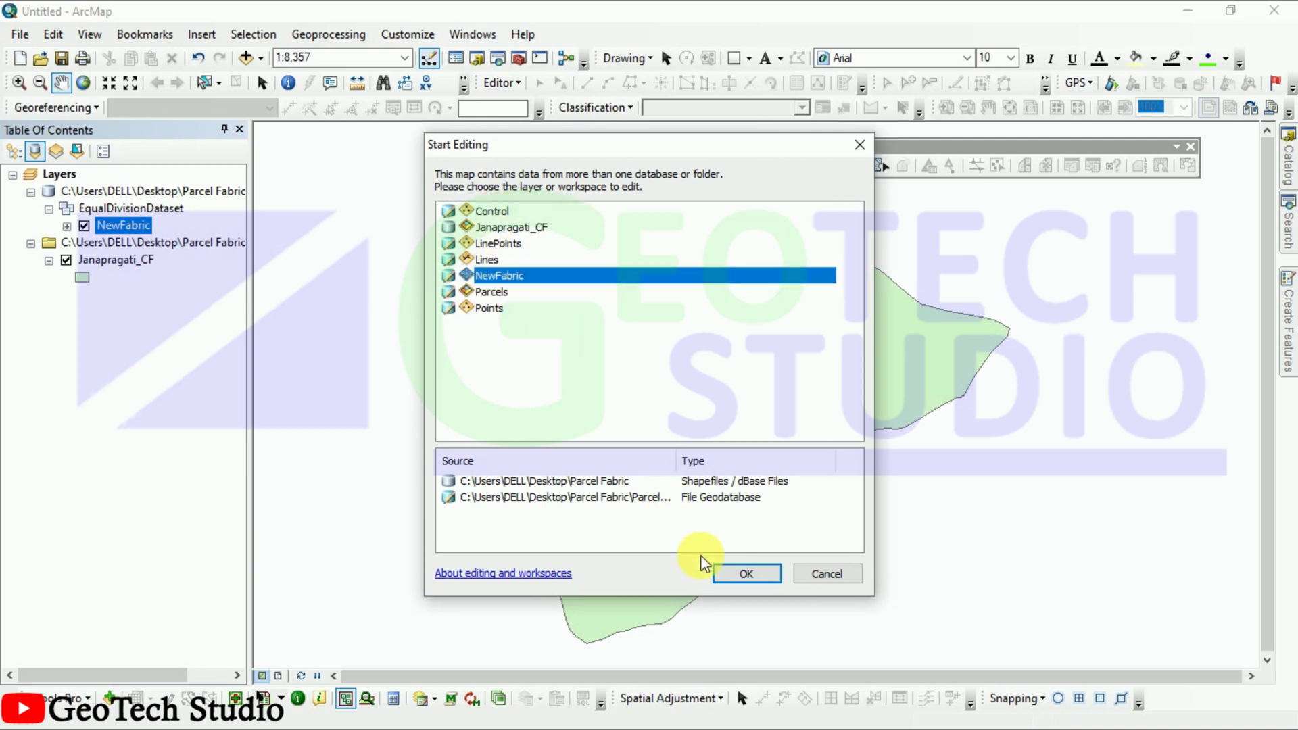
pyautogui.click(743, 574)
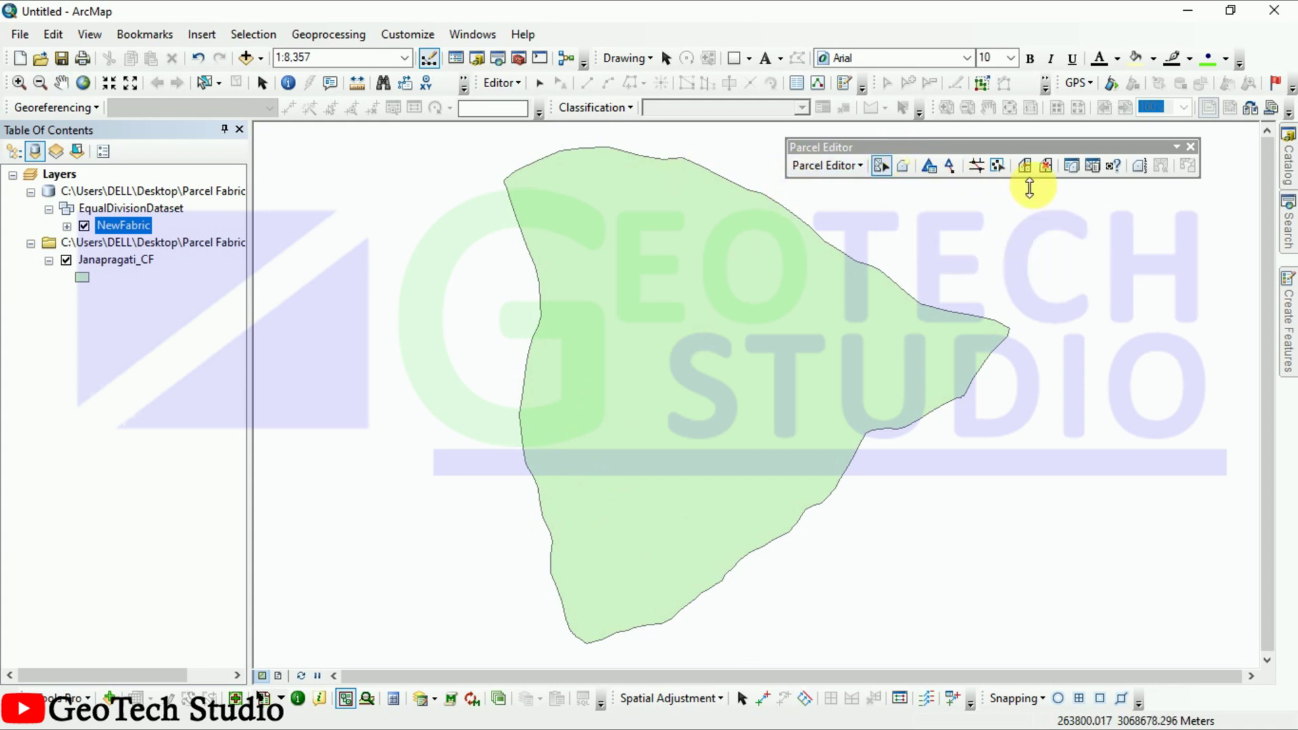
pyautogui.click(1071, 166)
pyautogui.click(1091, 166)
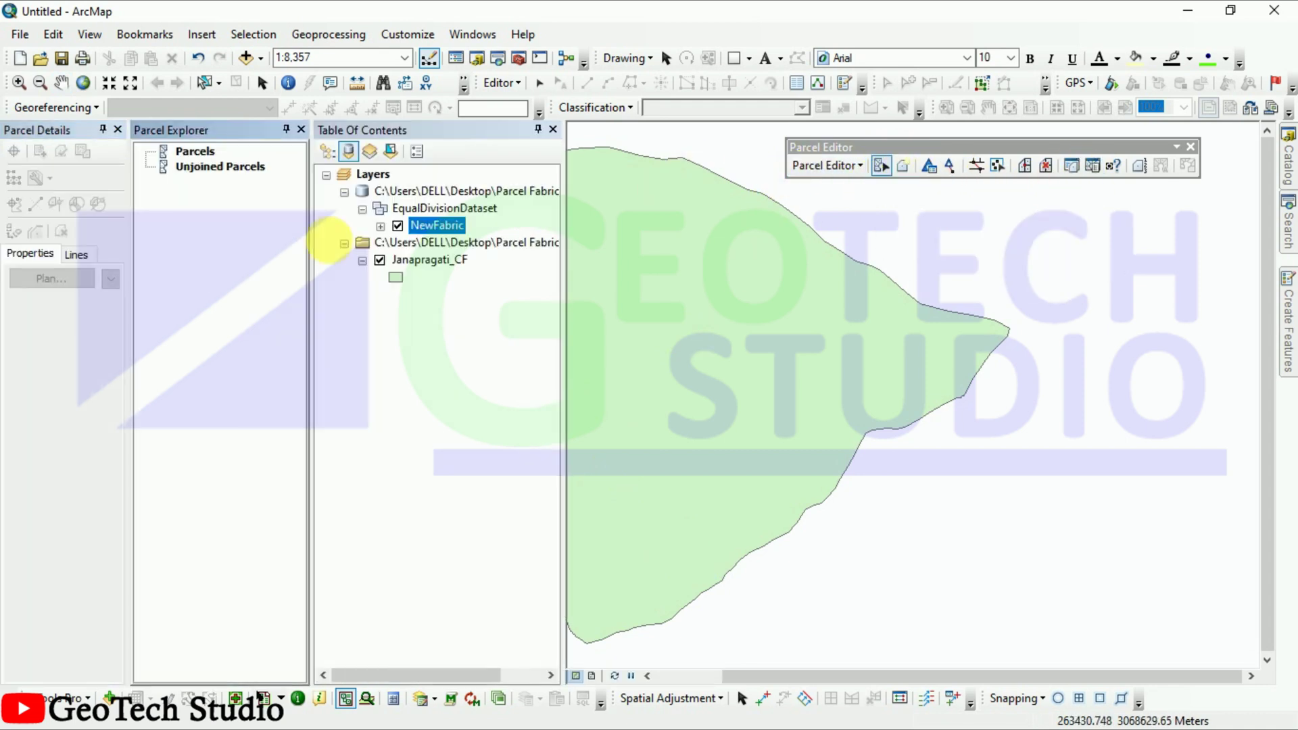
# Start a new parcel, zoom to show the whole polygon, and move the toolbar clear of it.
pyautogui.click(904, 165)
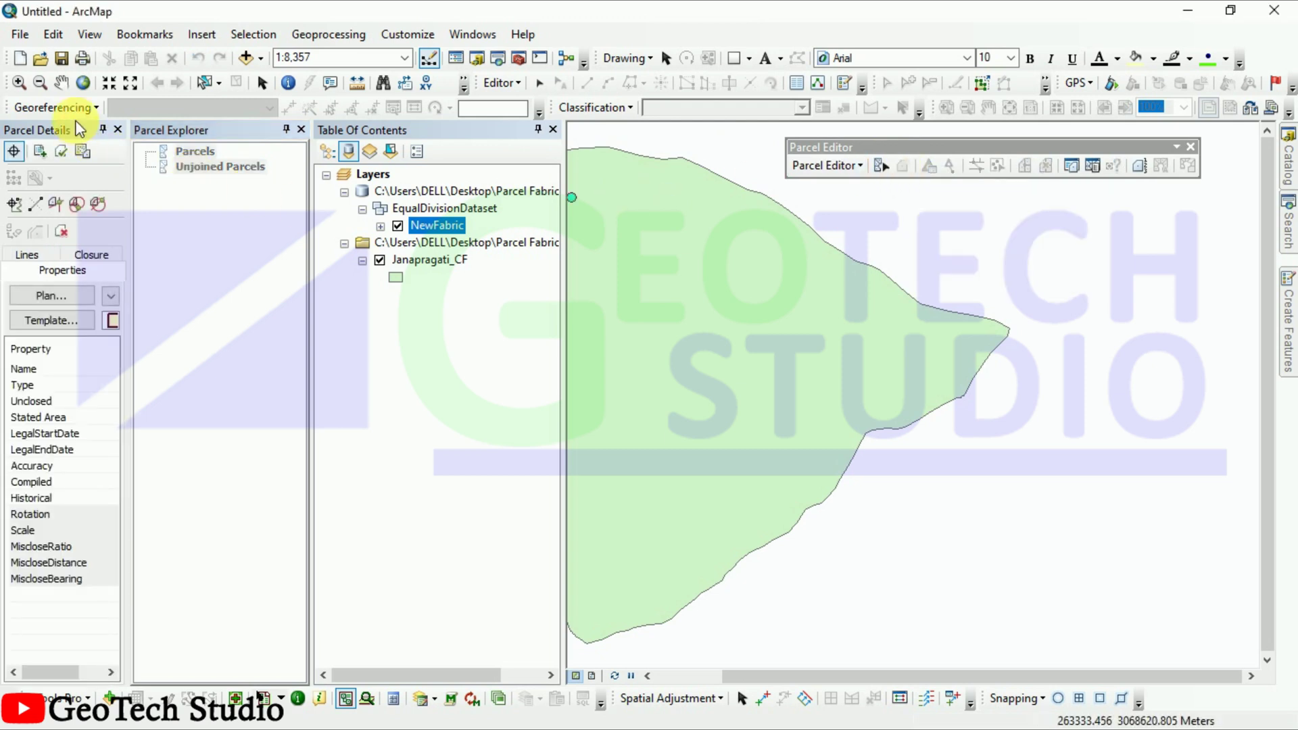
pyautogui.click(82, 82)
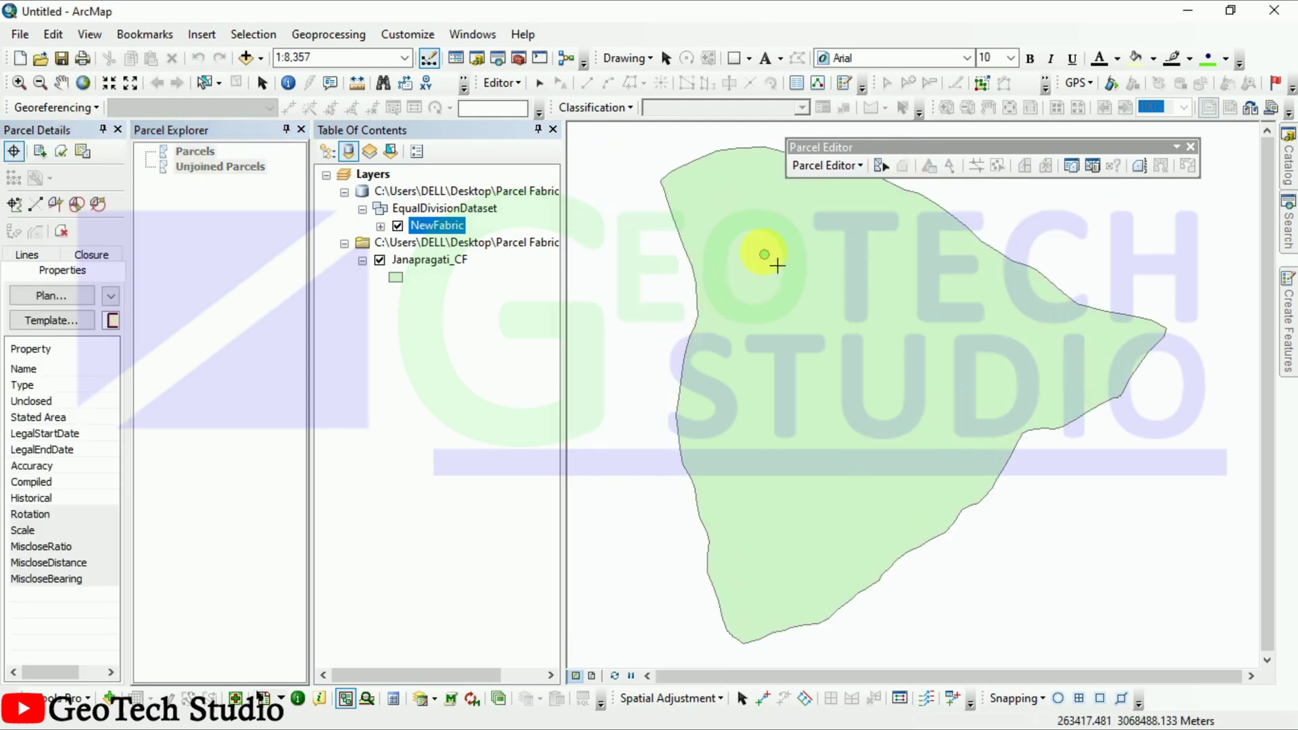
pyautogui.moveTo(927, 144); pyautogui.dragTo(970, 504)
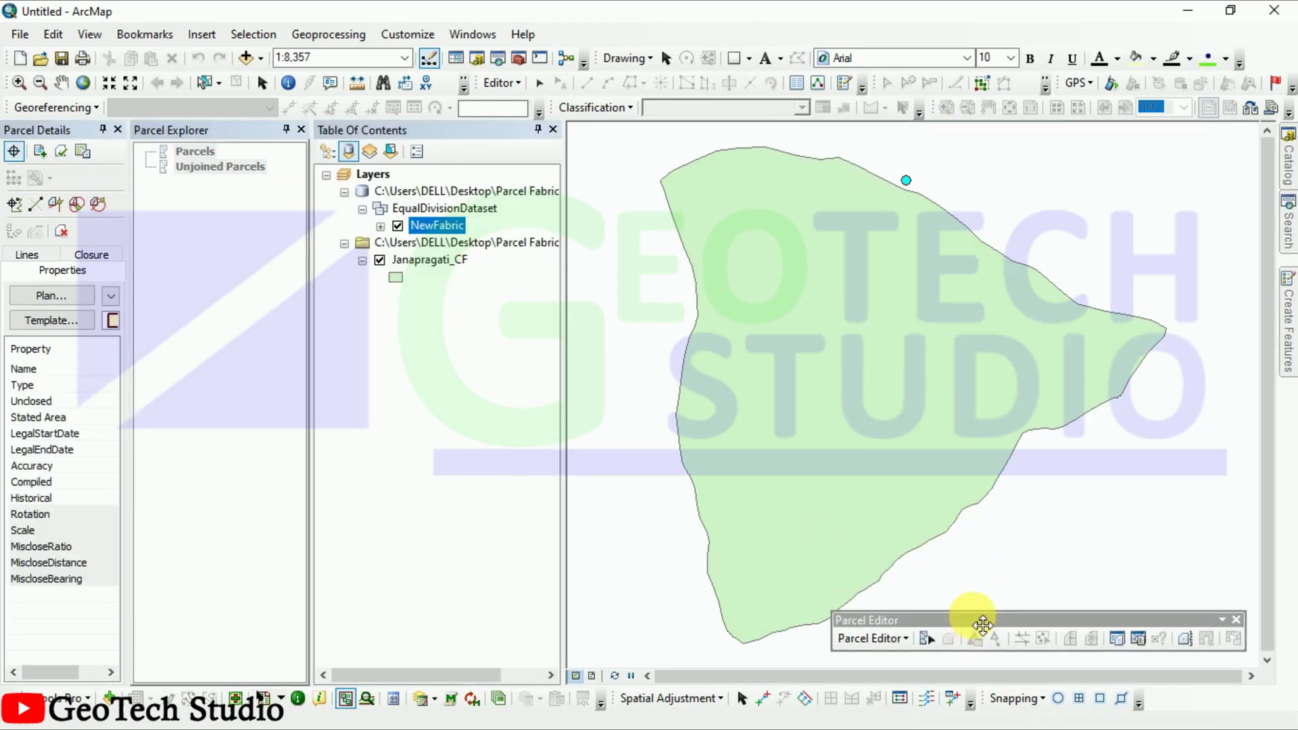
pyautogui.moveTo(982, 624)
pyautogui.mouseDown()
pyautogui.moveTo(1008, 620)
pyautogui.moveTo(977, 647)
pyautogui.mouseUp()
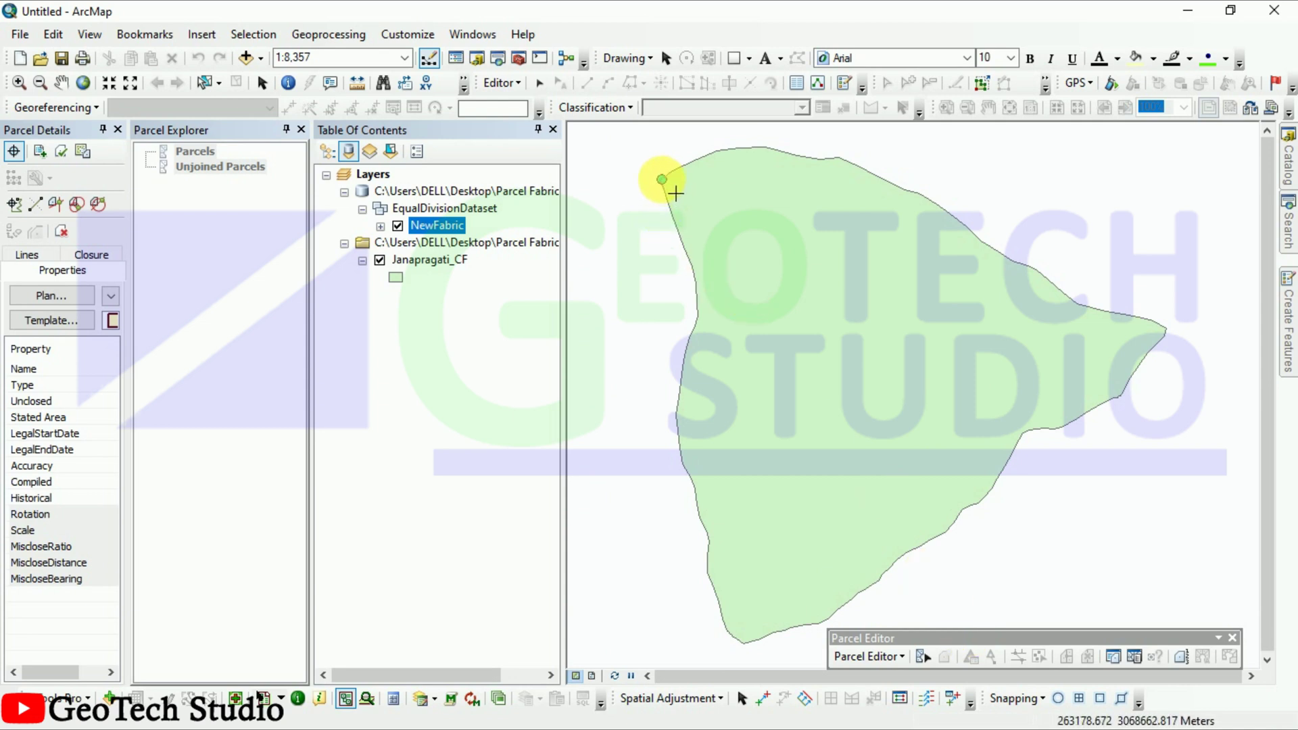
# Trace points 1–16 from the northwest corner along the top and north-east boundary.
pyautogui.click(676, 196)
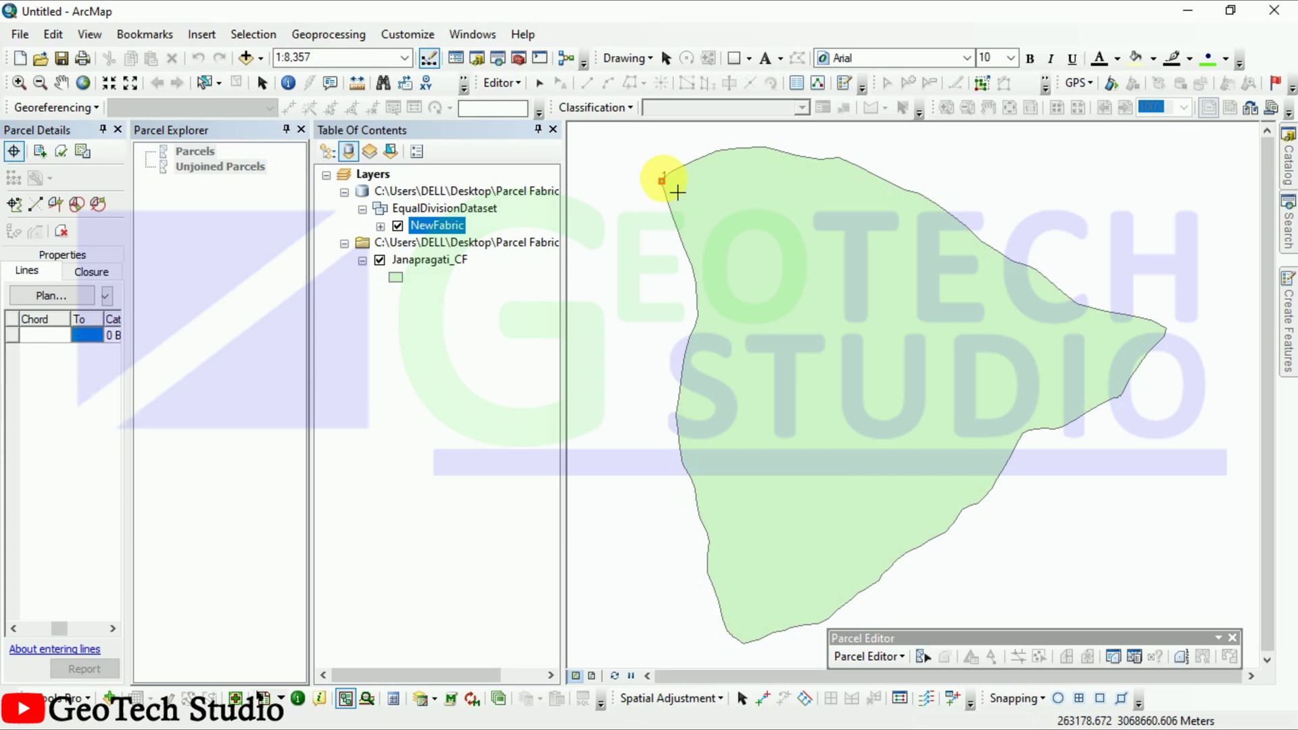
pyautogui.click(670, 173)
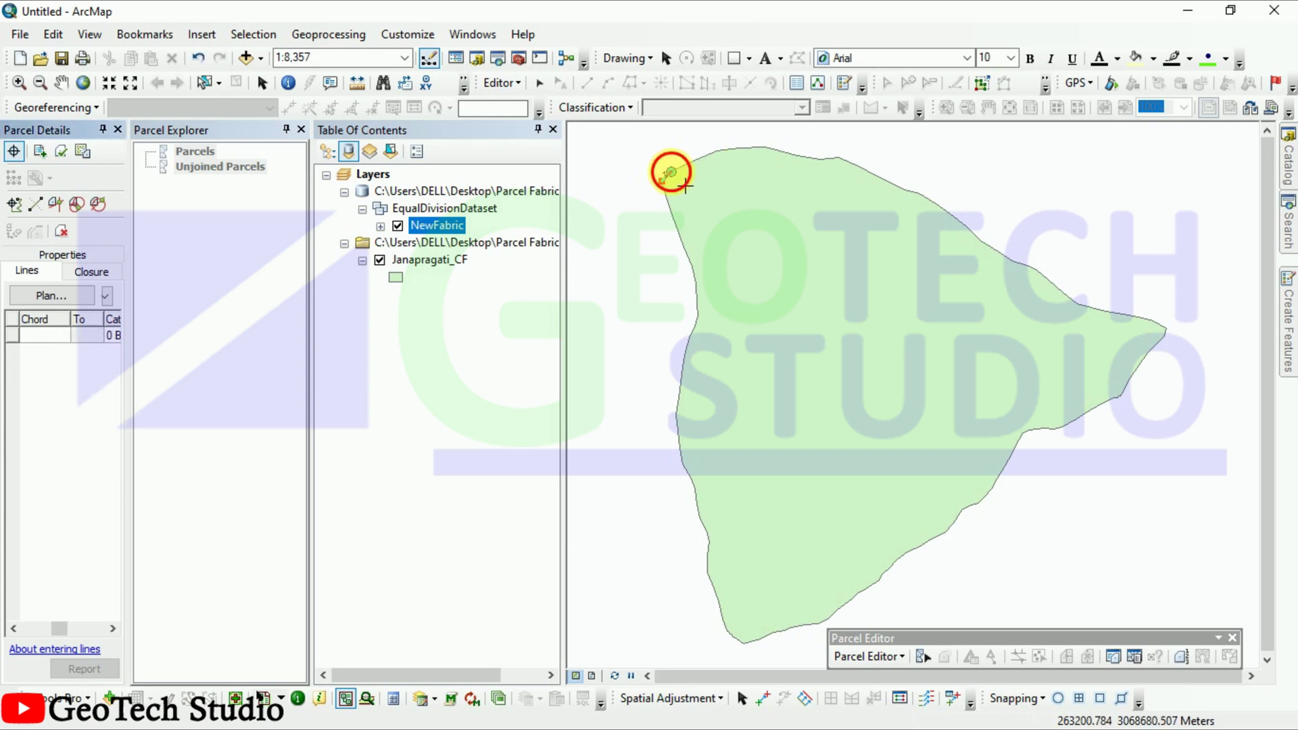
pyautogui.click(687, 163)
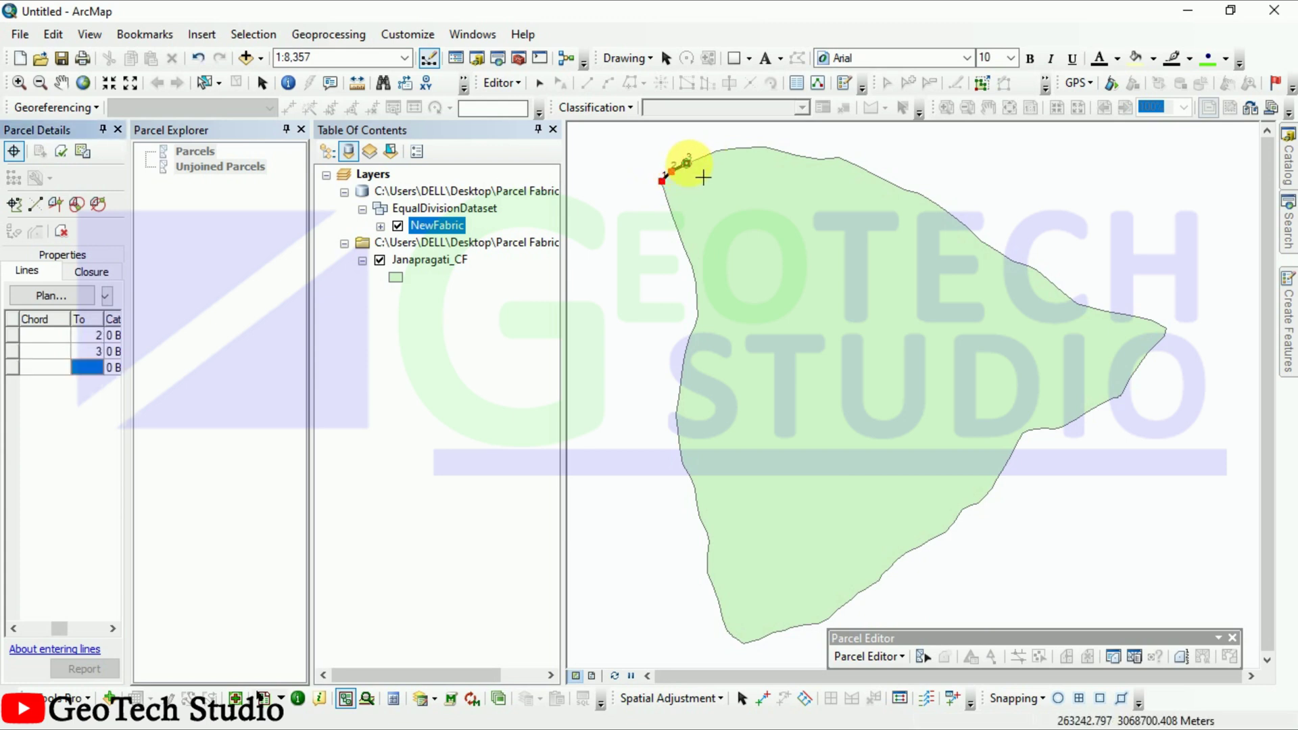
pyautogui.click(705, 157)
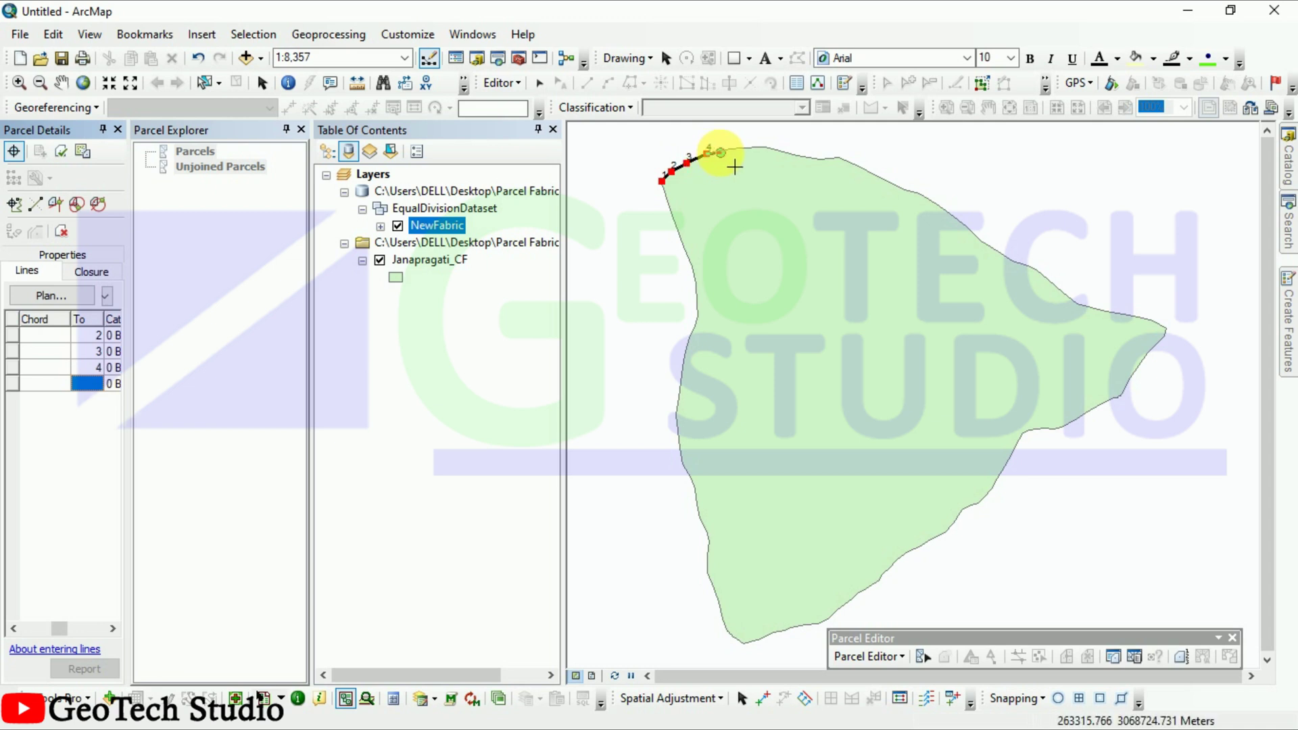
pyautogui.click(736, 164)
pyautogui.click(754, 162)
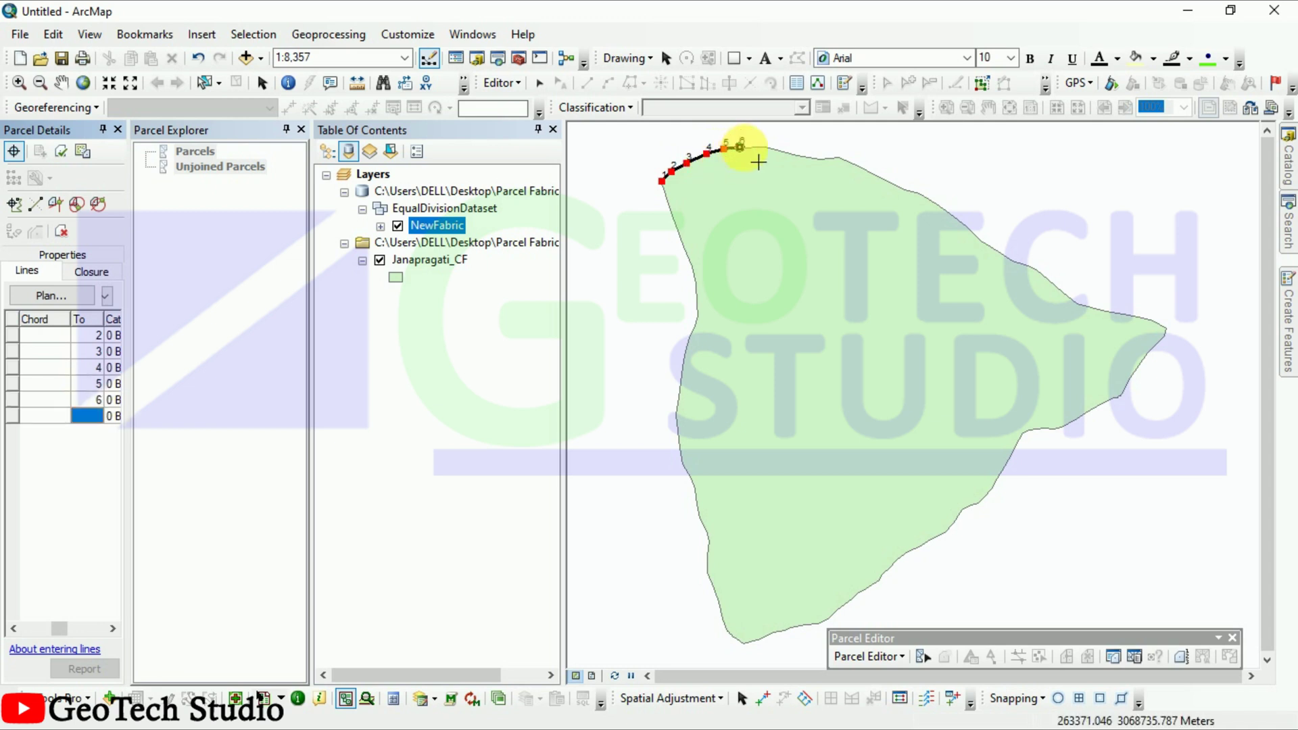
pyautogui.click(777, 161)
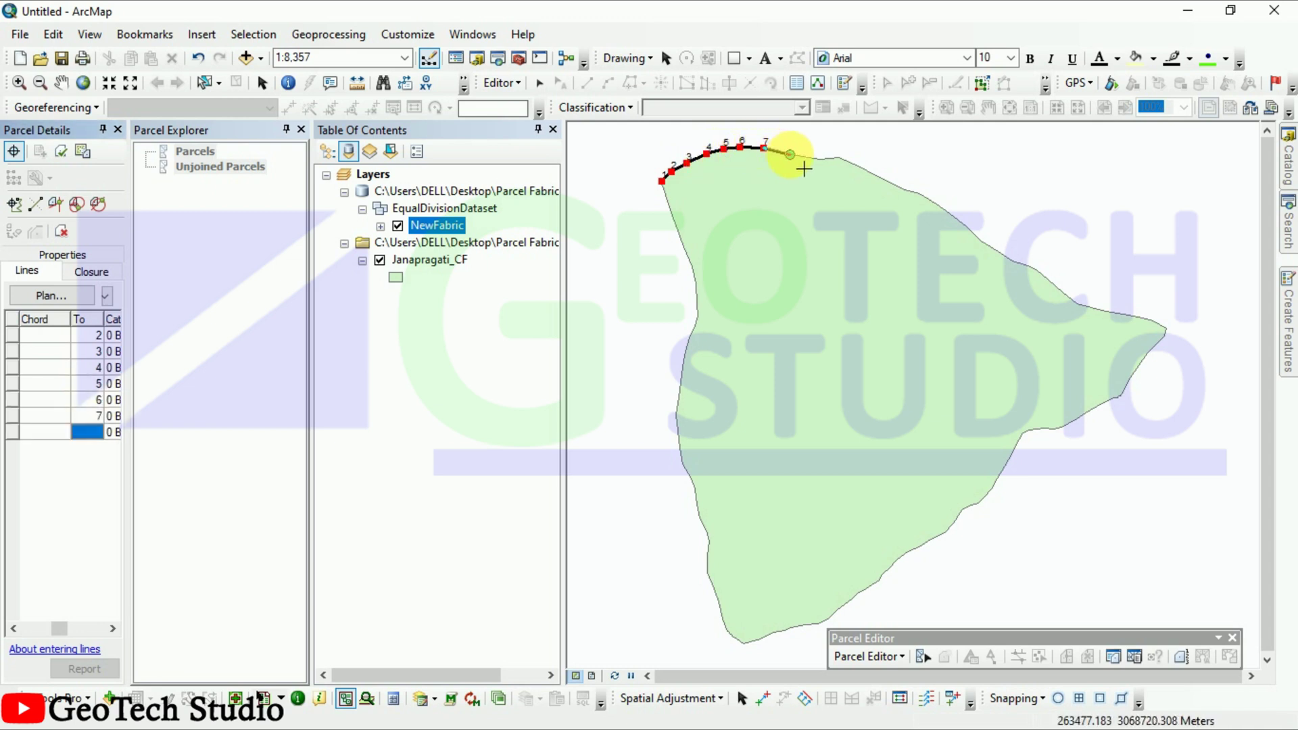
pyautogui.click(805, 169)
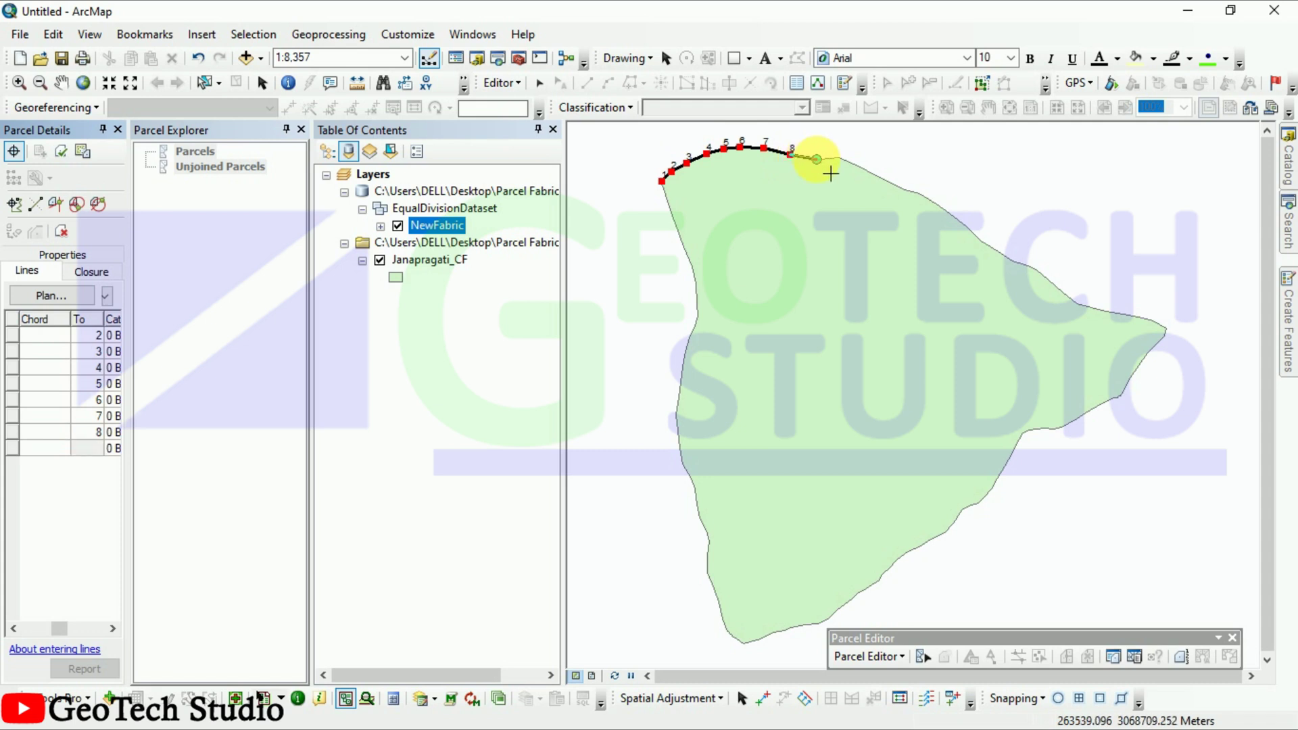
pyautogui.click(831, 174)
pyautogui.click(846, 174)
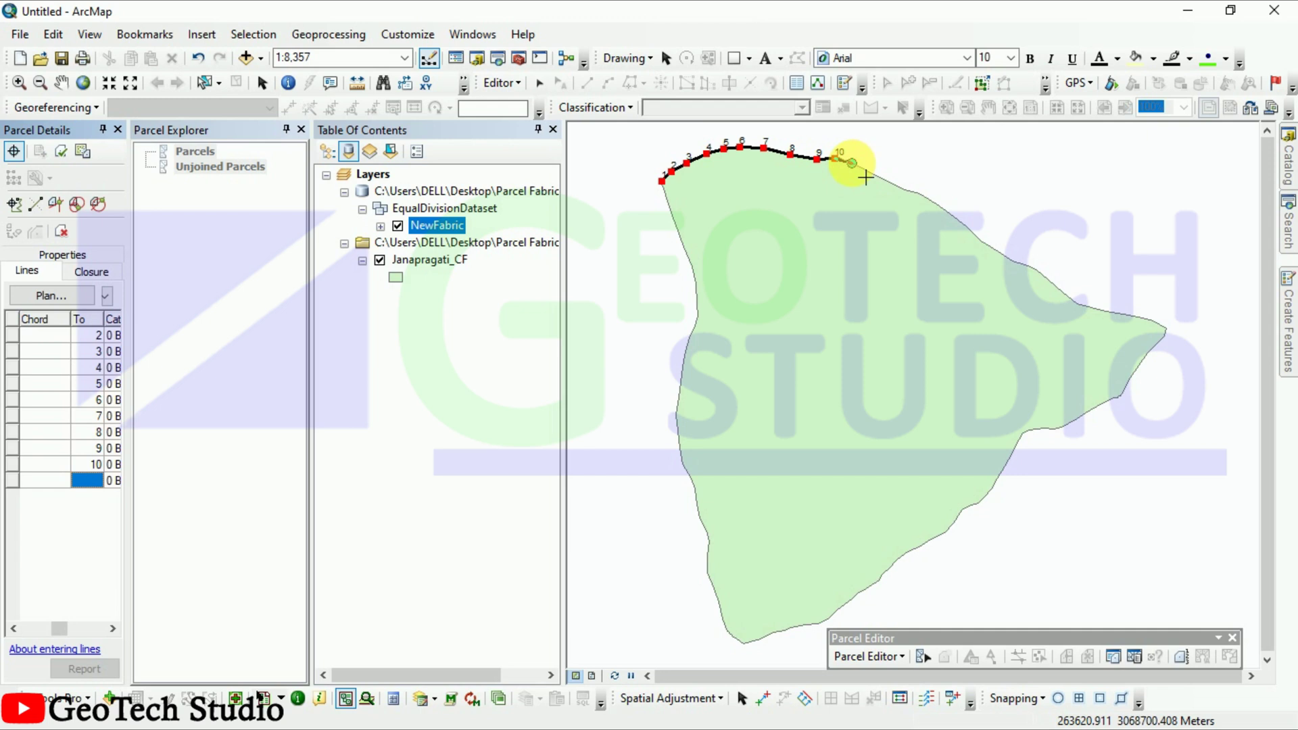
pyautogui.click(868, 177)
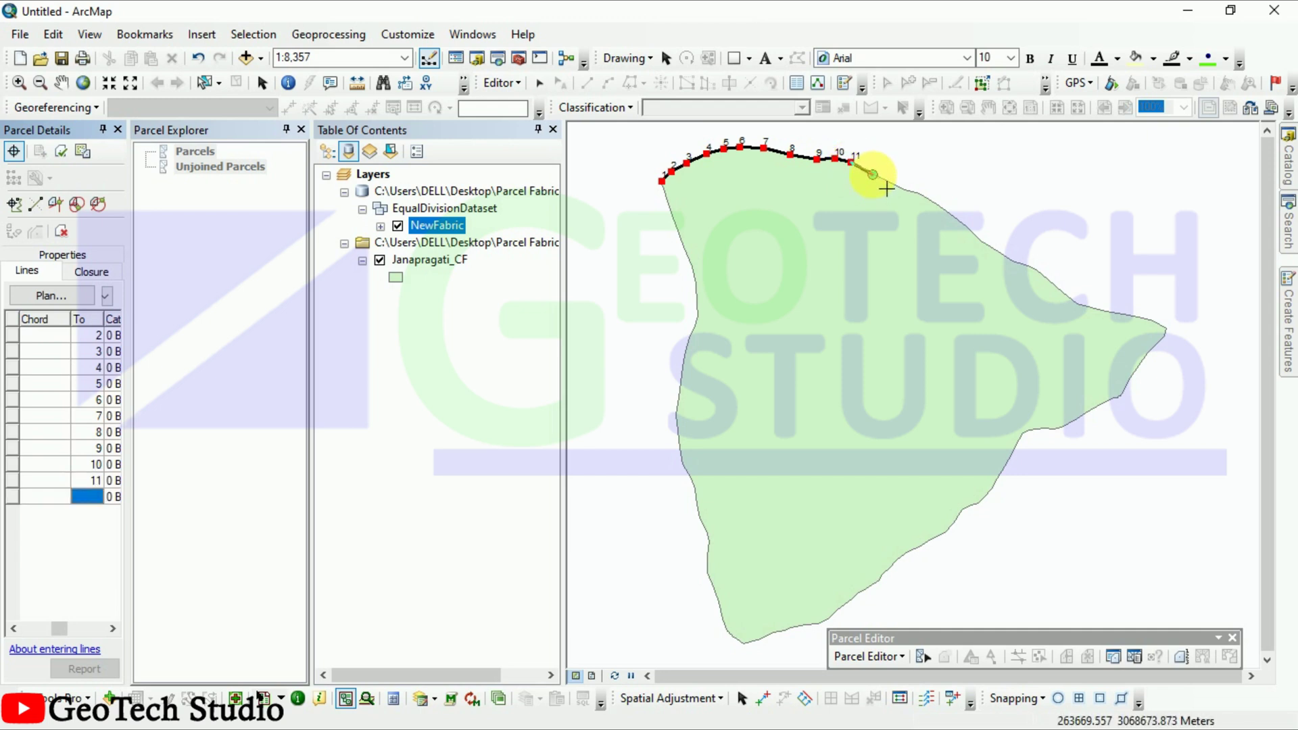
pyautogui.click(873, 174)
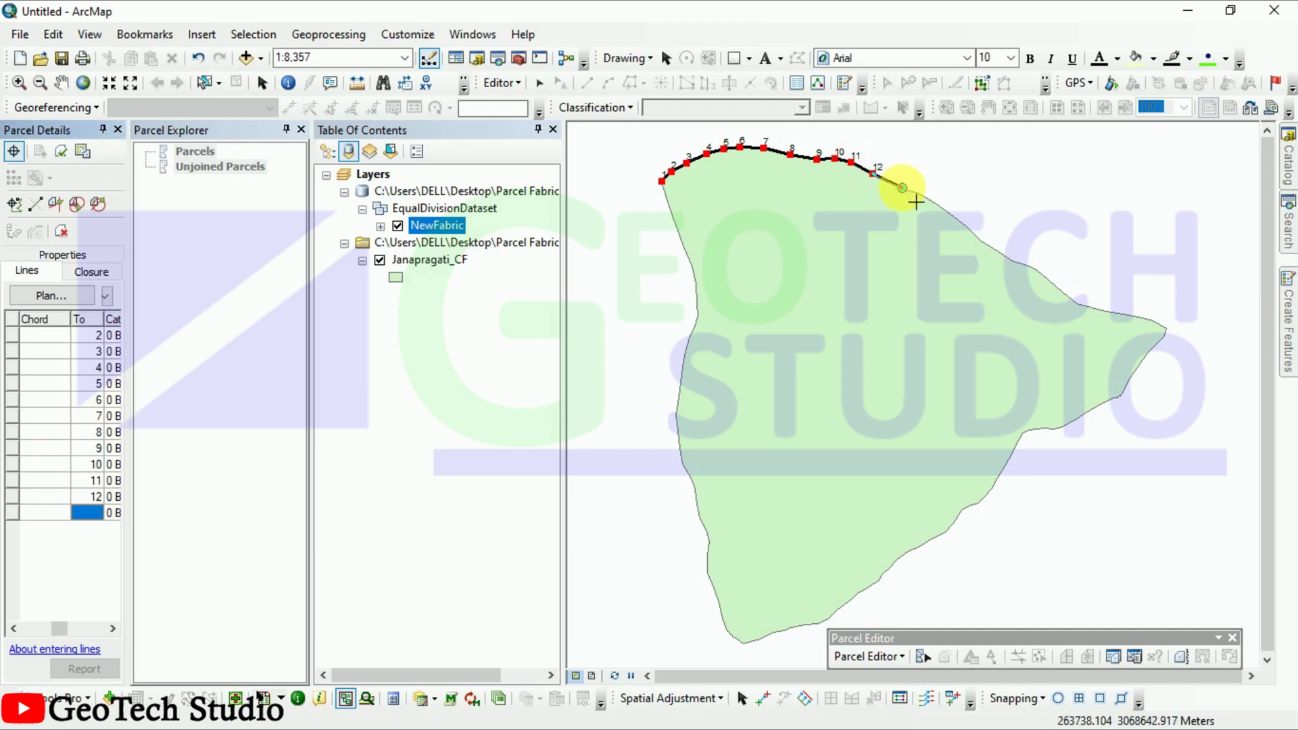
pyautogui.click(903, 191)
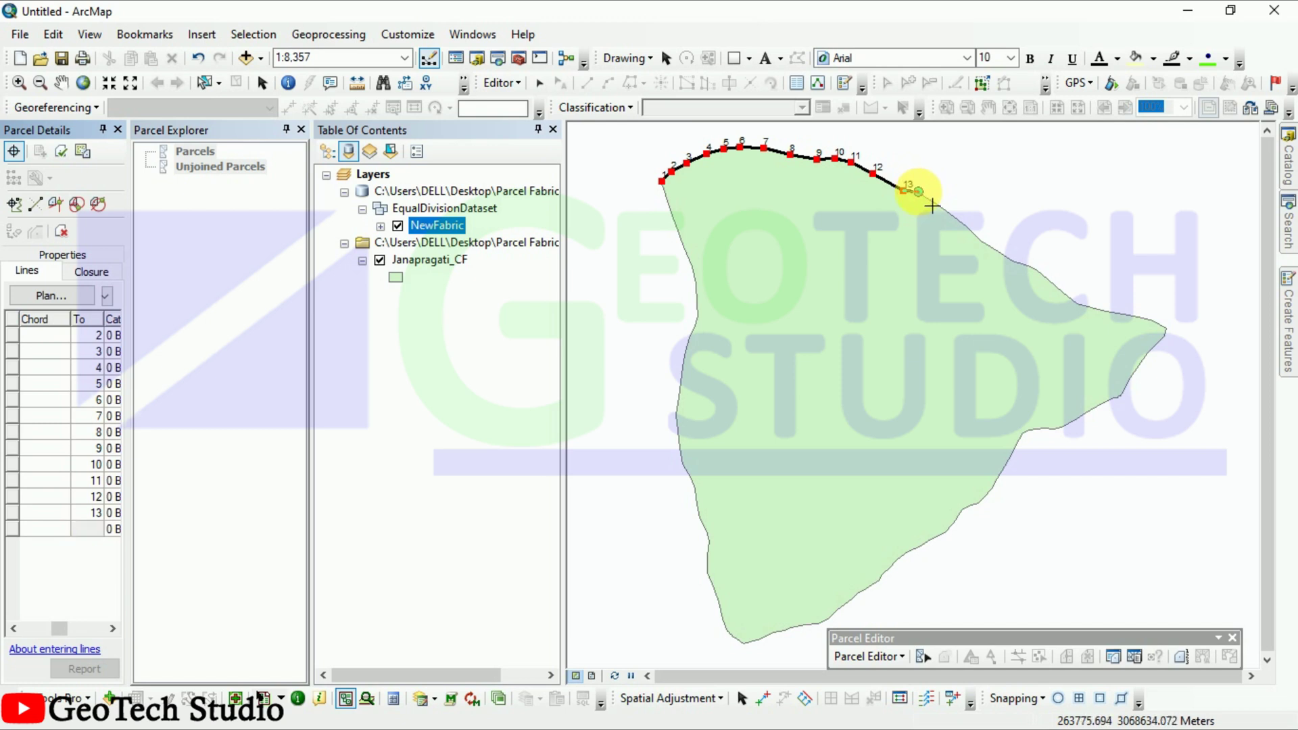
pyautogui.click(918, 193)
pyautogui.click(945, 209)
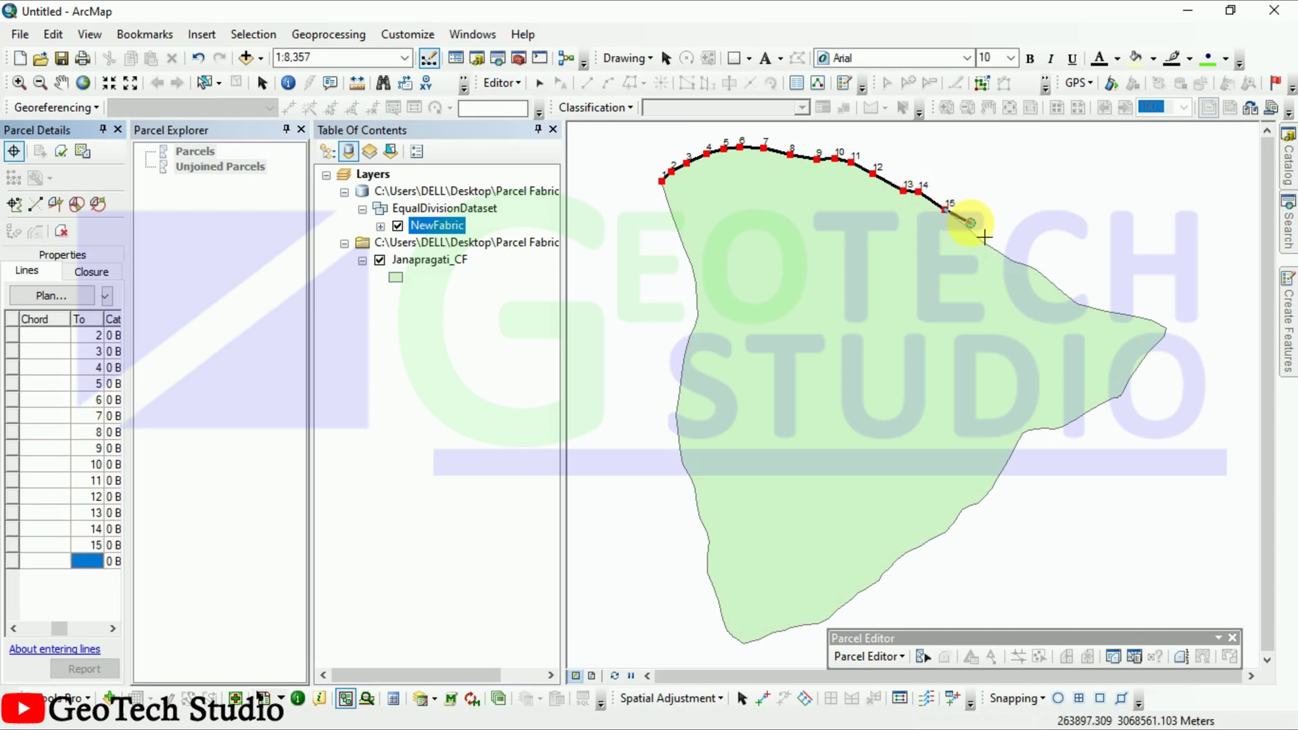
pyautogui.click(984, 243)
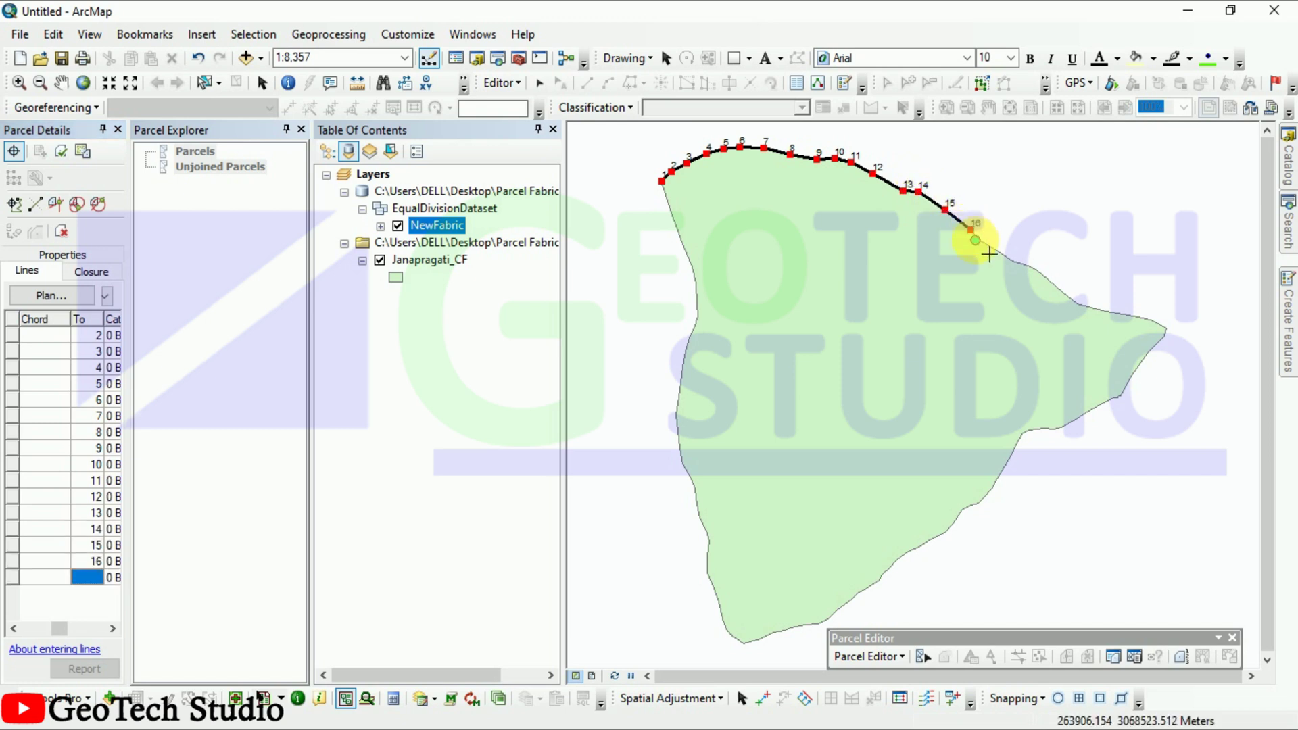
# Continue tracing points 17–34 around the eastern tip and down the east side.
pyautogui.click(981, 242)
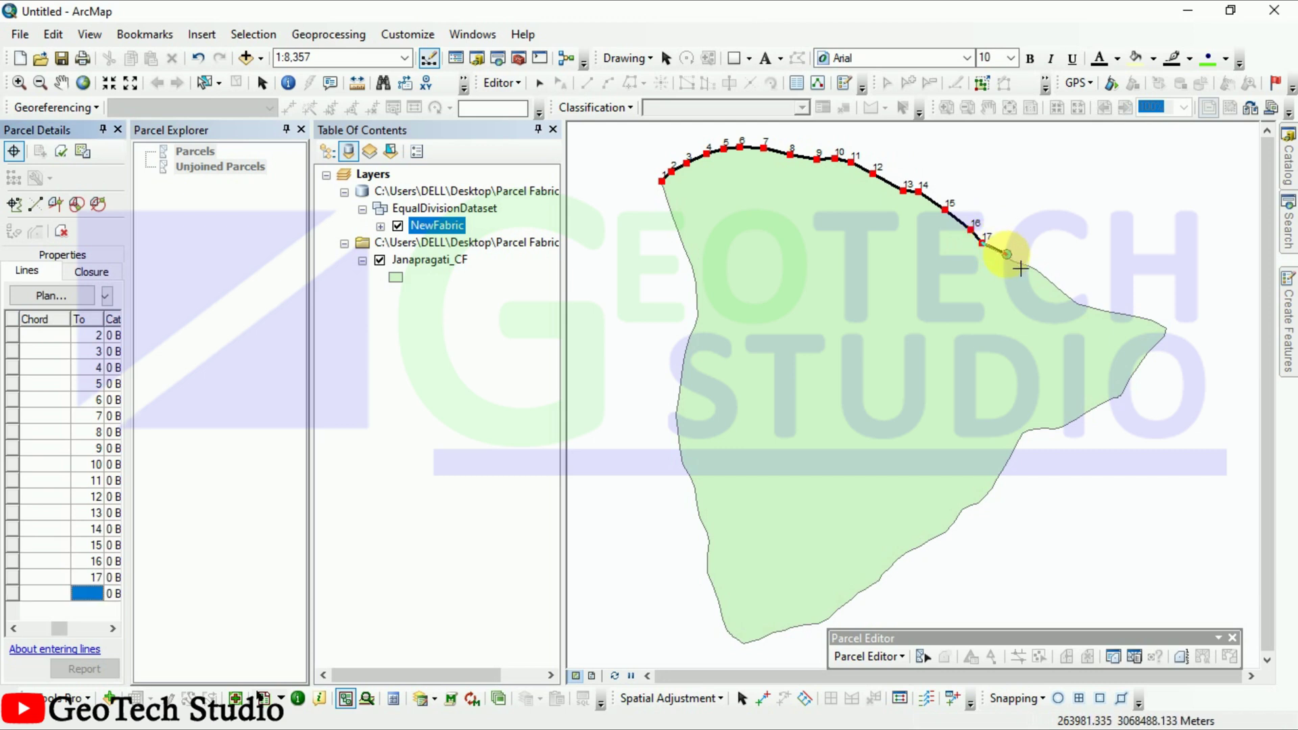
pyautogui.click(1014, 261)
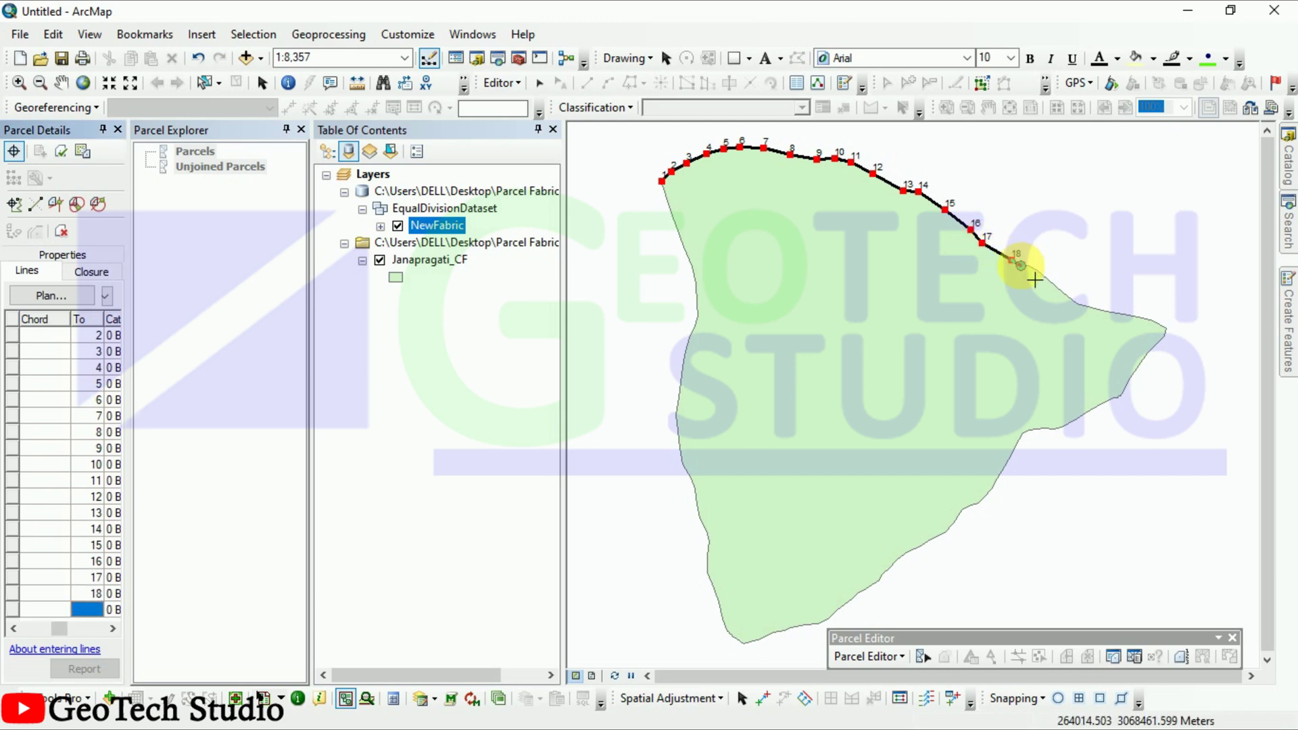
pyautogui.click(1022, 263)
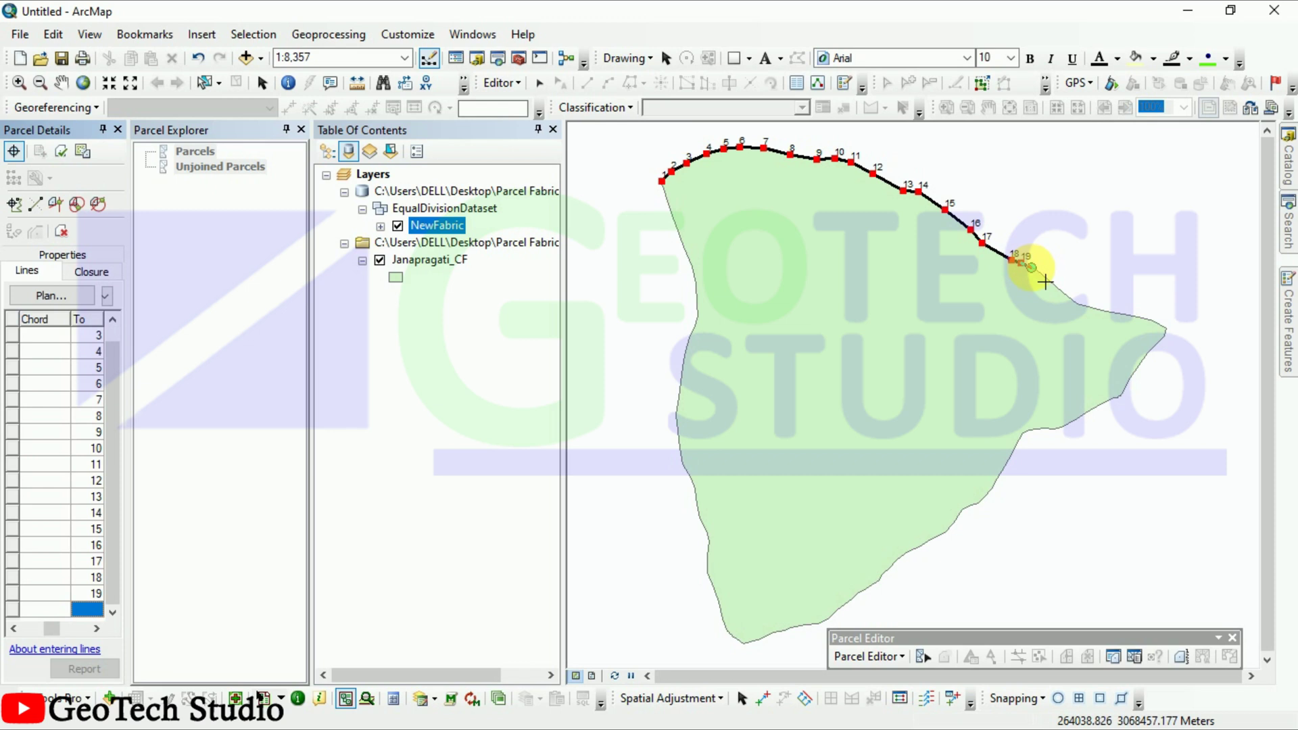
pyautogui.click(1034, 267)
pyautogui.click(1051, 278)
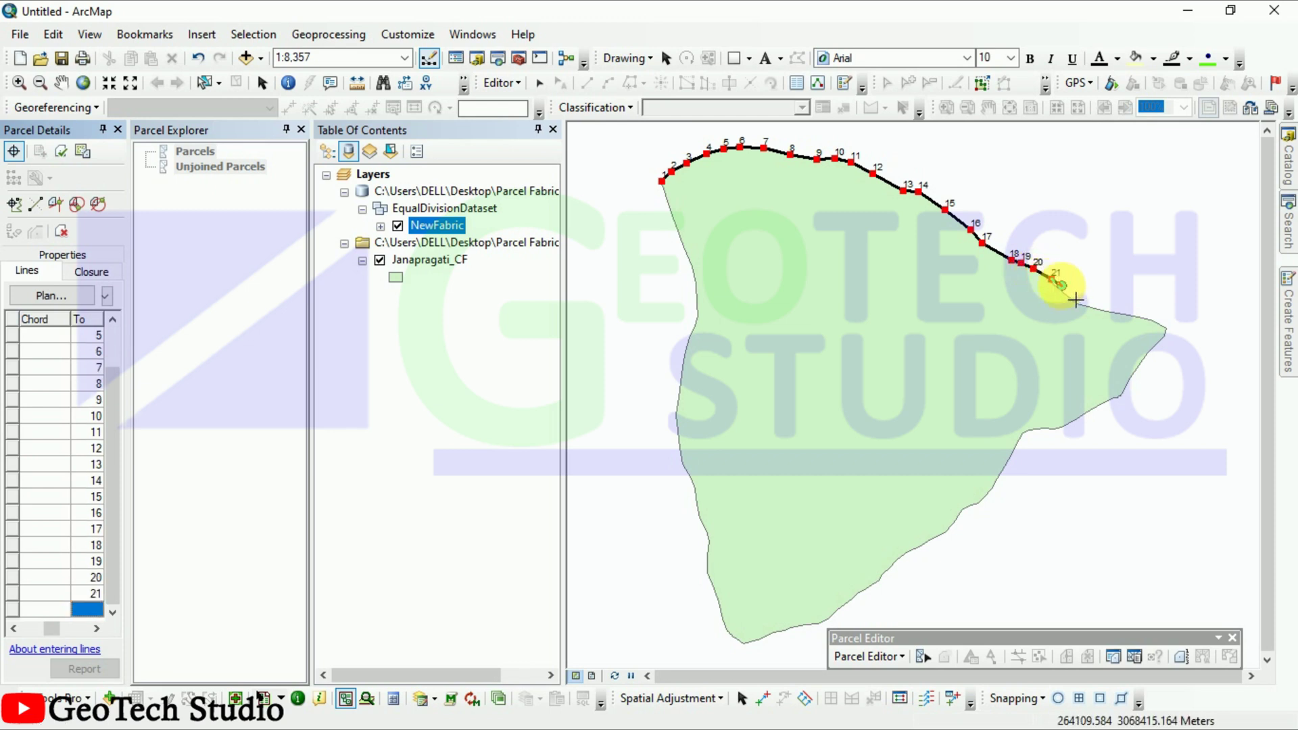
pyautogui.click(1060, 290)
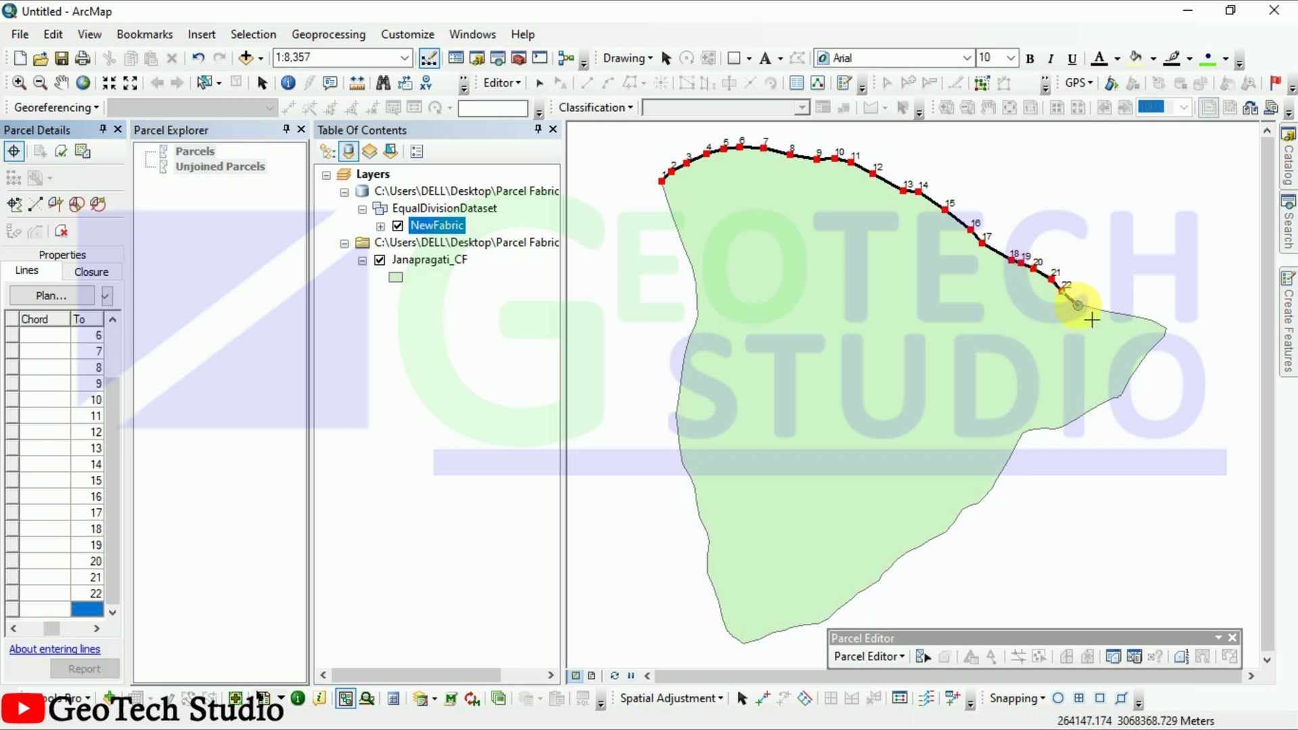
pyautogui.click(1078, 305)
pyautogui.click(1095, 310)
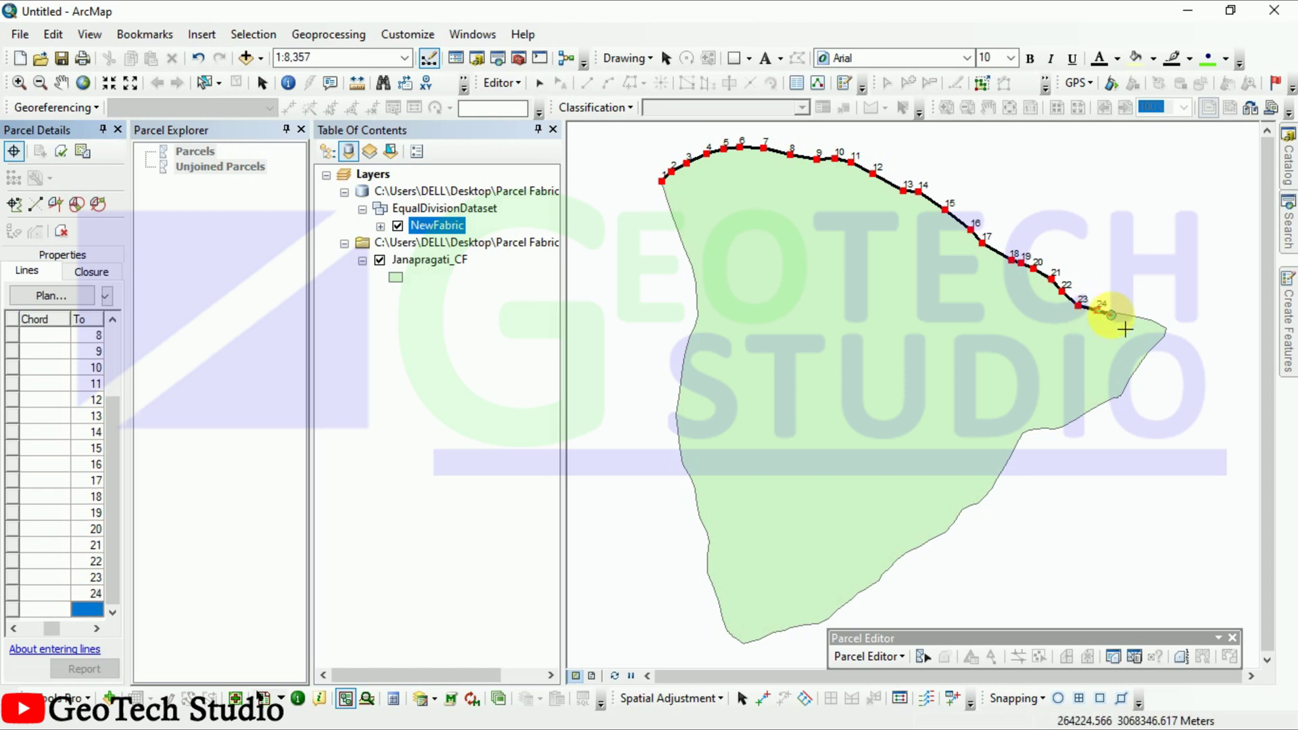
pyautogui.click(1117, 313)
pyautogui.click(1136, 315)
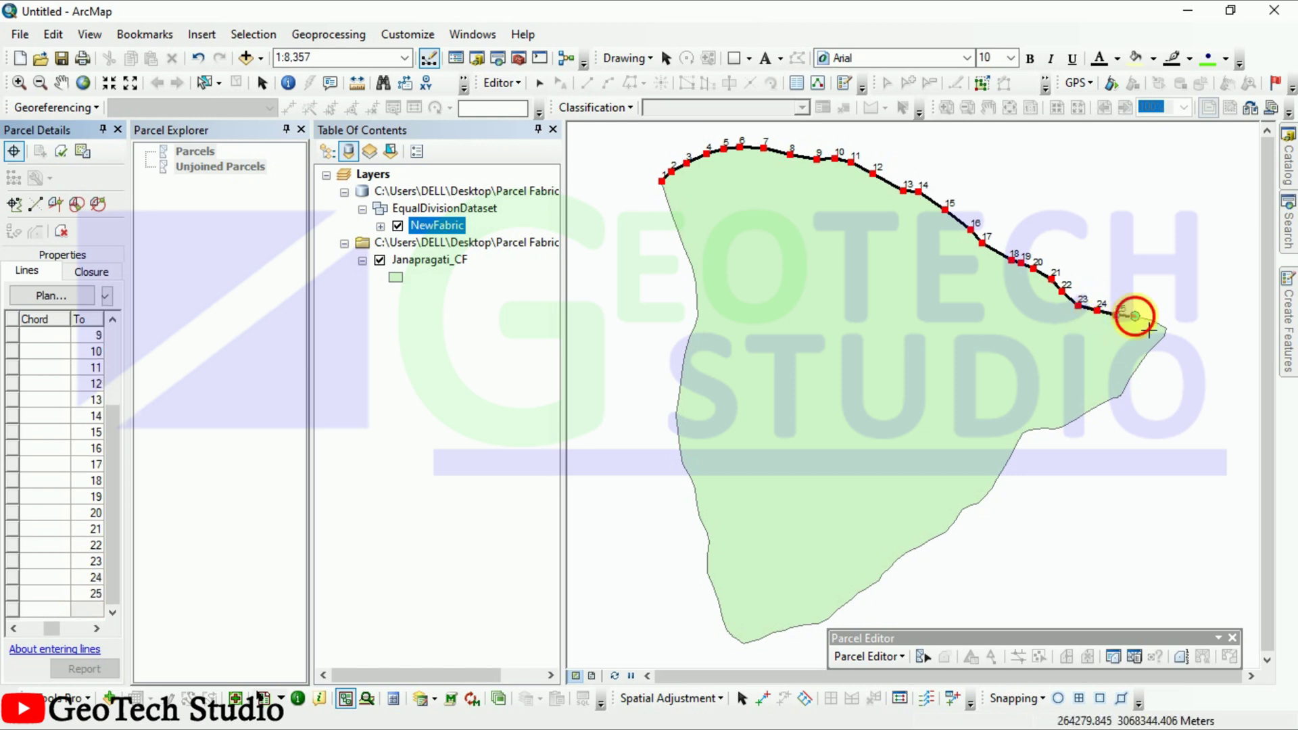
pyautogui.click(1157, 325)
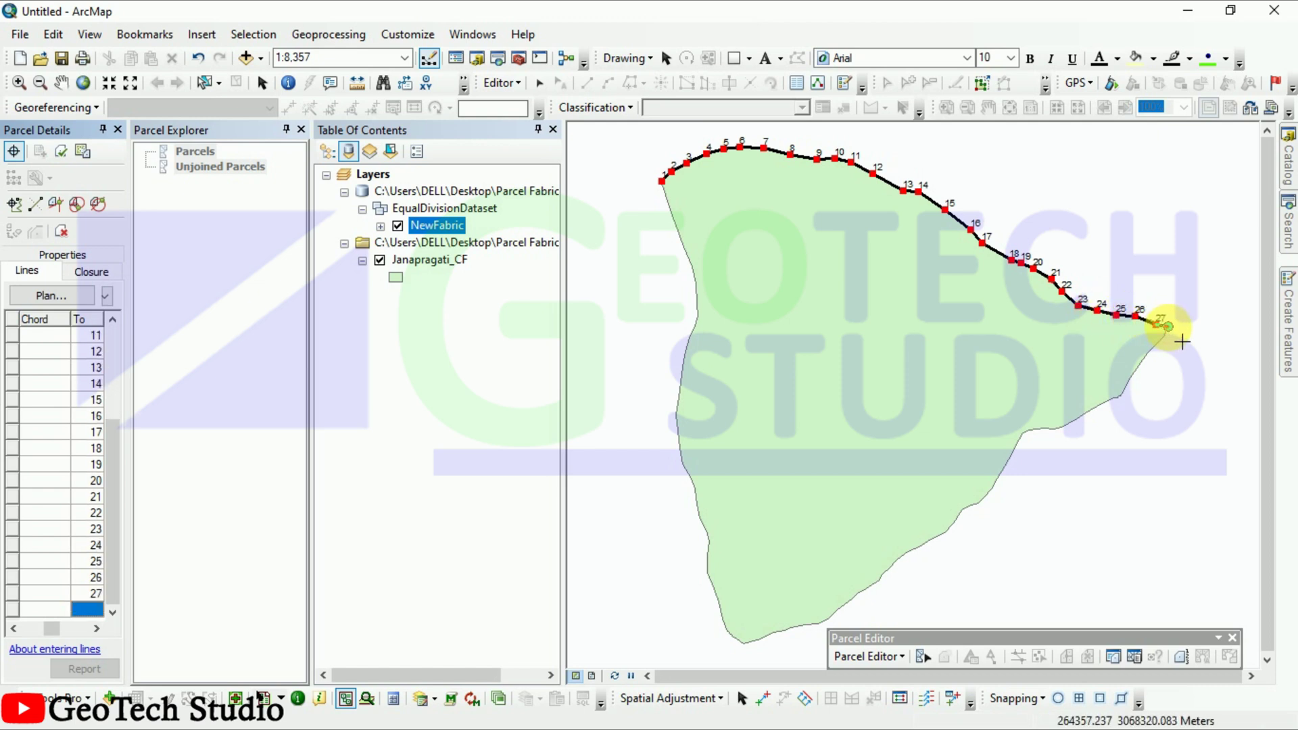
pyautogui.click(1164, 327)
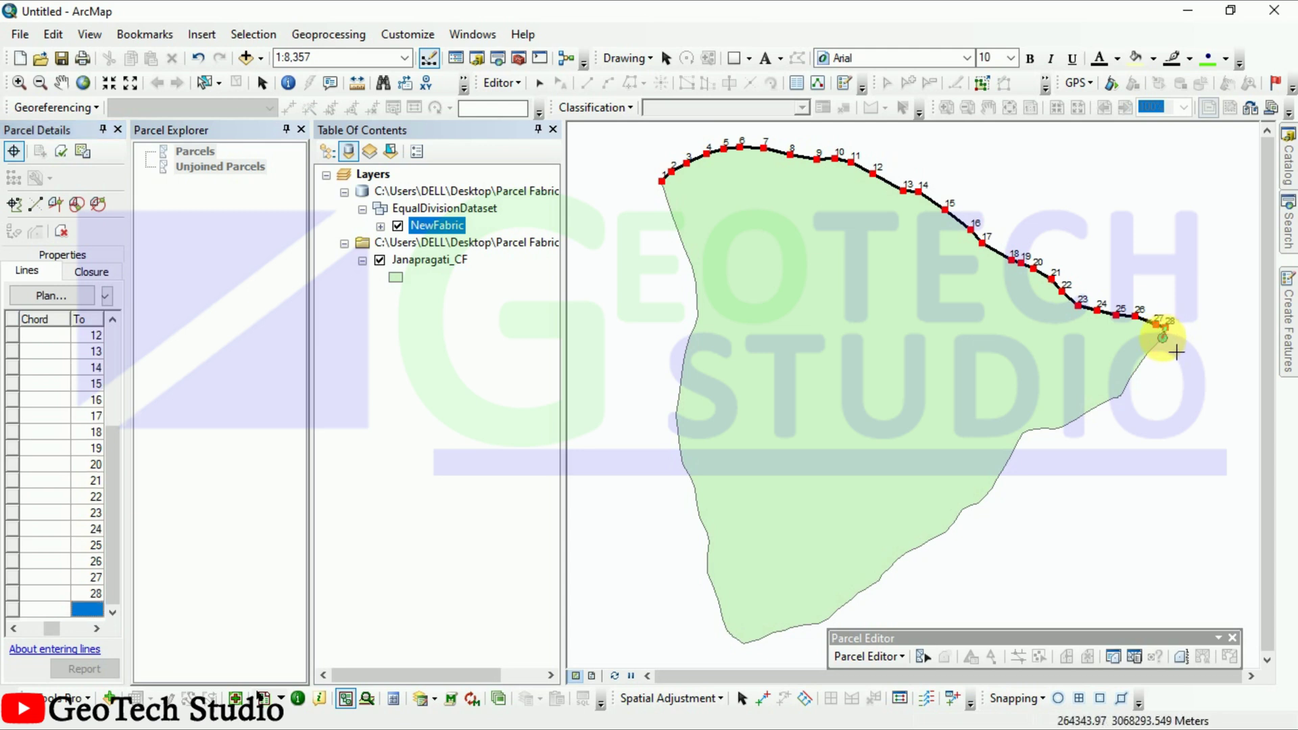
pyautogui.click(1176, 352)
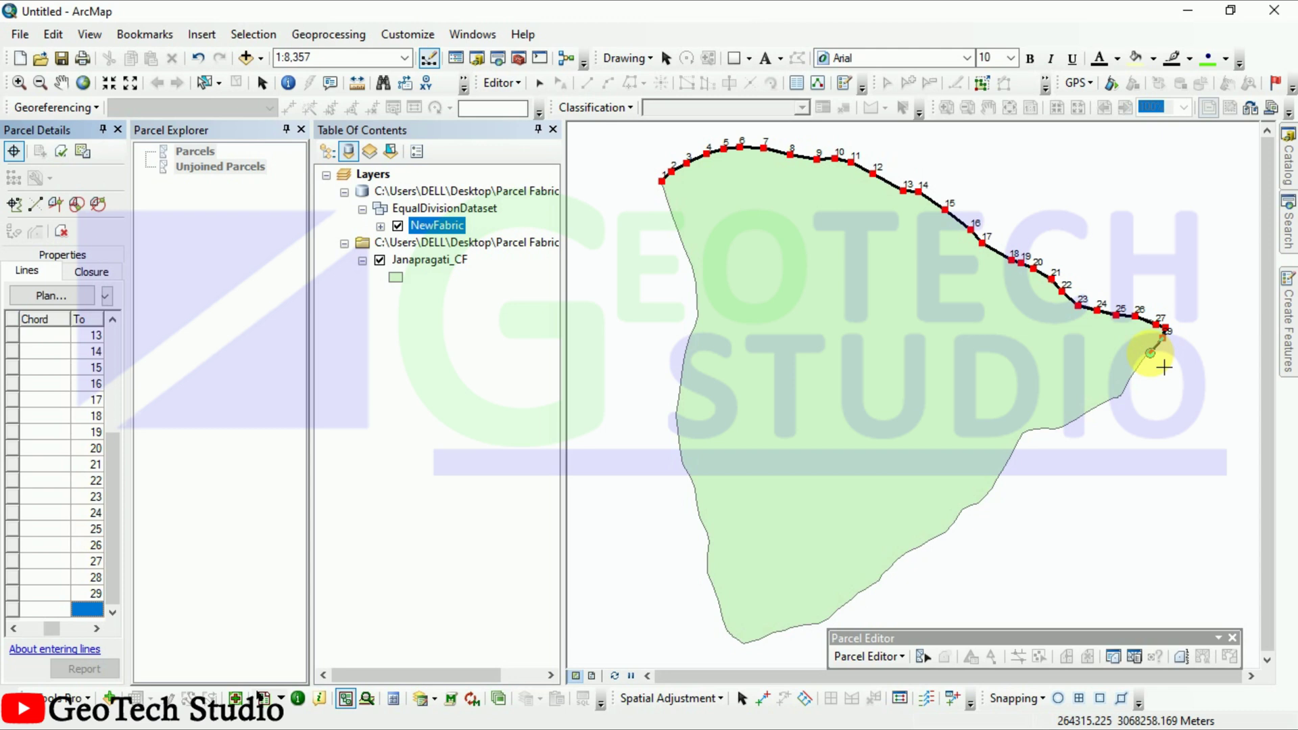
pyautogui.click(1159, 366)
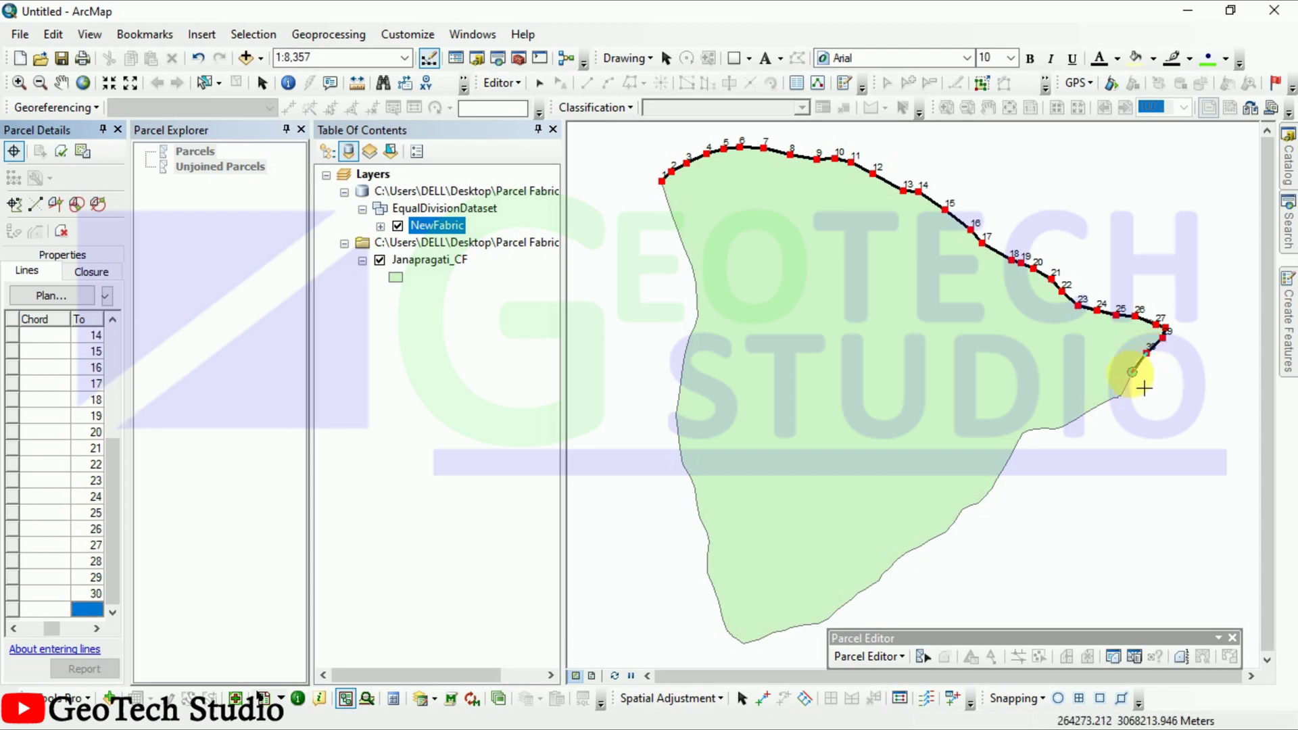
pyautogui.click(1145, 388)
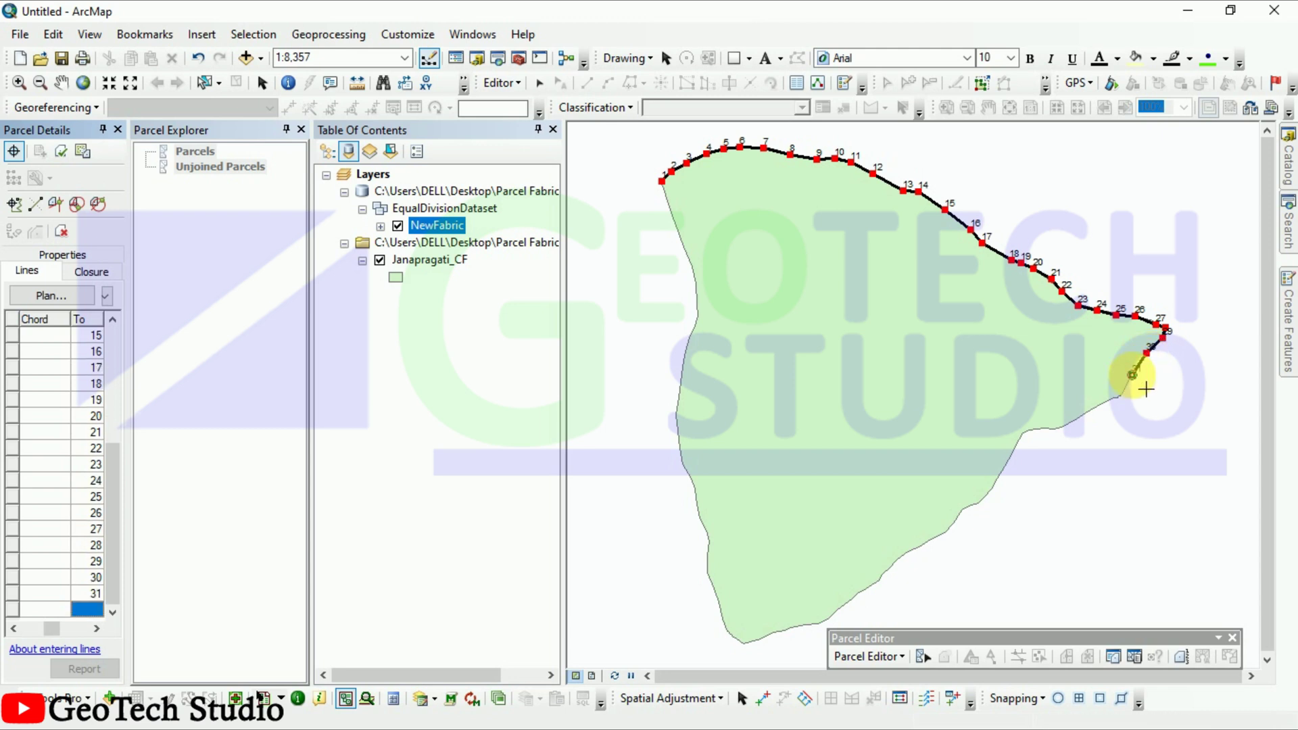
pyautogui.click(1123, 393)
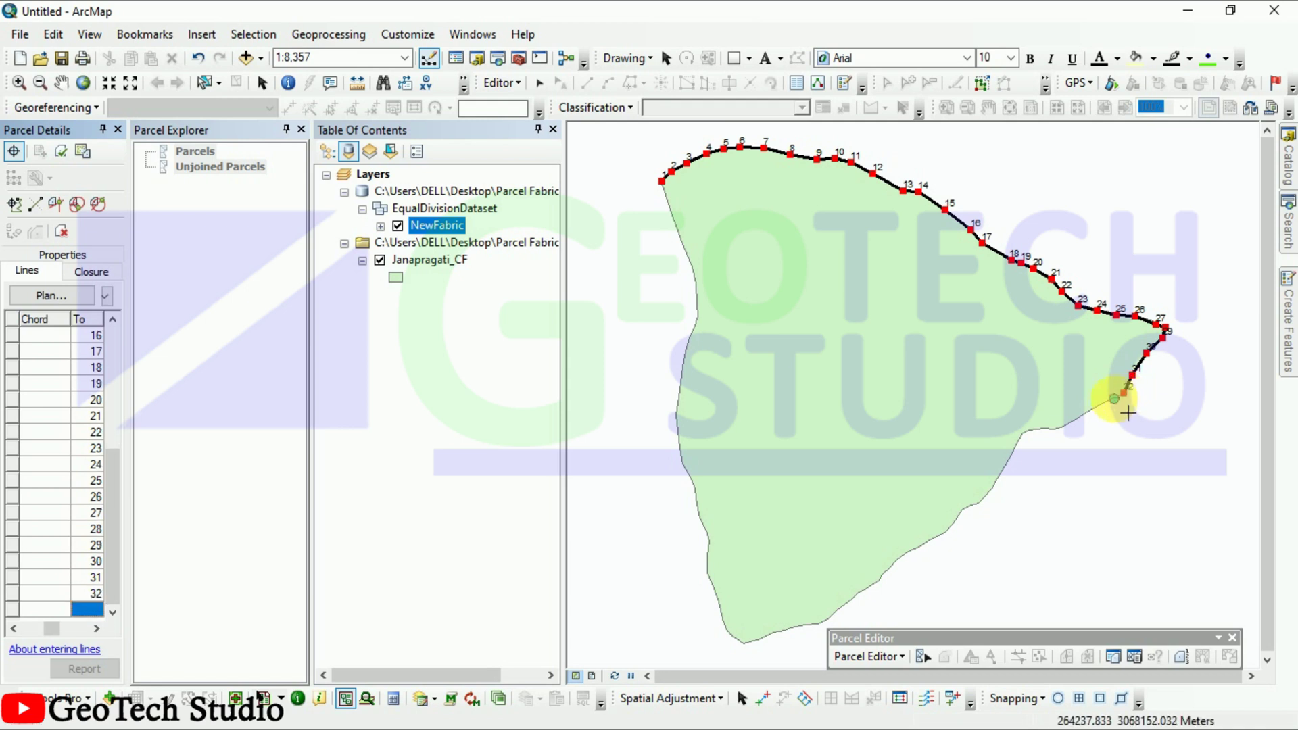
pyautogui.click(1112, 399)
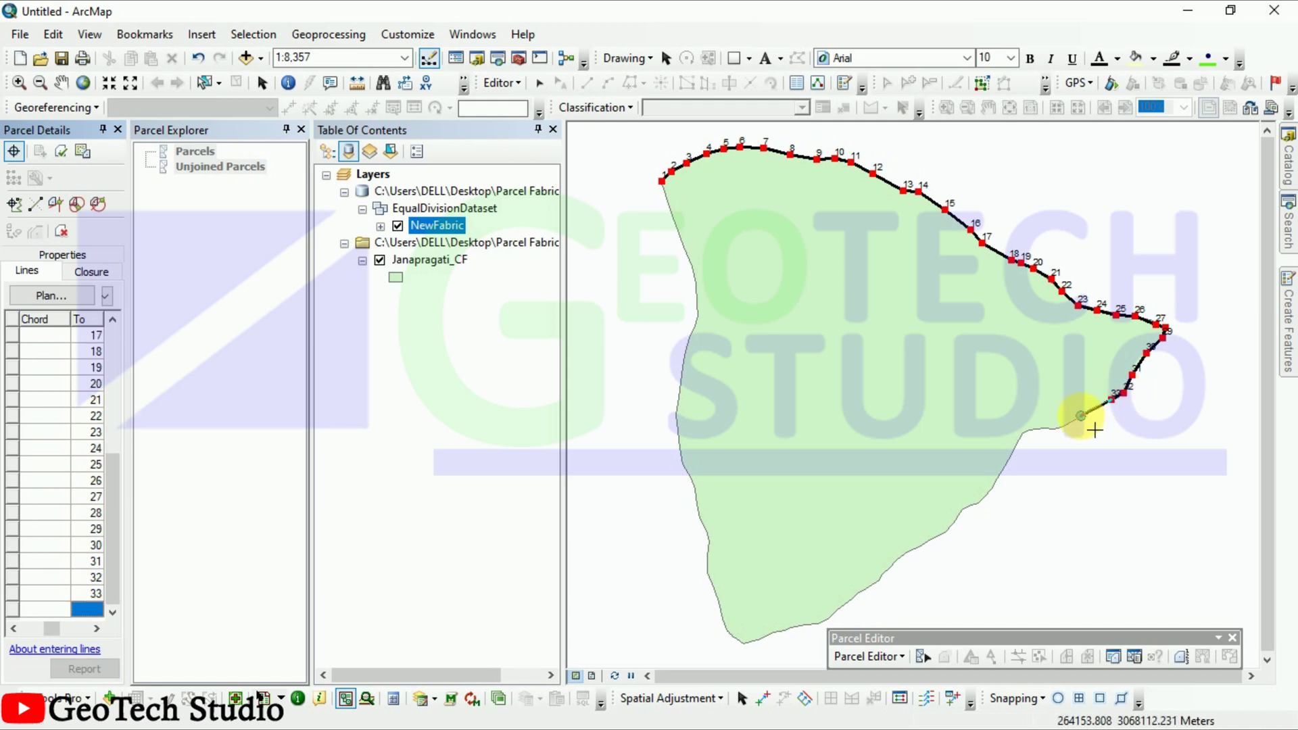
pyautogui.click(1081, 415)
# Trace points 35–54 along the south-east edge down to the southern tip.
pyautogui.click(1065, 426)
pyautogui.click(1053, 427)
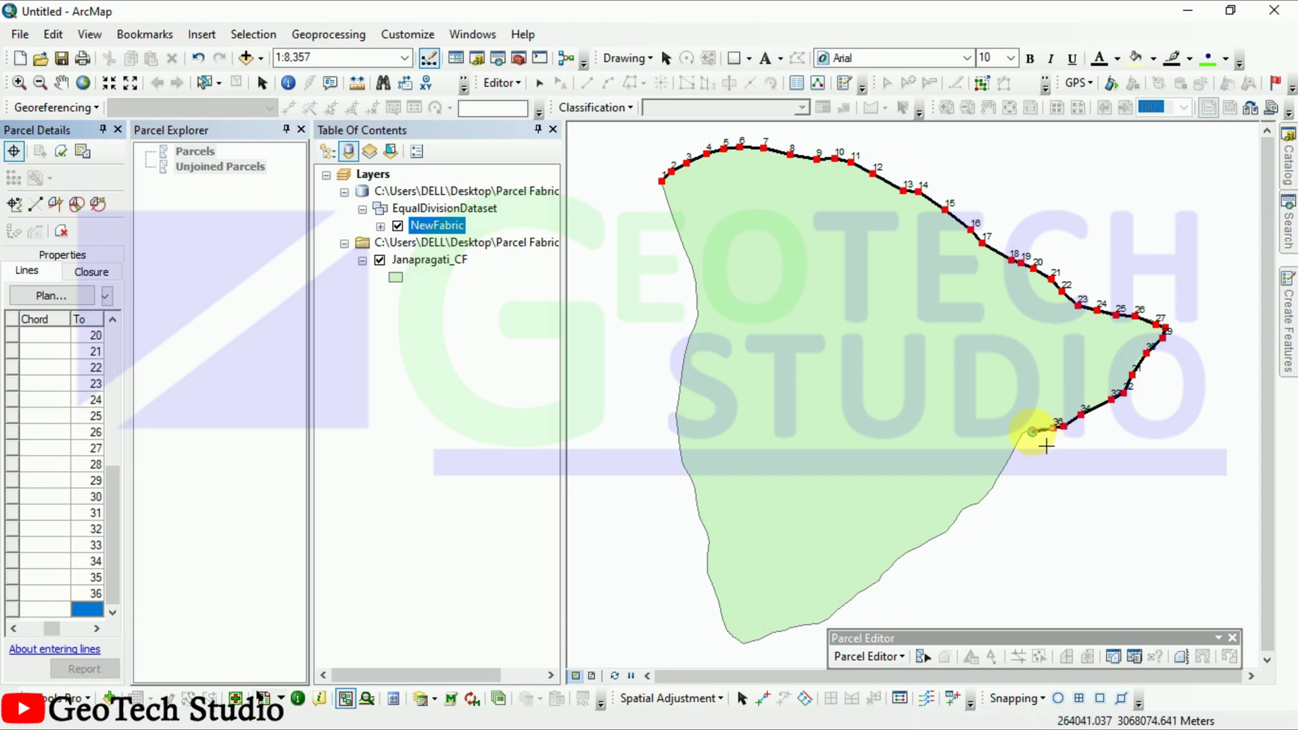
pyautogui.click(1029, 430)
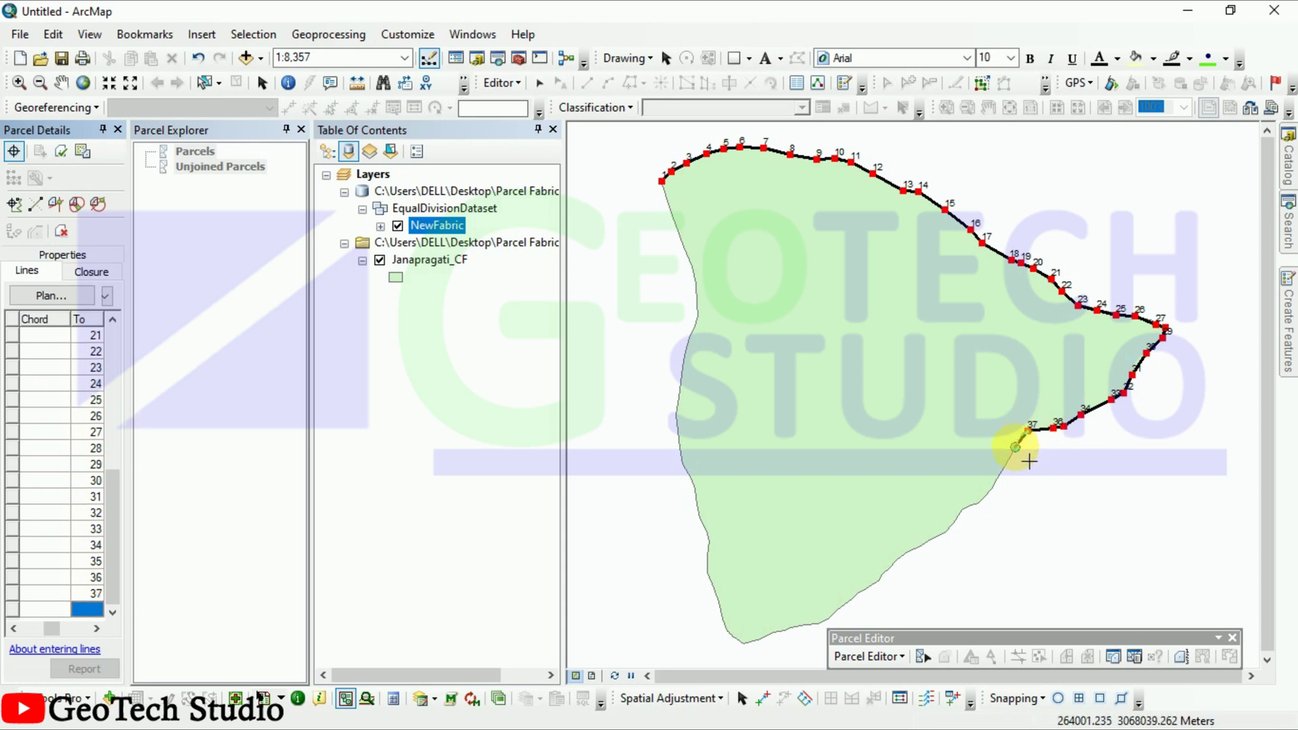
pyautogui.click(1015, 447)
pyautogui.click(1004, 470)
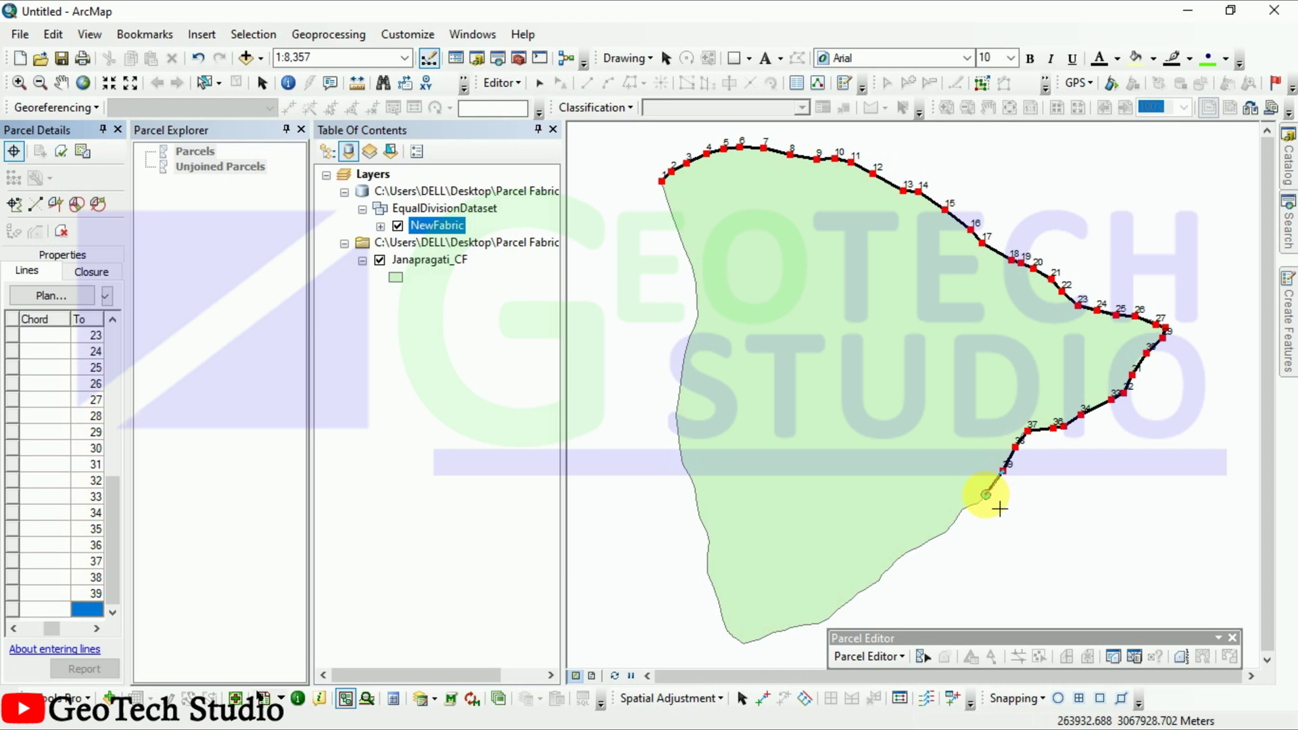
pyautogui.click(992, 487)
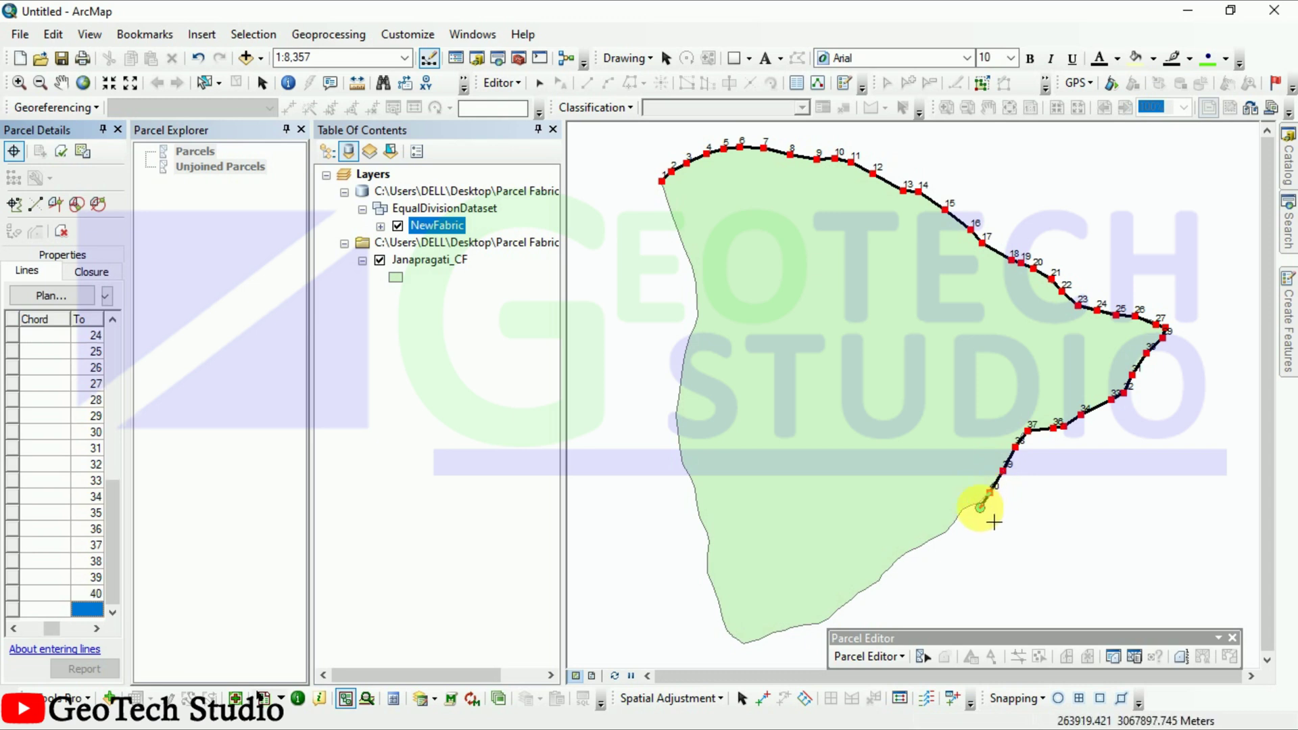
pyautogui.click(980, 501)
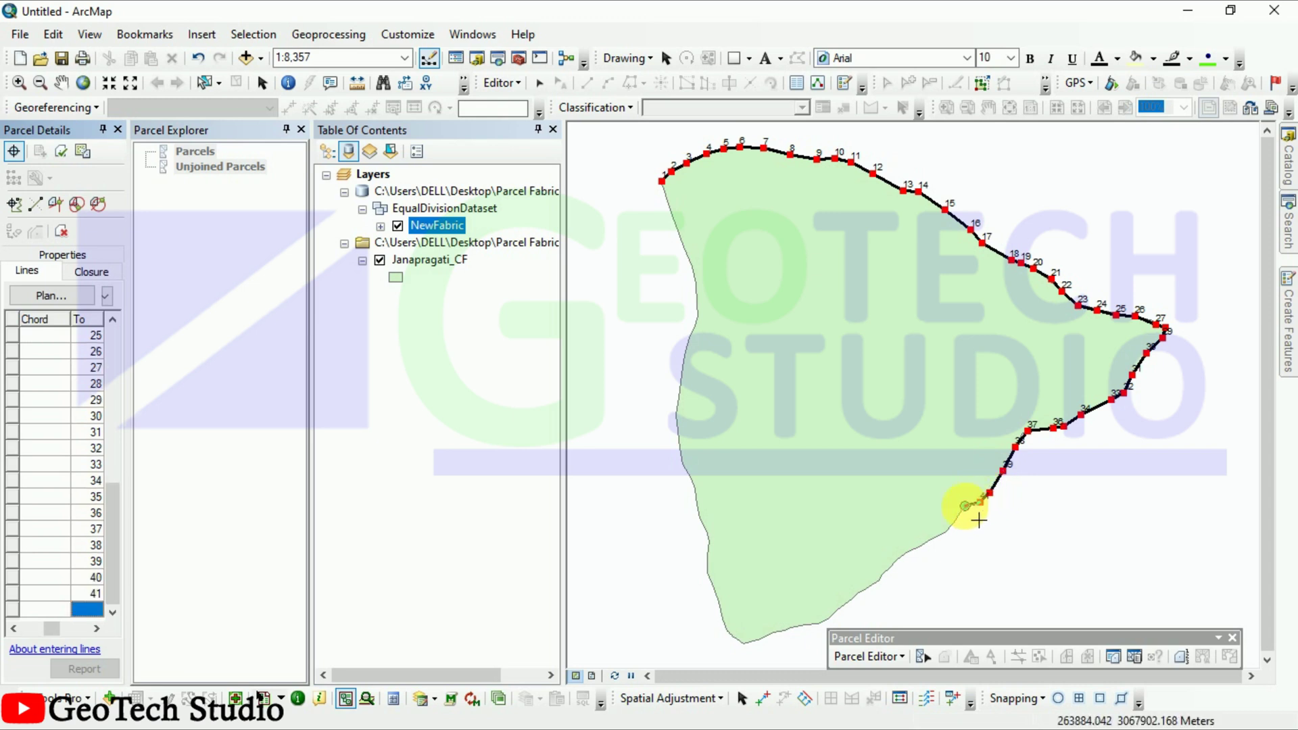
pyautogui.click(965, 506)
pyautogui.click(953, 526)
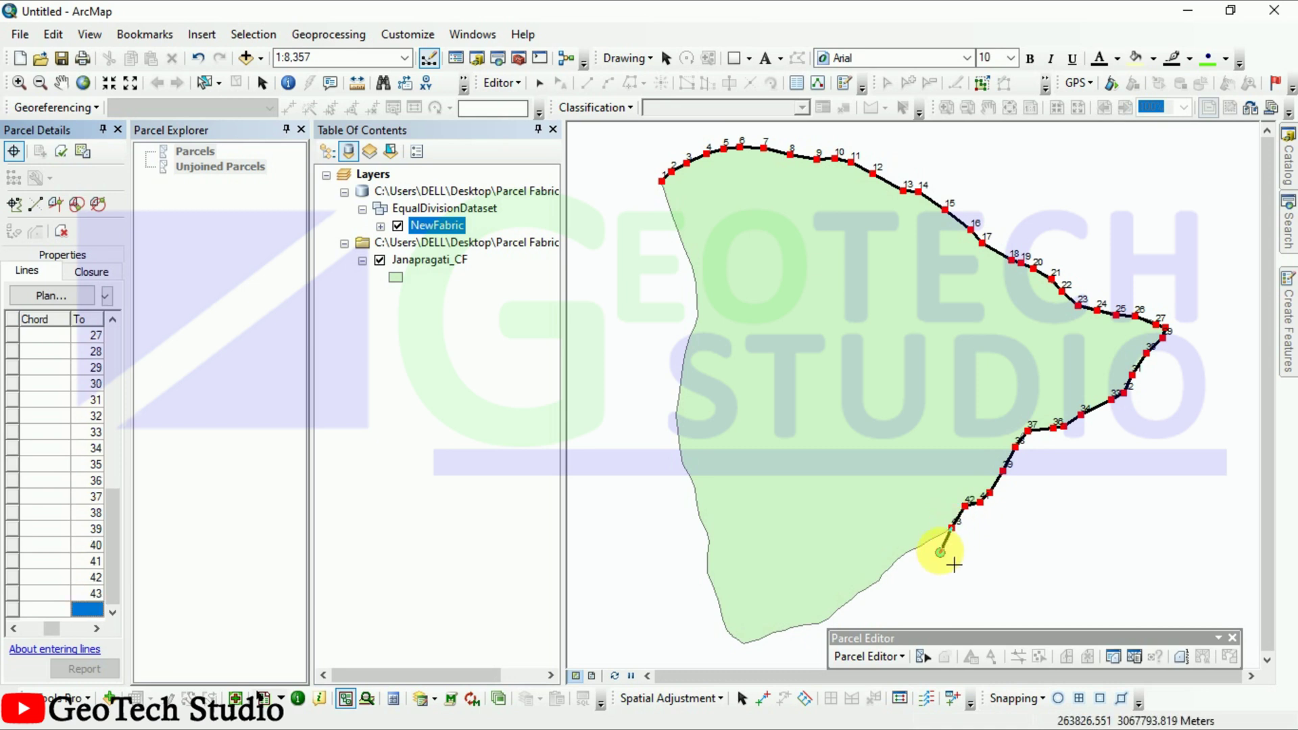
pyautogui.click(939, 532)
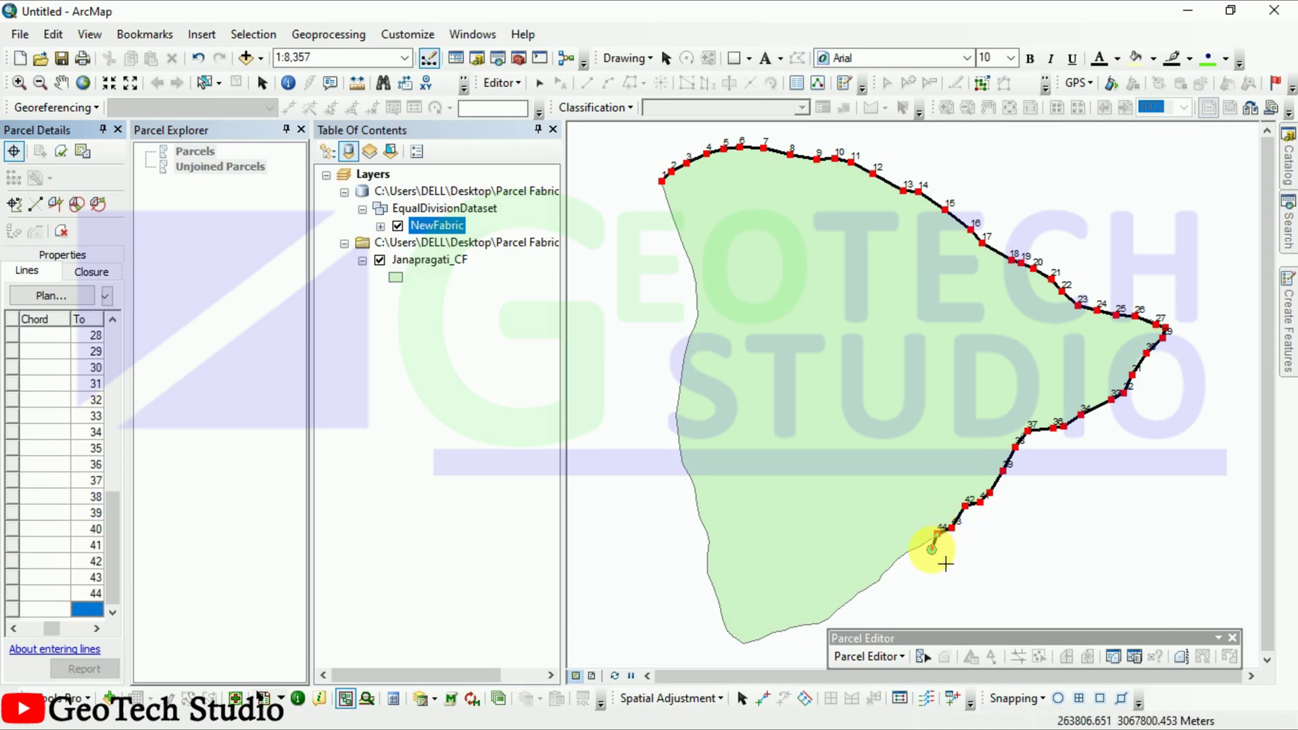
pyautogui.click(933, 559)
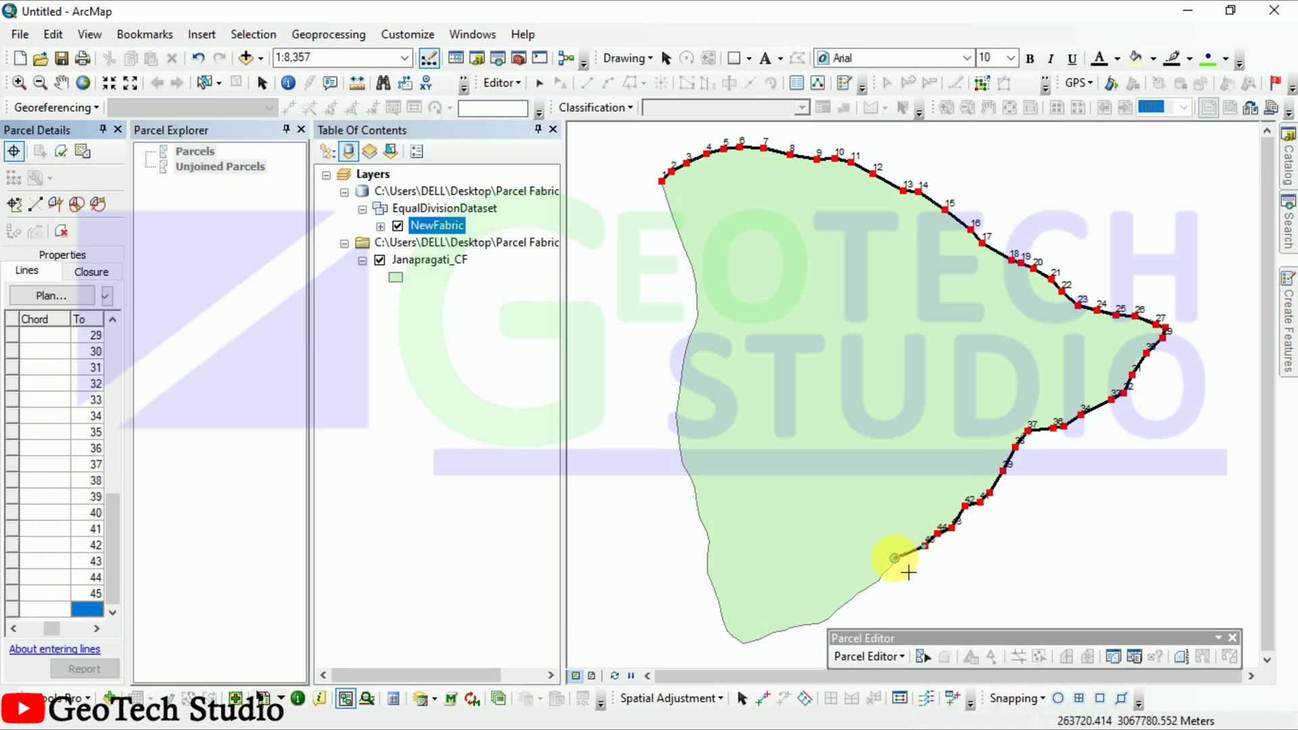
pyautogui.click(895, 561)
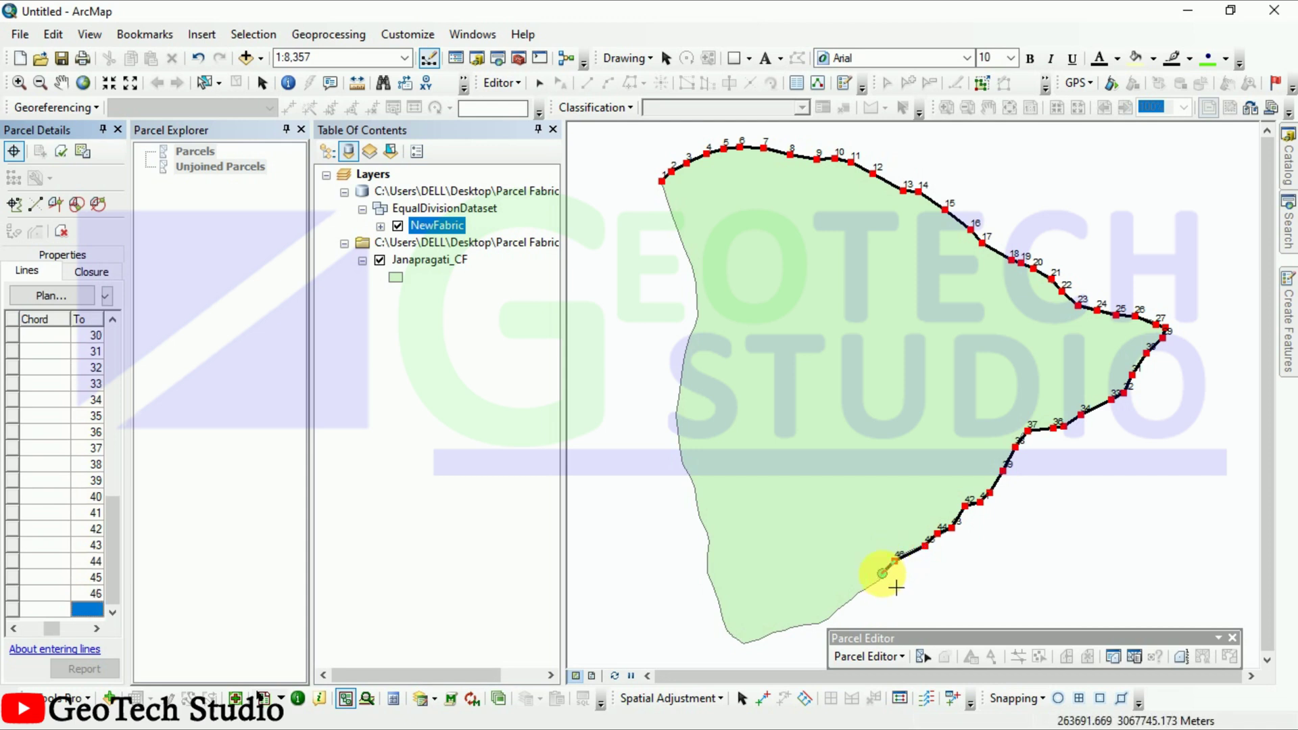
pyautogui.click(884, 573)
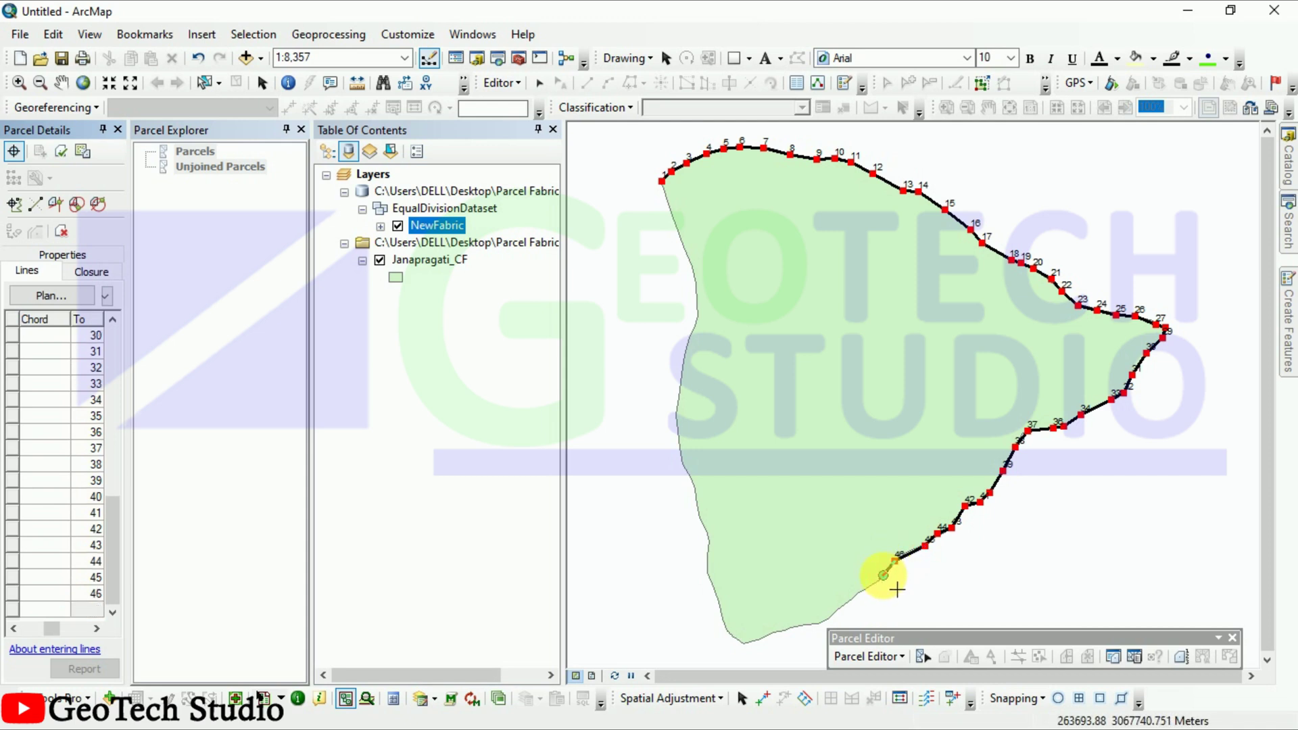
pyautogui.click(877, 582)
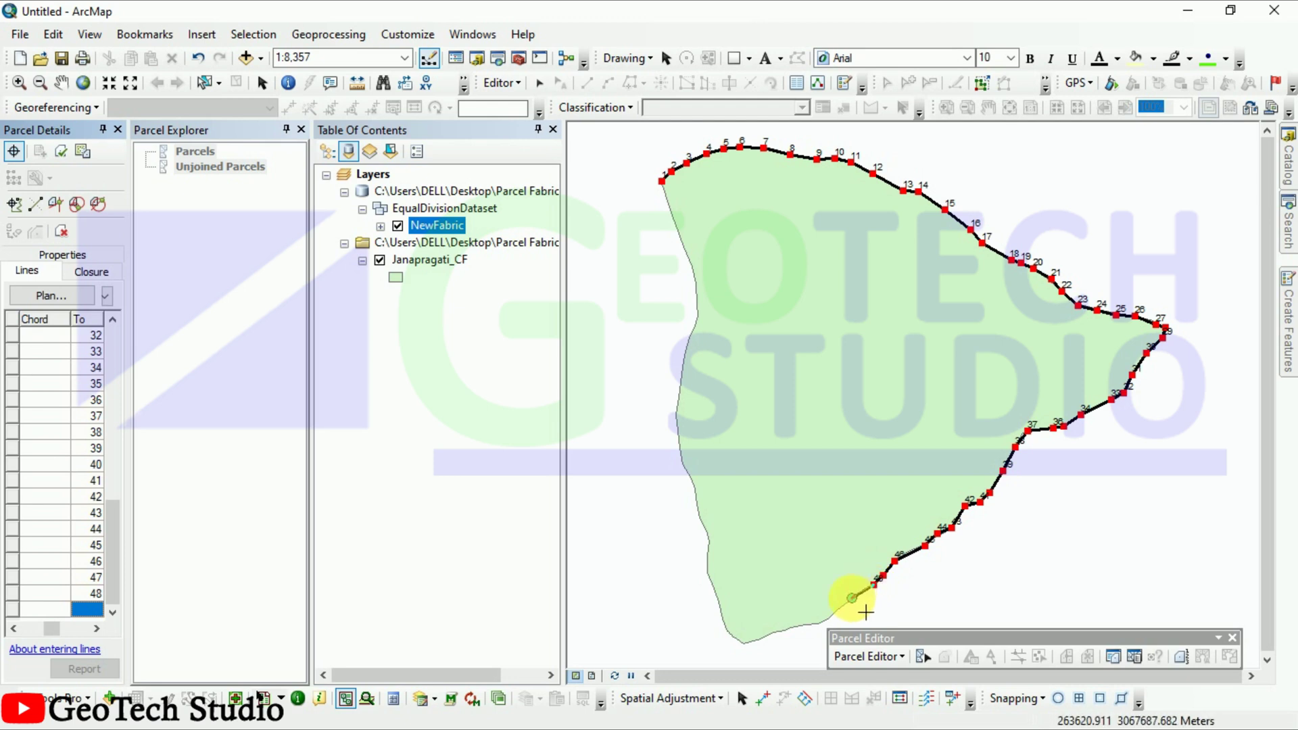
pyautogui.click(853, 597)
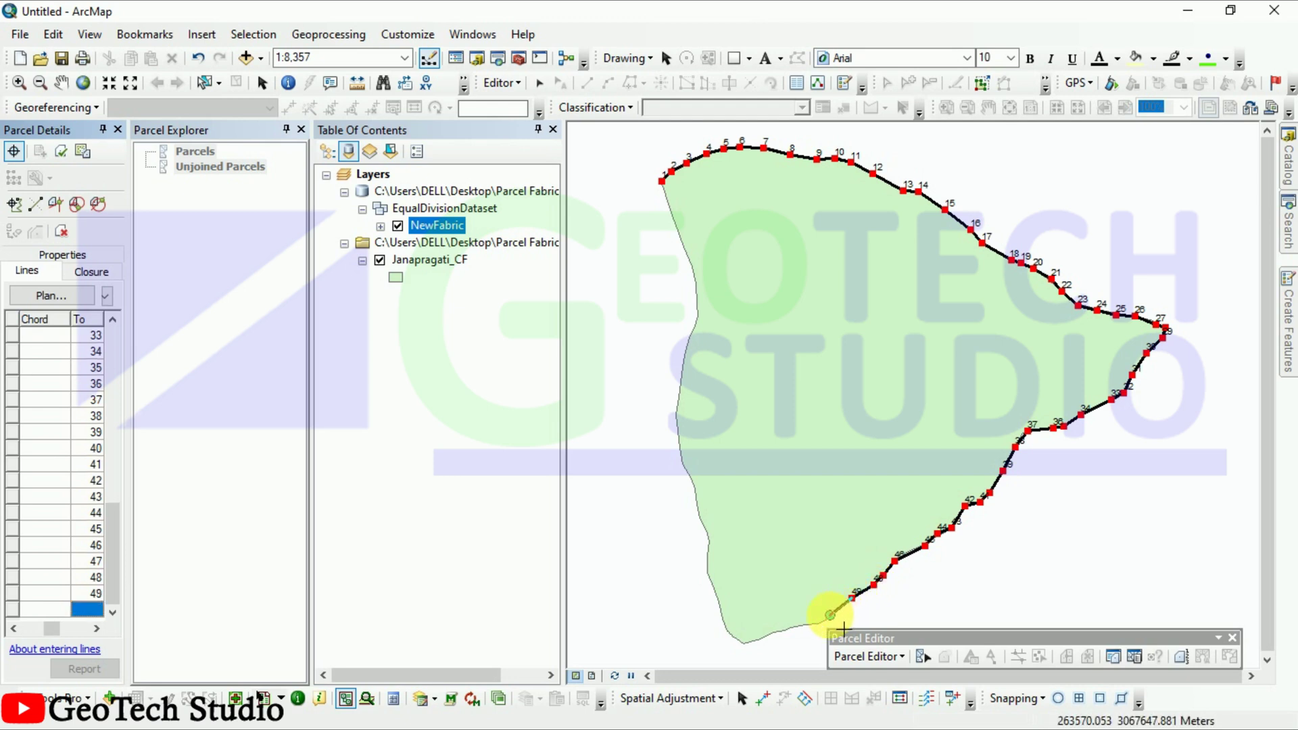
pyautogui.click(830, 617)
pyautogui.click(823, 619)
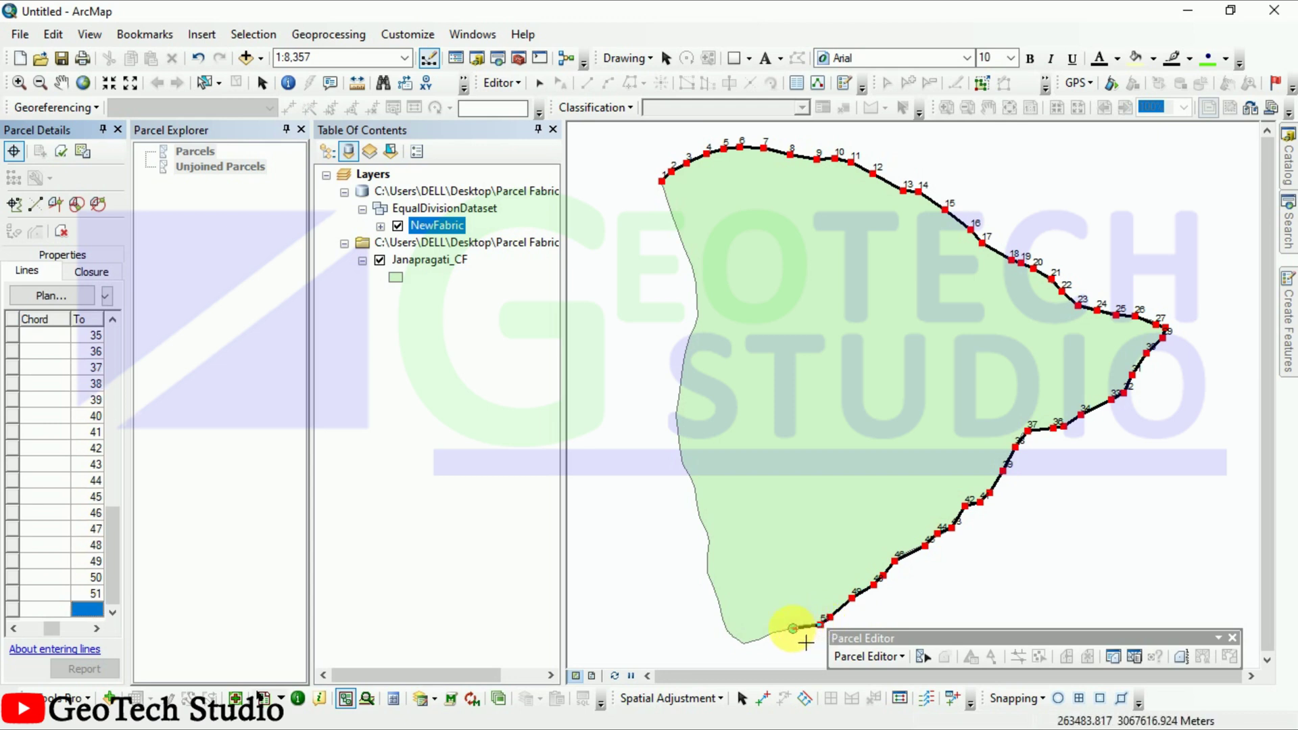
pyautogui.click(791, 628)
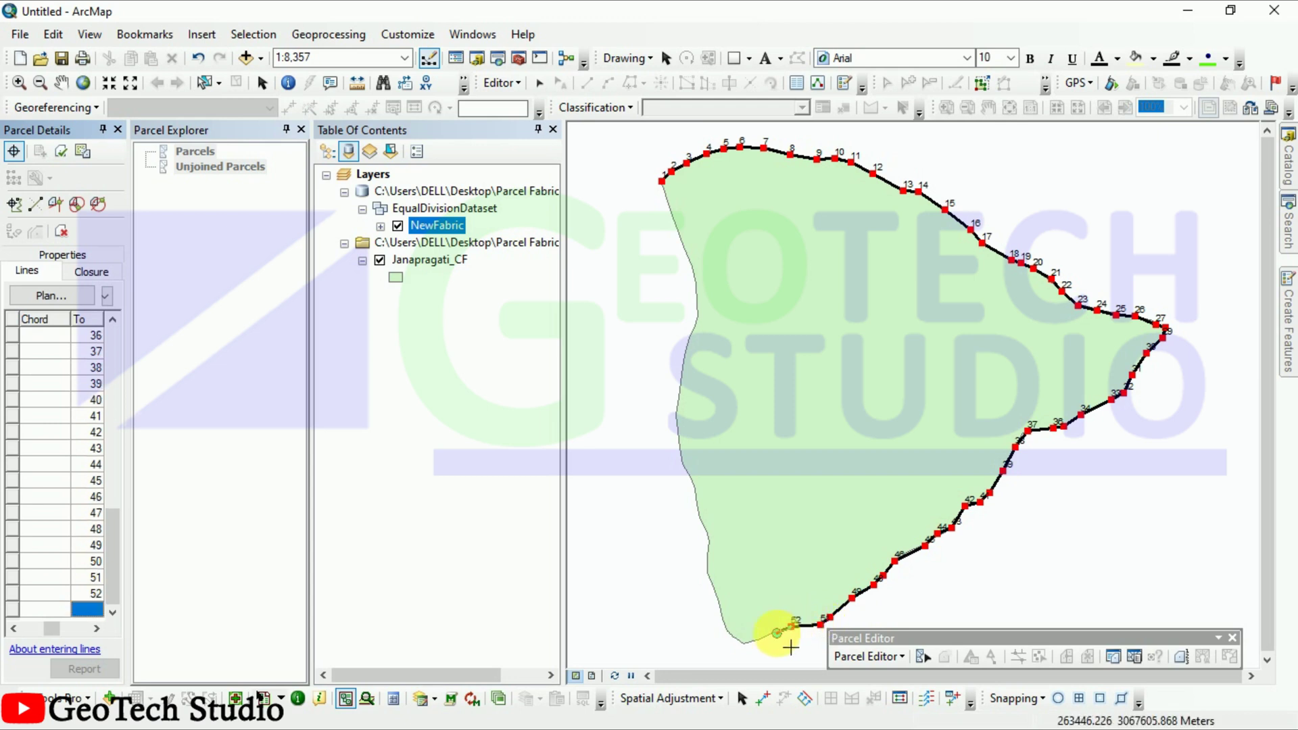
pyautogui.click(778, 632)
pyautogui.click(761, 639)
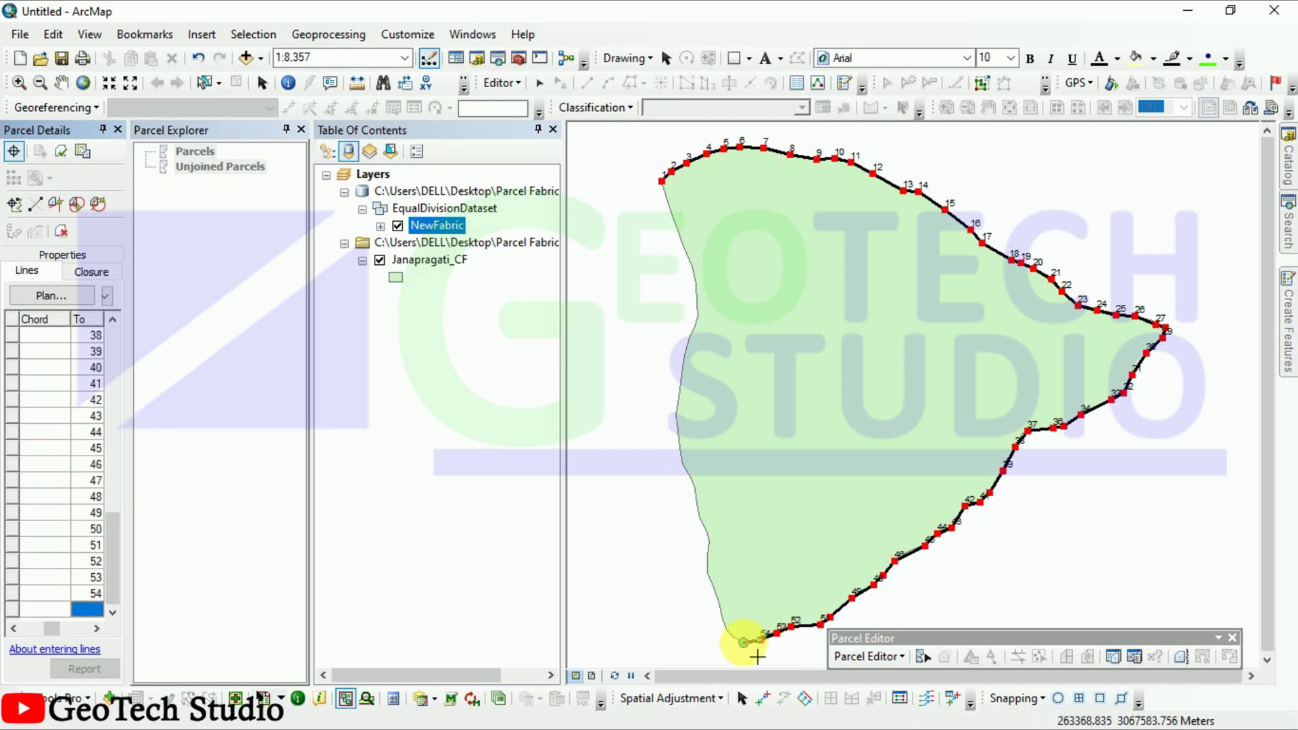
# Trace points 55–69 up the western edge and close the outline at point 1.
pyautogui.click(744, 641)
pyautogui.click(730, 632)
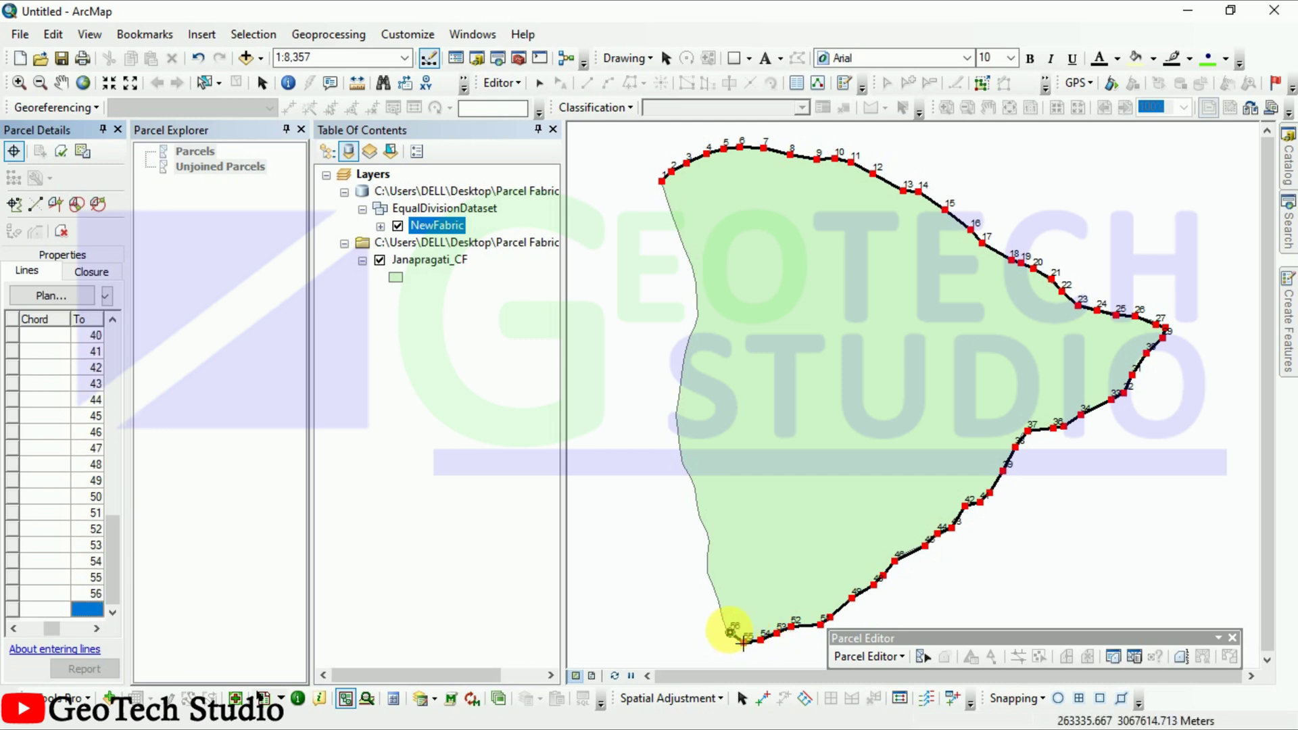
pyautogui.click(728, 620)
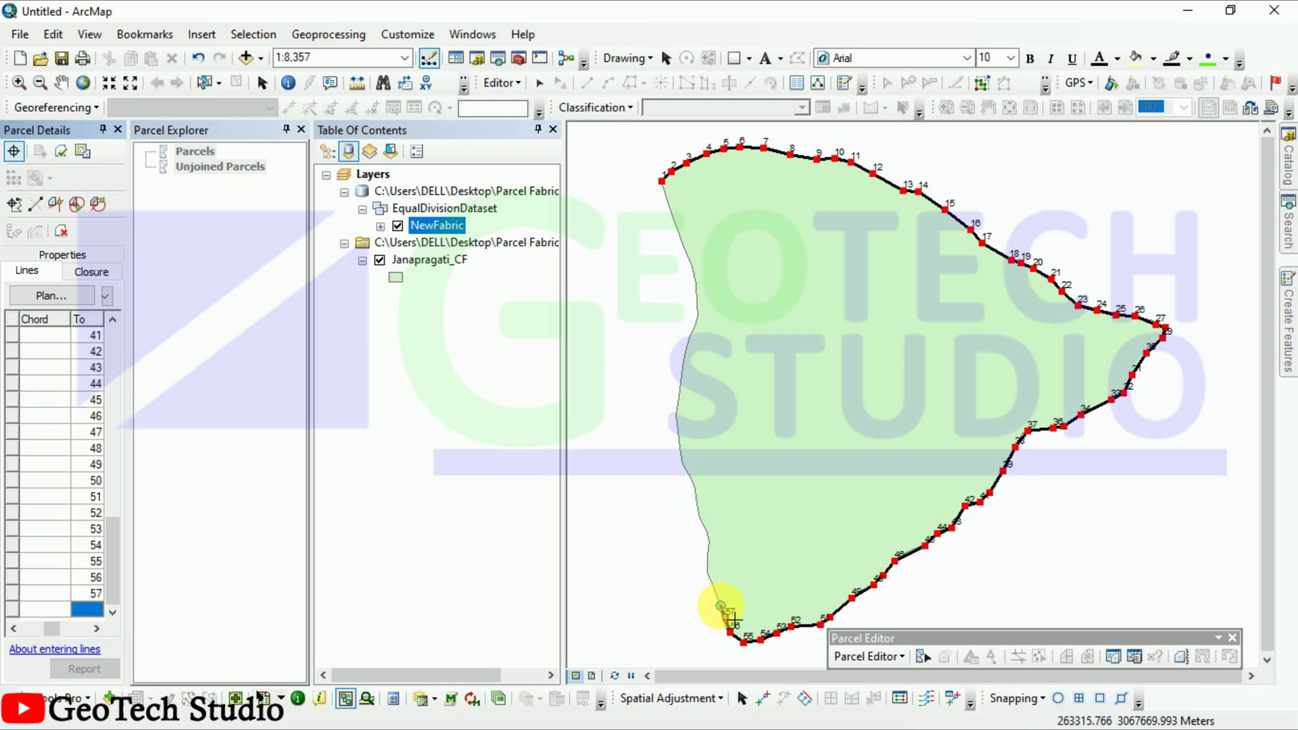
pyautogui.click(724, 601)
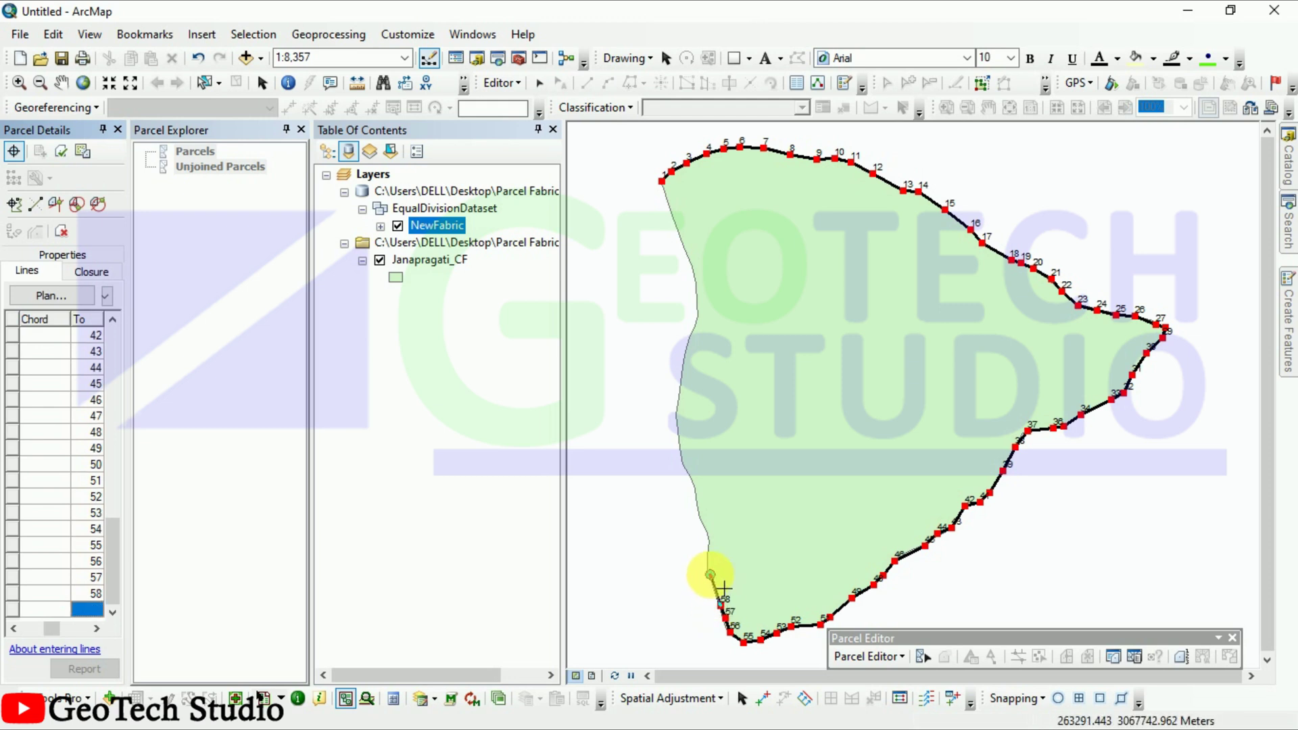
pyautogui.click(720, 584)
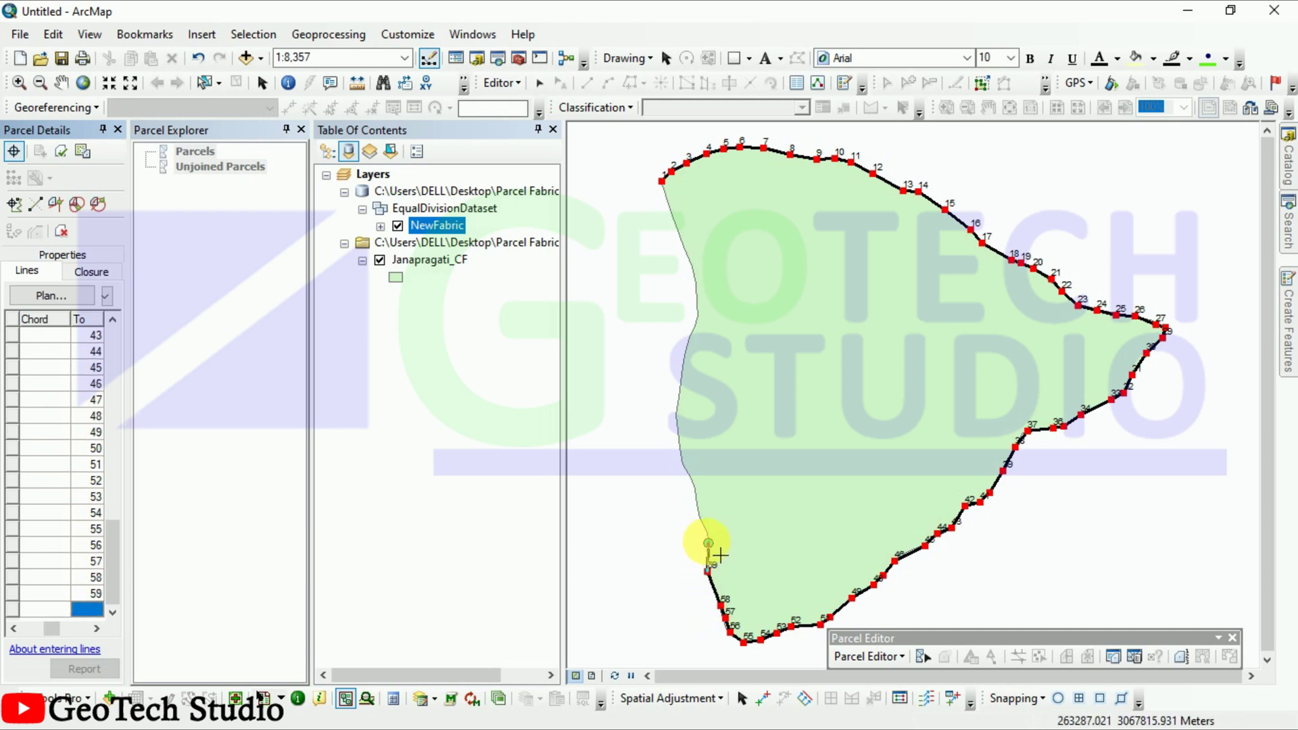
pyautogui.click(722, 545)
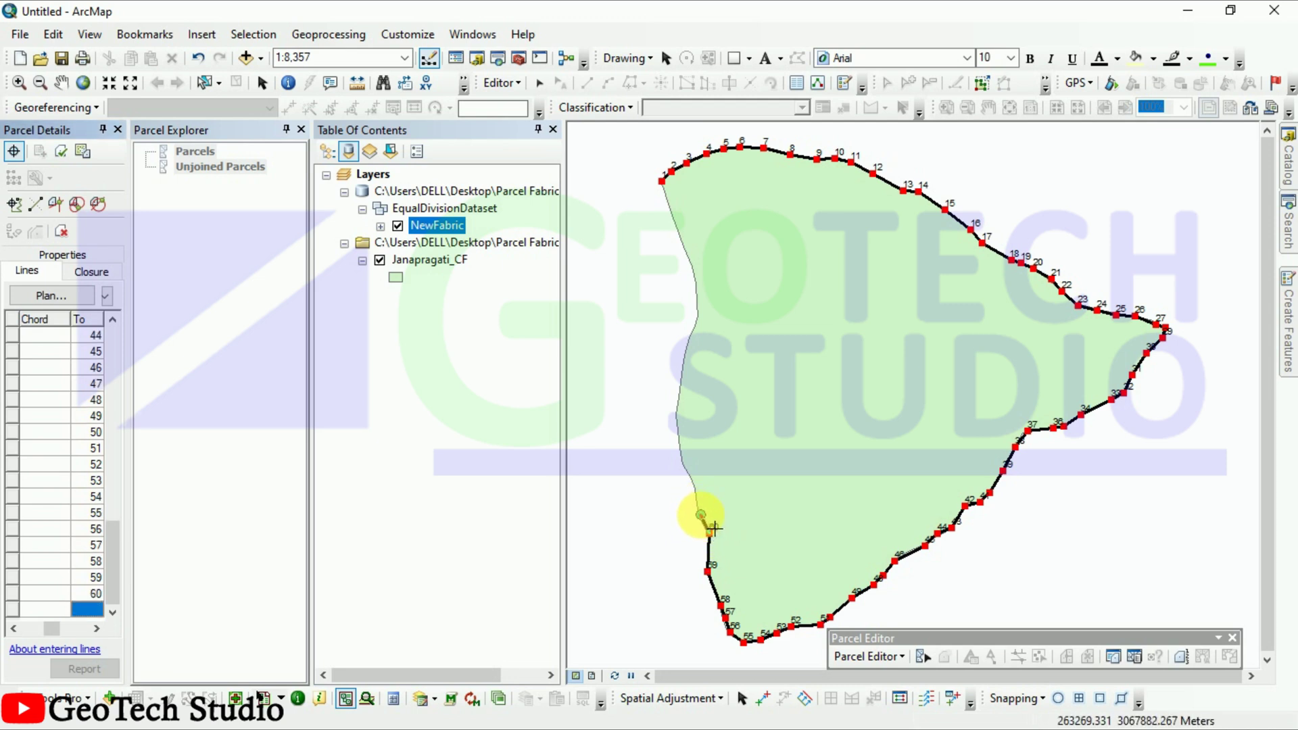
pyautogui.click(713, 528)
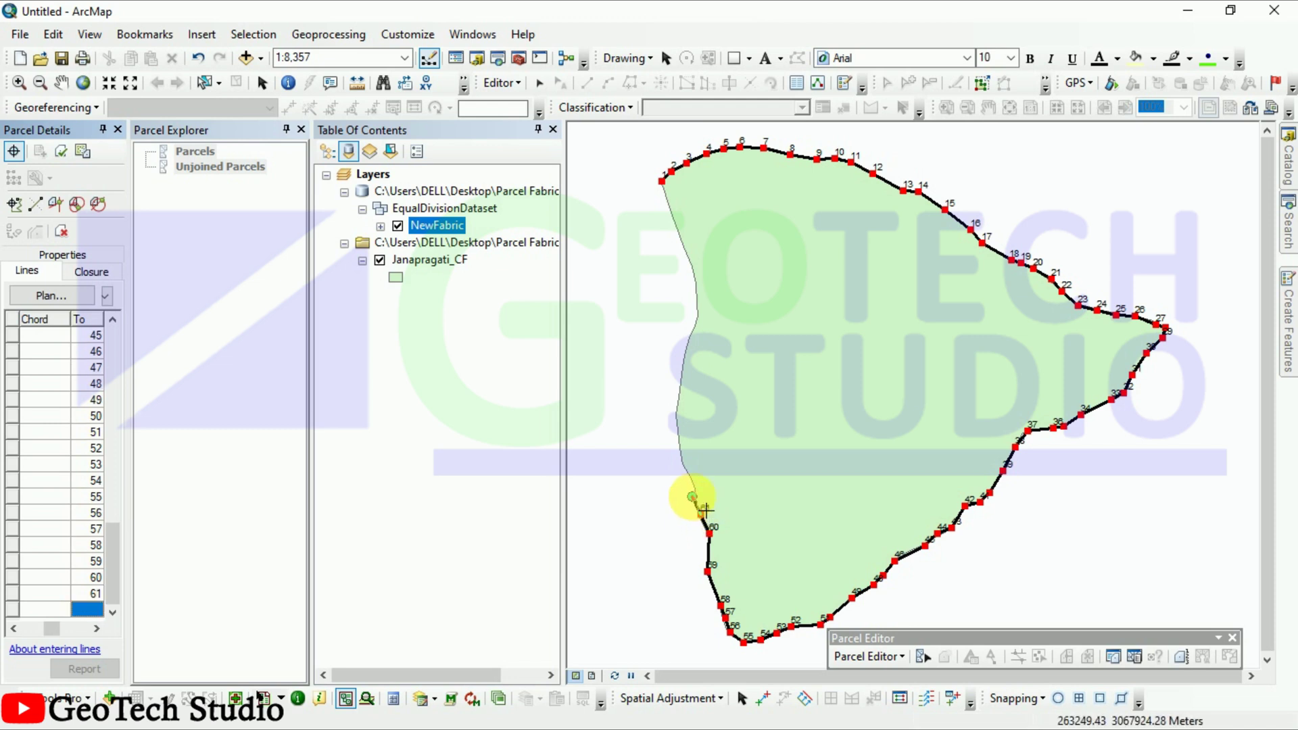
pyautogui.click(705, 511)
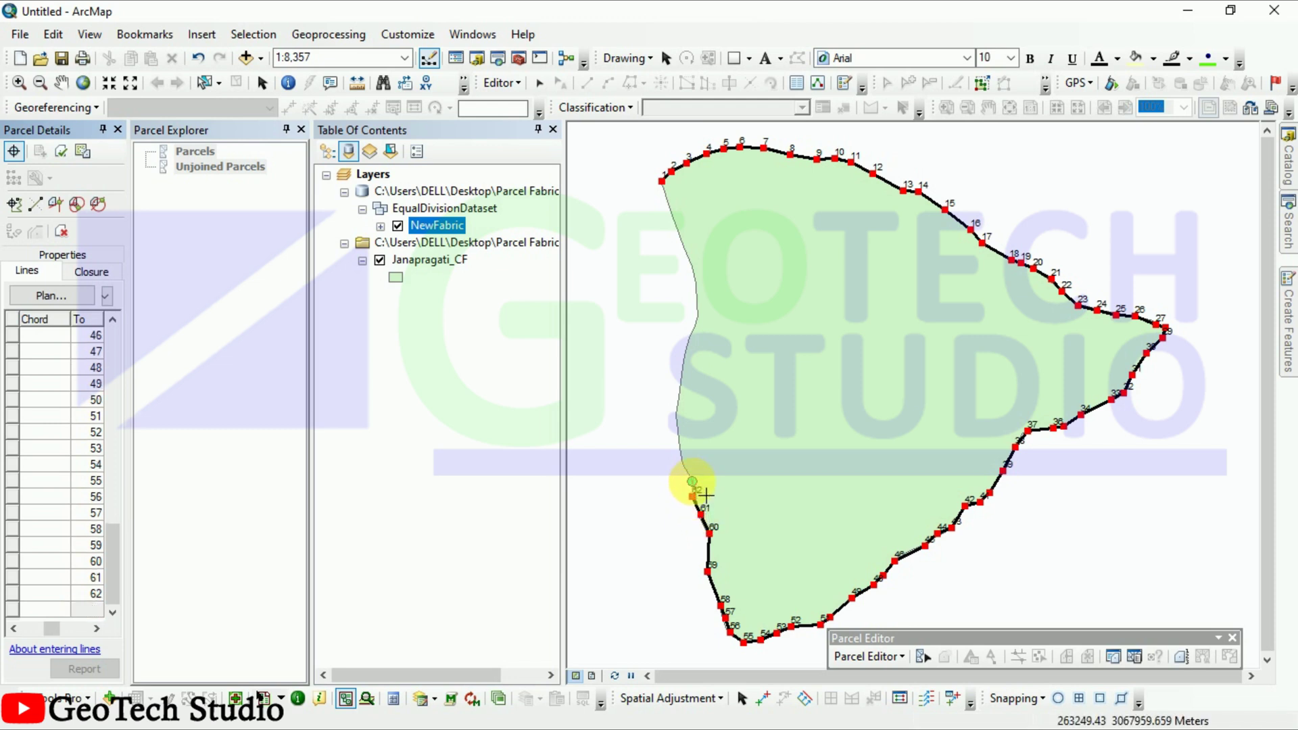
pyautogui.click(692, 476)
pyautogui.click(681, 452)
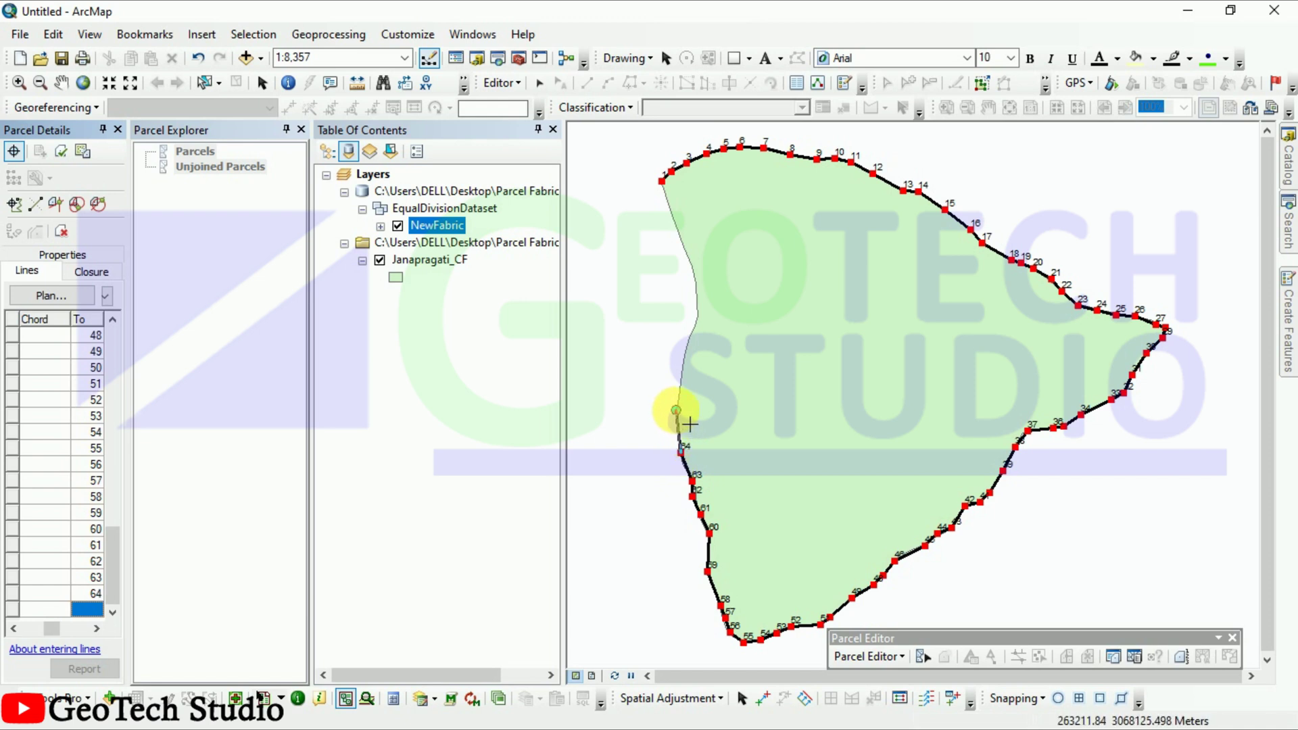
pyautogui.click(676, 410)
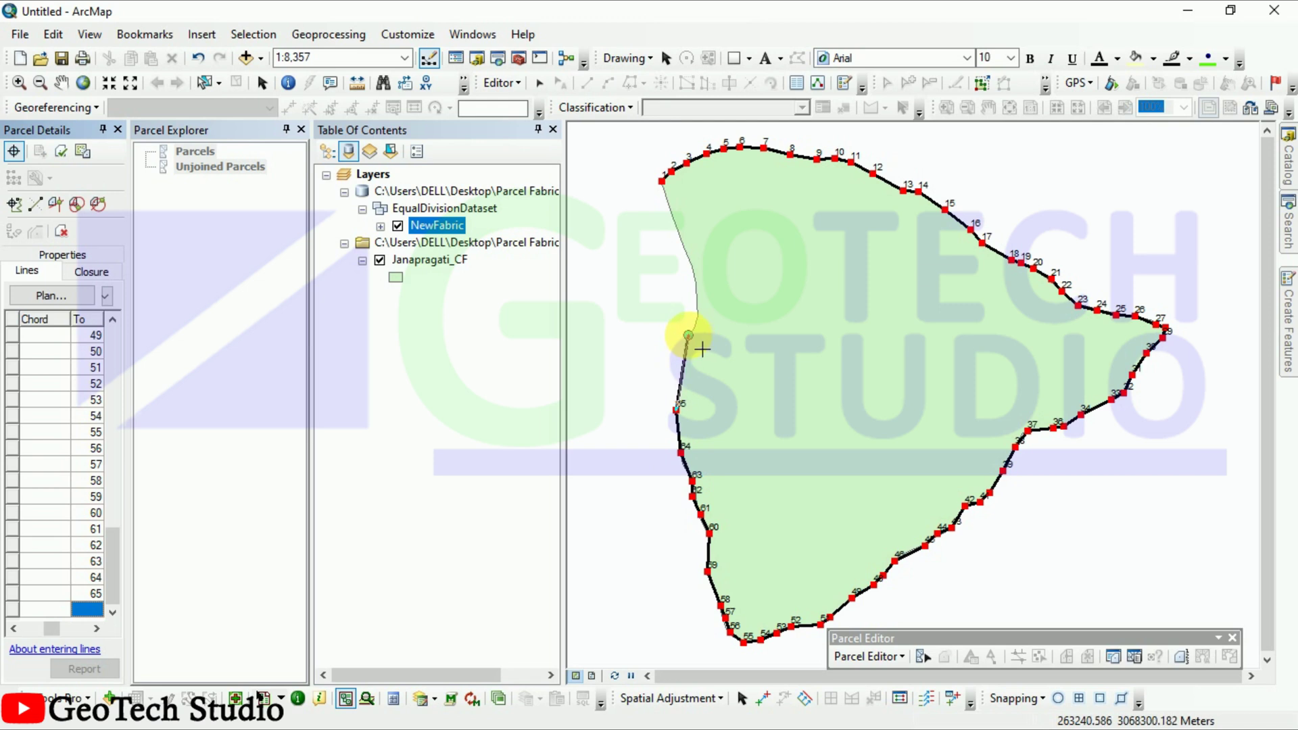
pyautogui.click(689, 335)
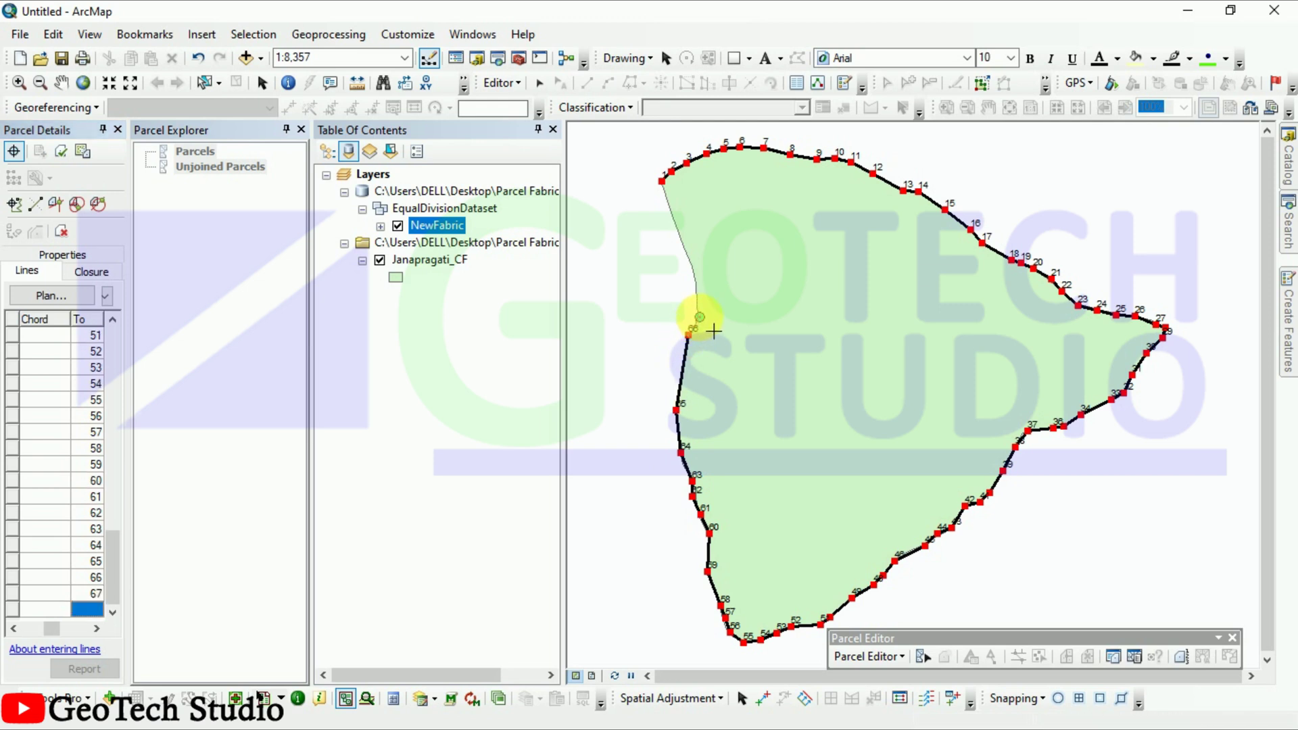
pyautogui.click(699, 314)
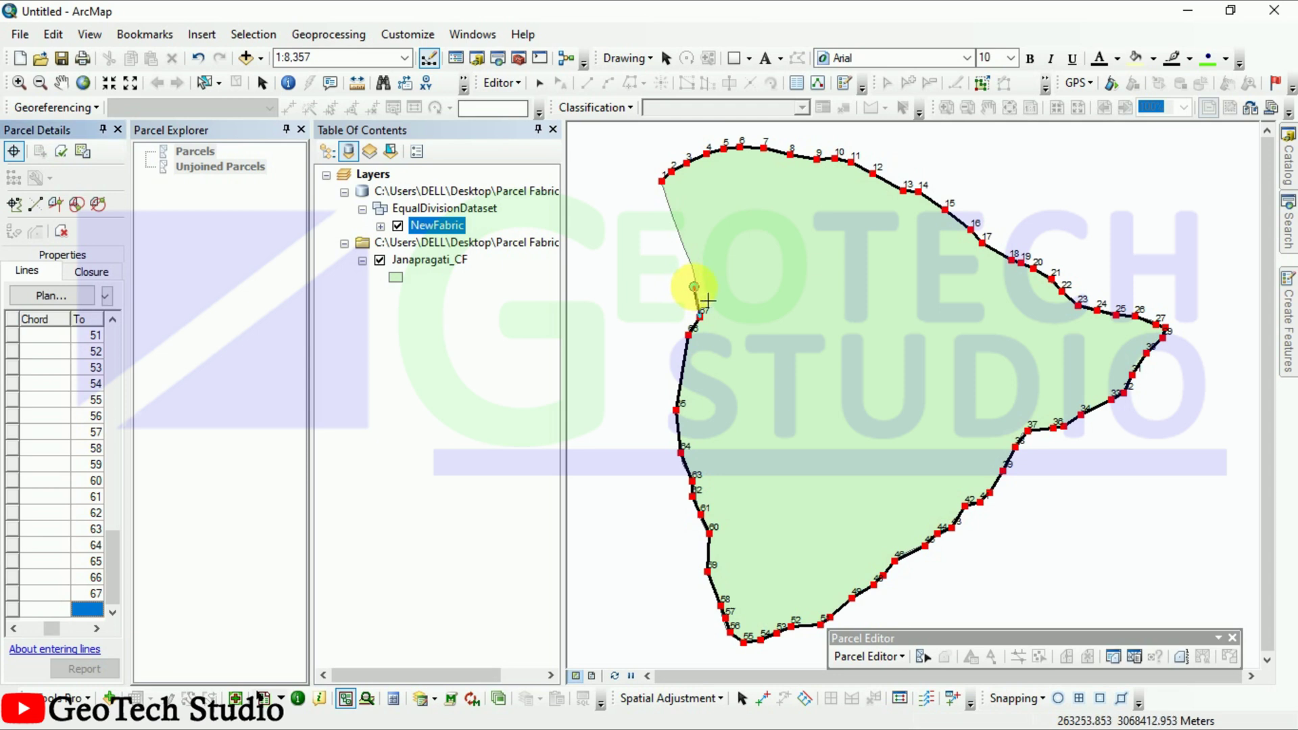
pyautogui.click(697, 287)
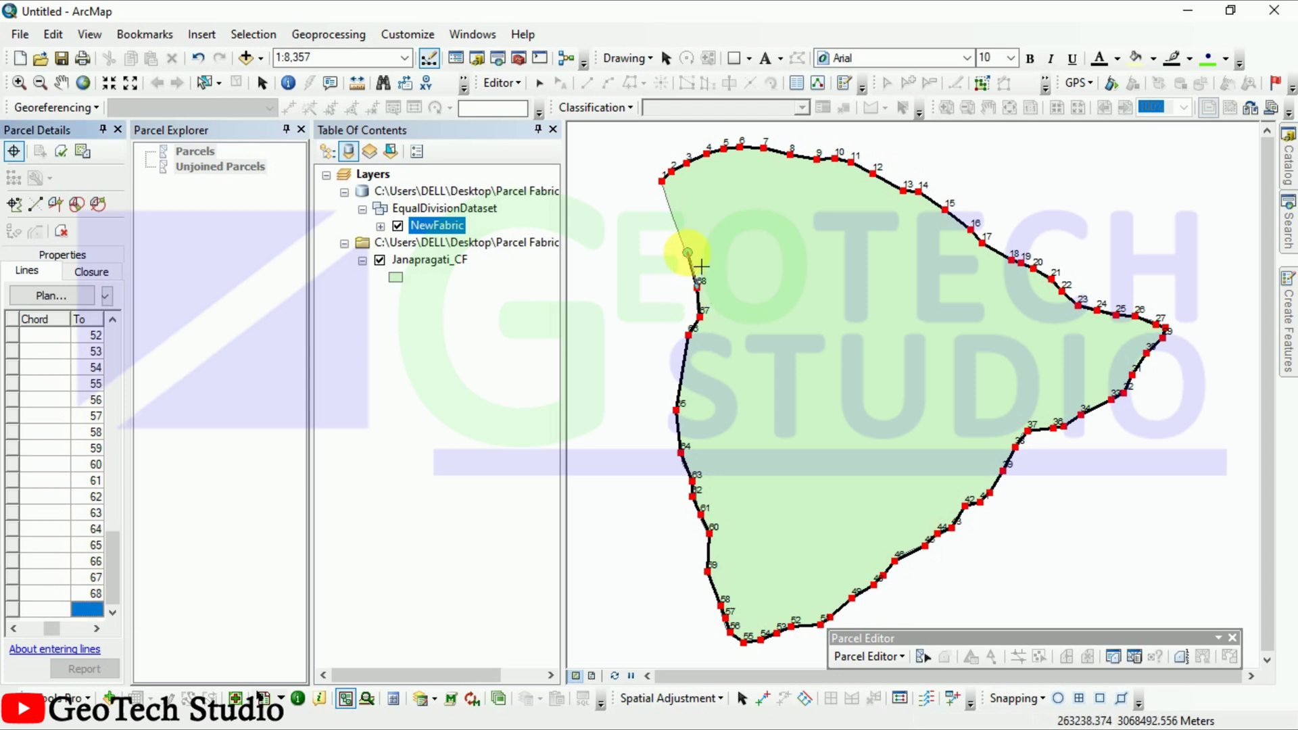
pyautogui.click(687, 251)
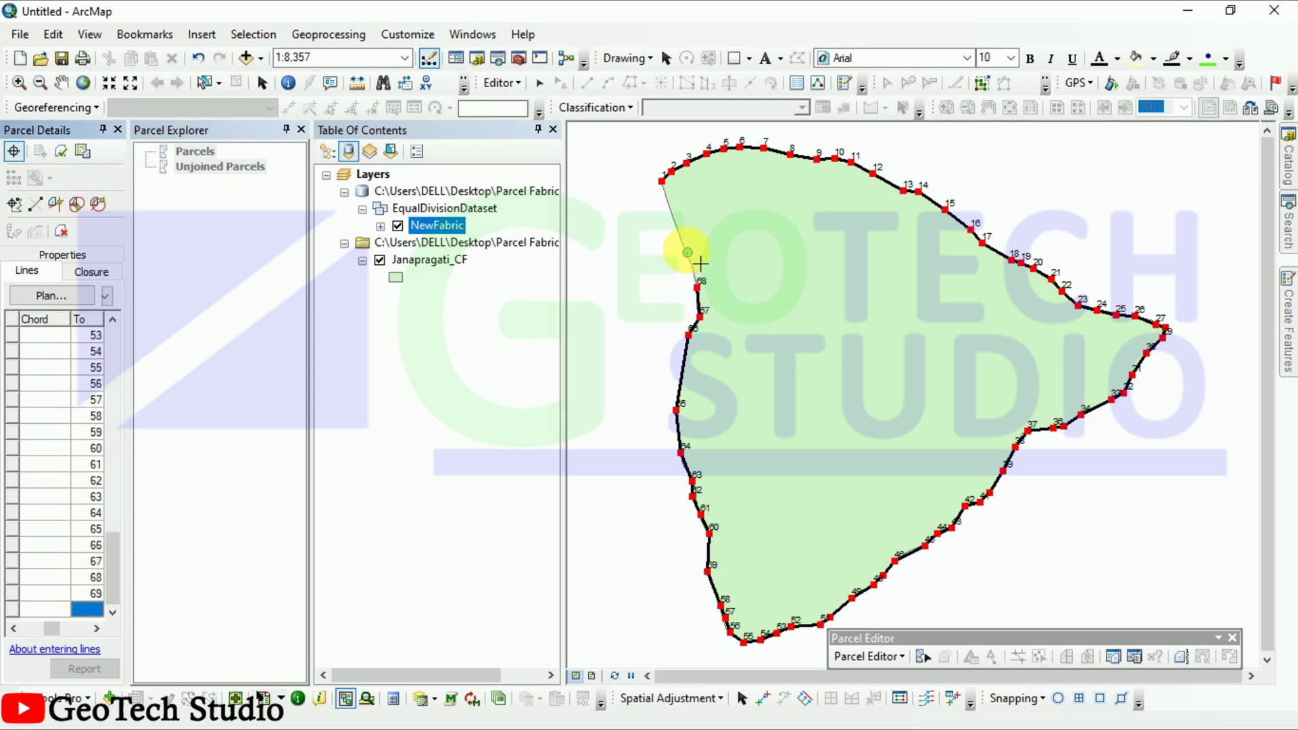
pyautogui.click(680, 201)
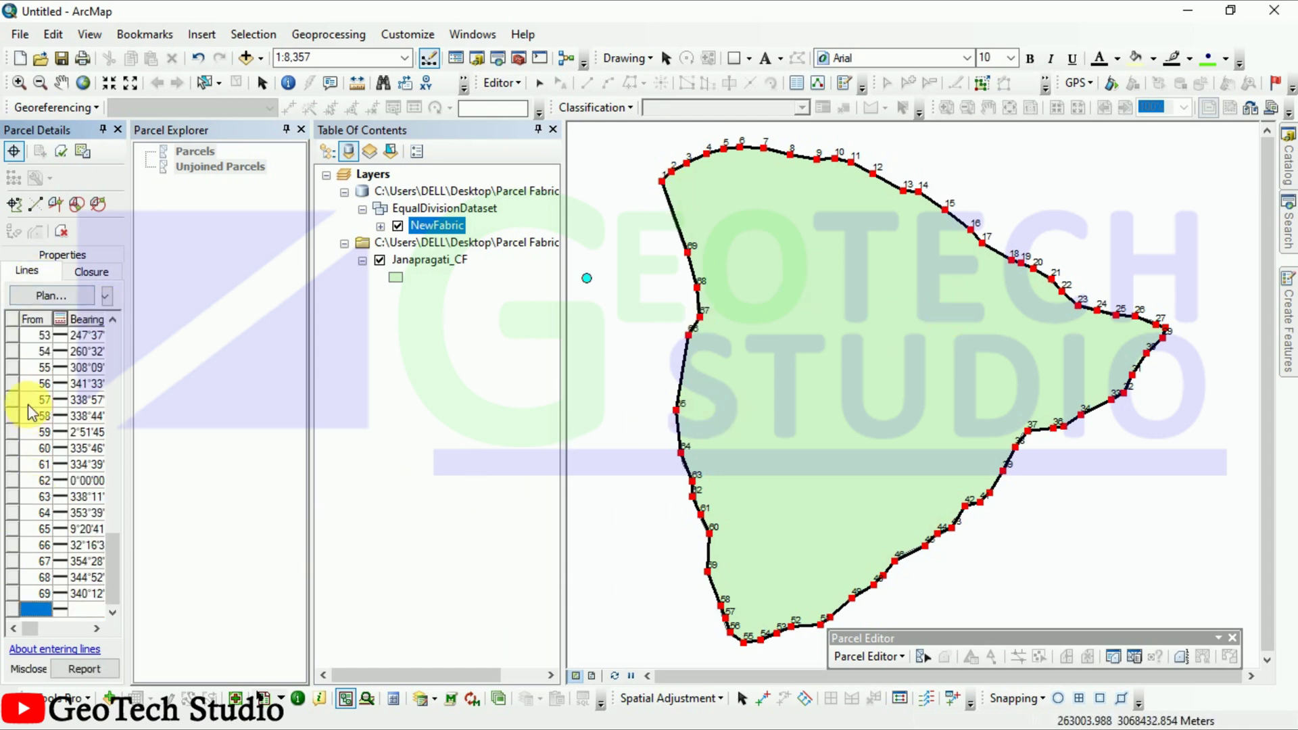
# Auto-hide the Table Of Contents and widen Parcel Details to show line distances.
pyautogui.moveTo(113, 588); pyautogui.dragTo(111, 410)
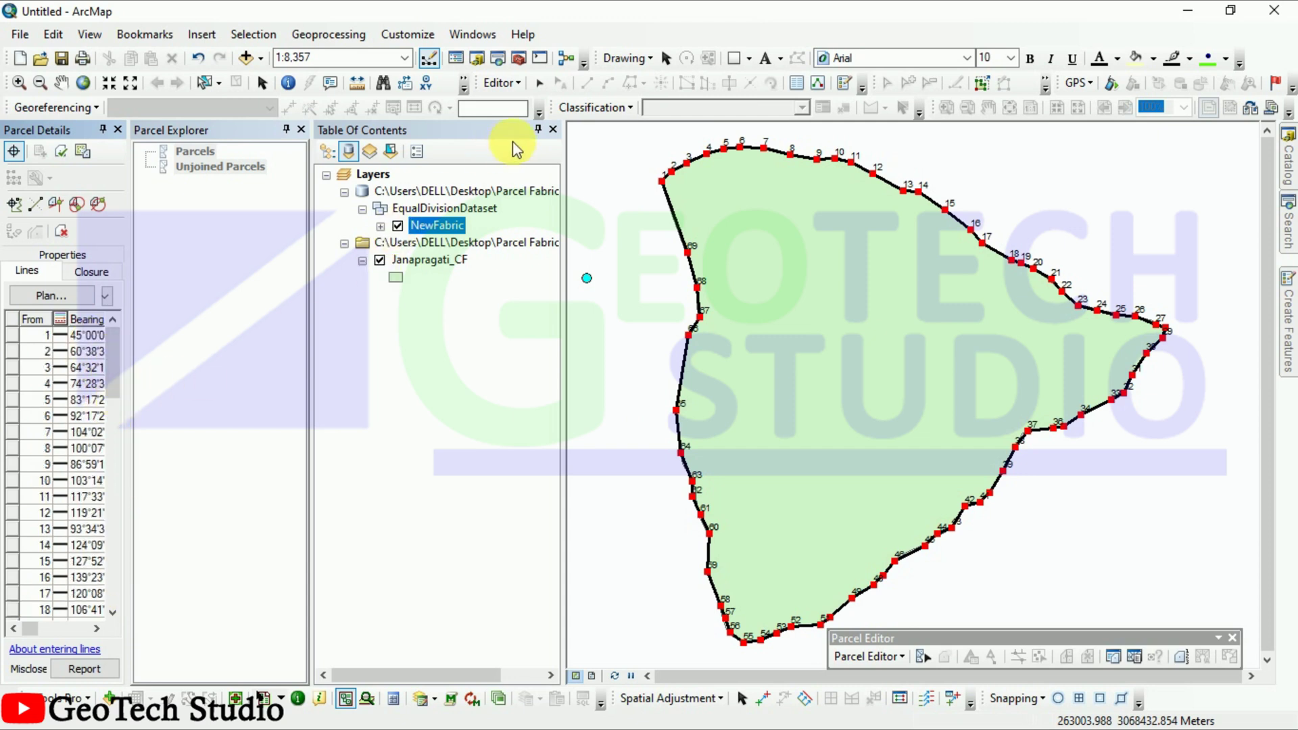
pyautogui.click(538, 131)
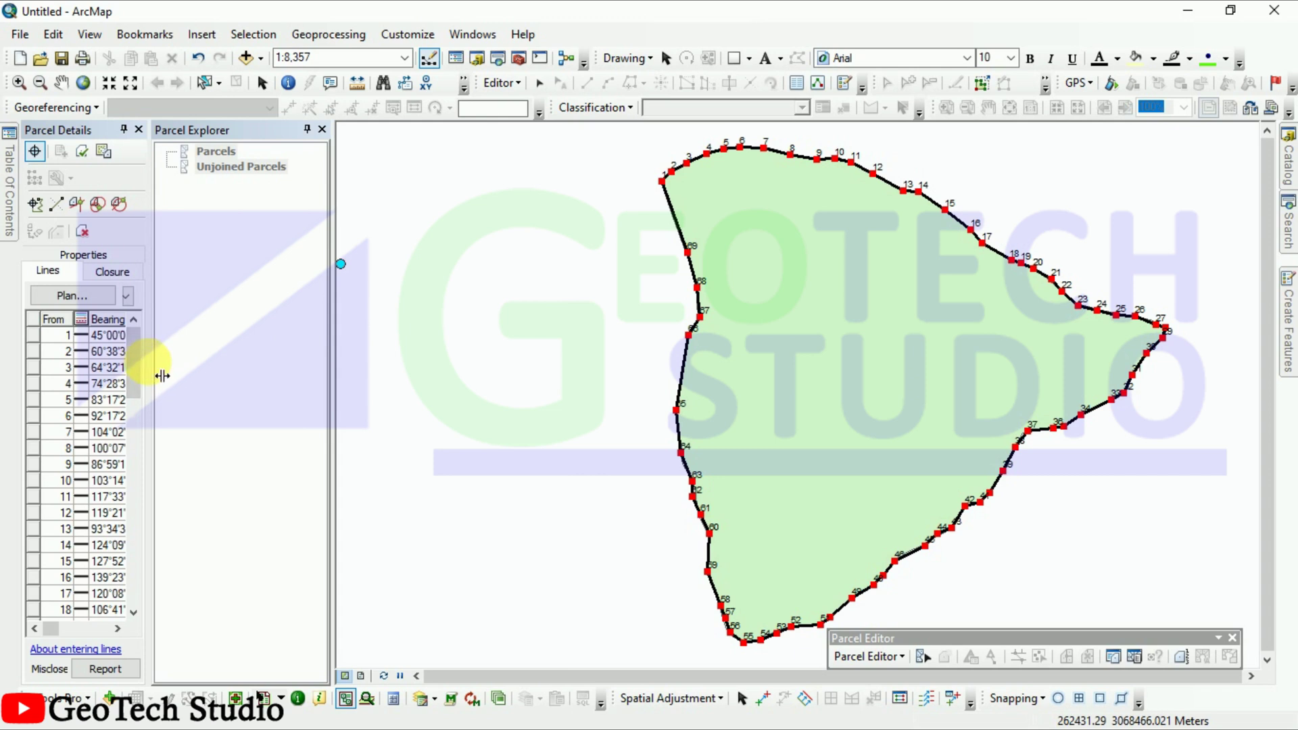
pyautogui.moveTo(163, 376); pyautogui.dragTo(594, 385)
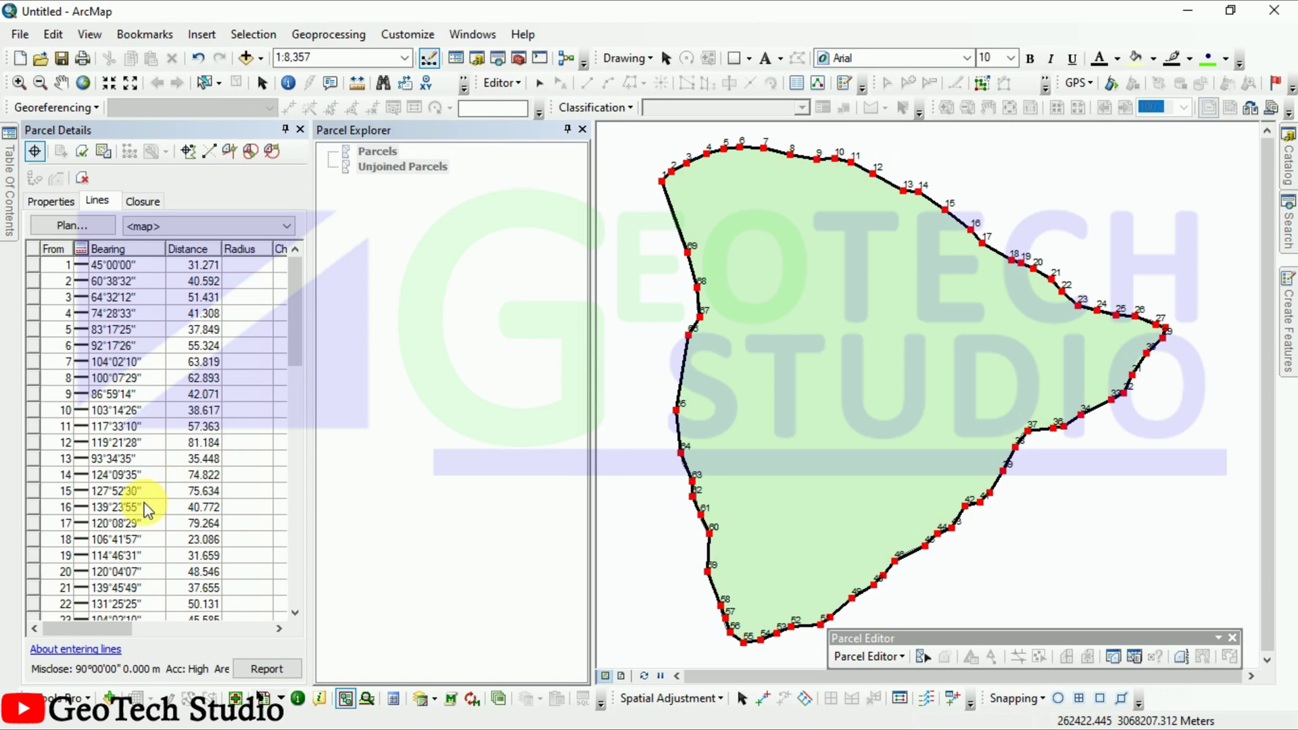
# Select boundary lines 1 through 69 in the Lines grid.
pyautogui.click(36, 265)
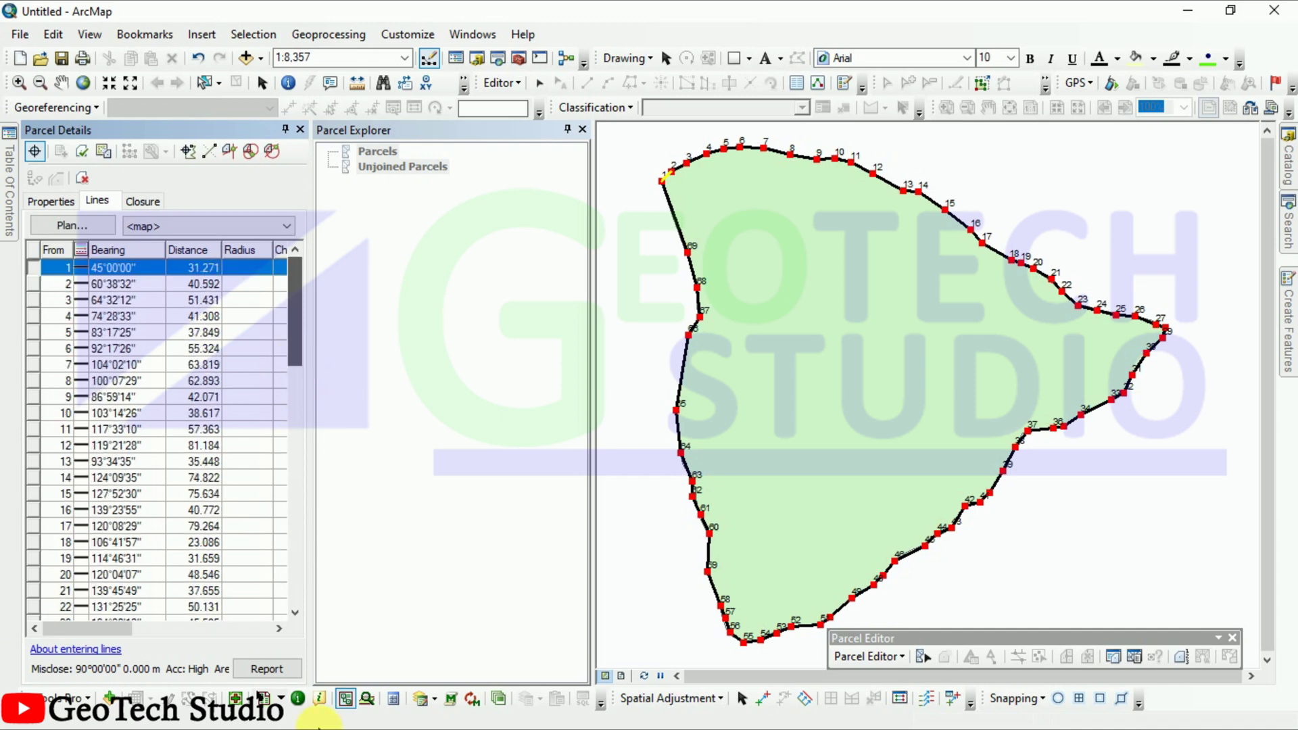
pyautogui.moveTo(297, 347); pyautogui.dragTo(316, 616)
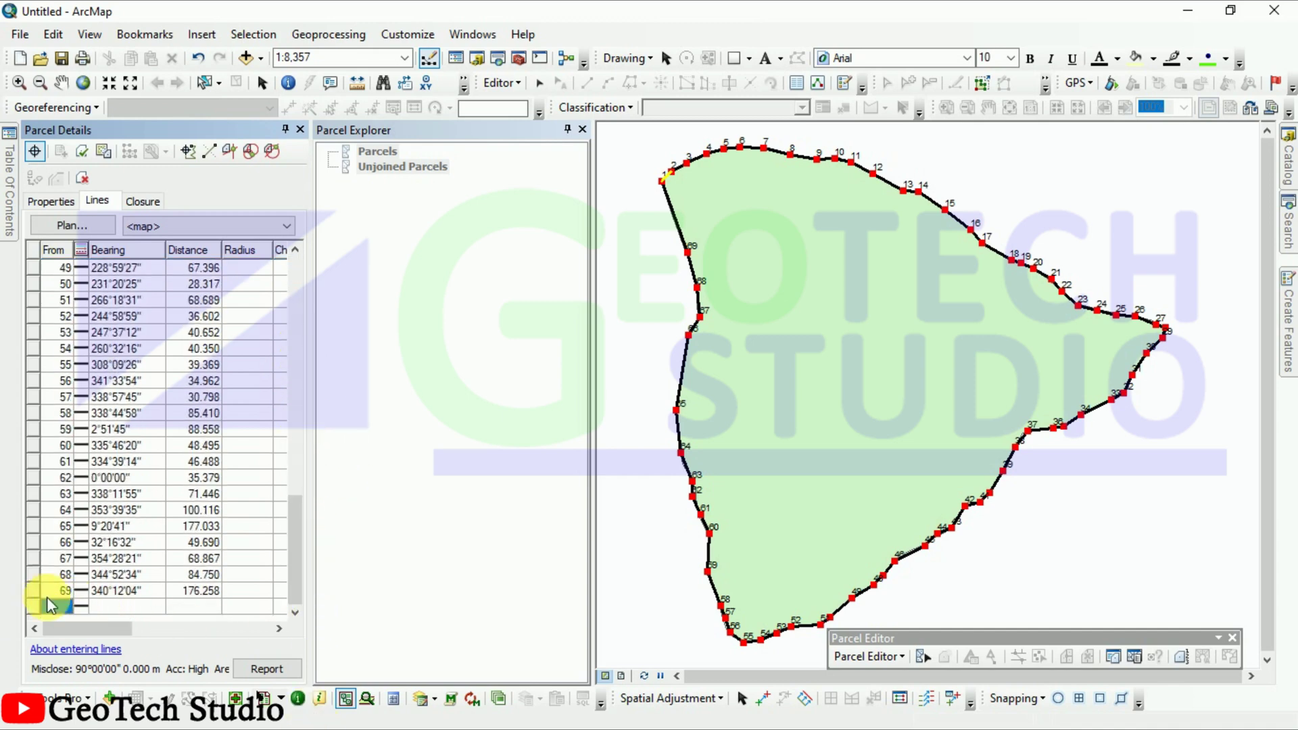
pyautogui.keyDown('shift'); pyautogui.click(47, 595); pyautogui.keyUp('shift')
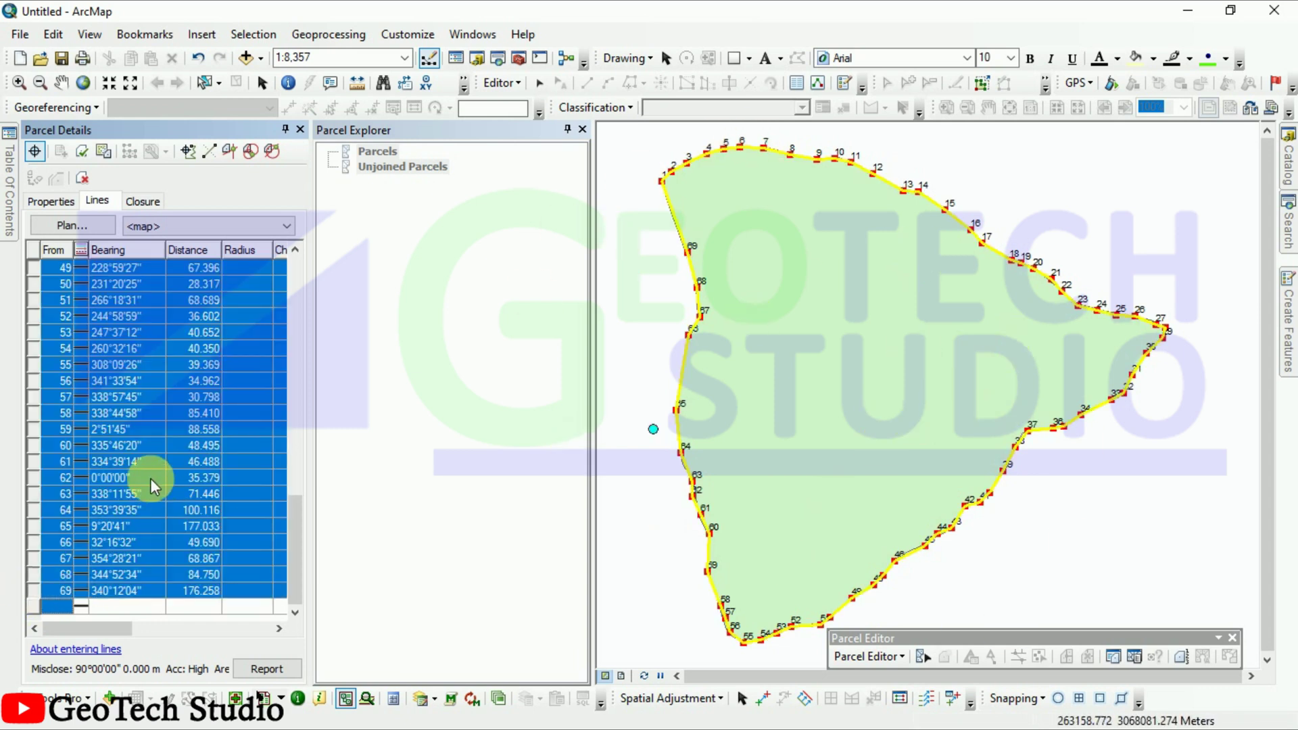
# Keep and join the traced boundary, then select parcel 1 in Parcel Explorer.
pyautogui.click(101, 150)
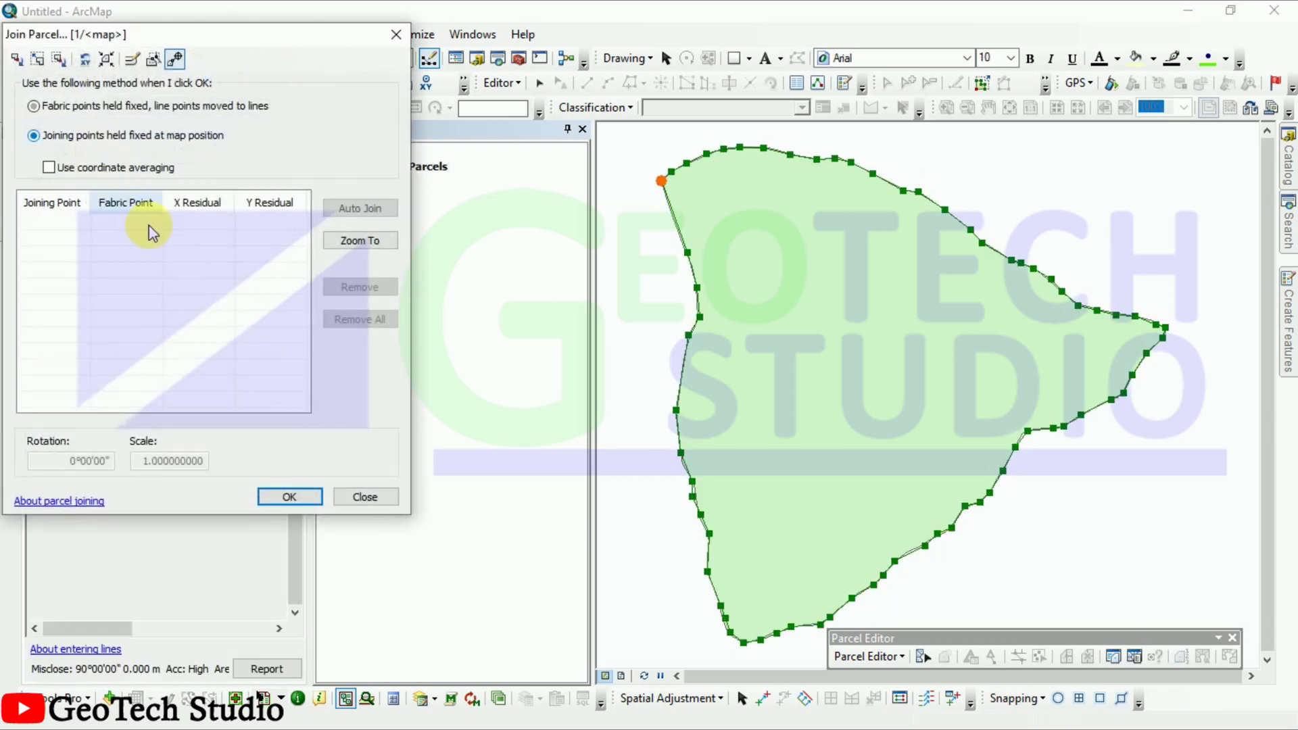
pyautogui.click(291, 497)
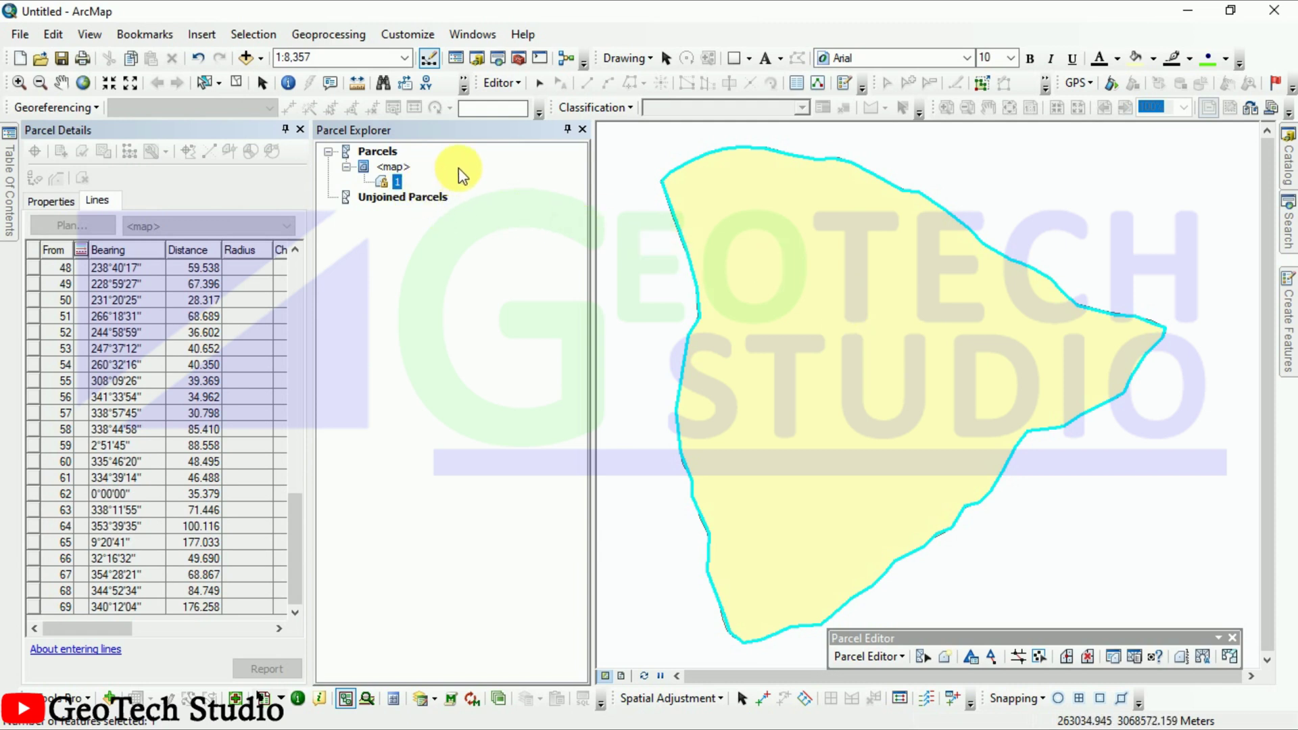
pyautogui.click(384, 178)
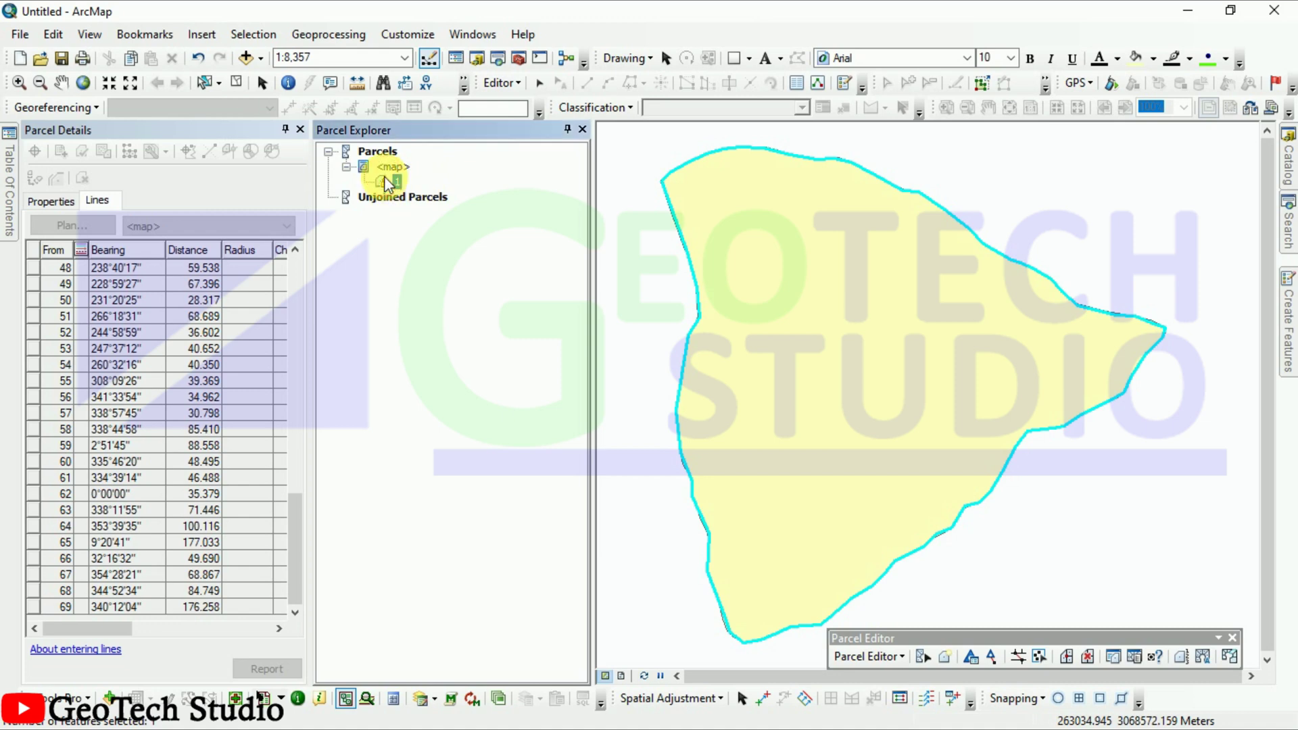
# Divide parcel 1 by proportional area into 8 parts, starting from the West.
pyautogui.rightClick(384, 177)
pyautogui.click(409, 298)
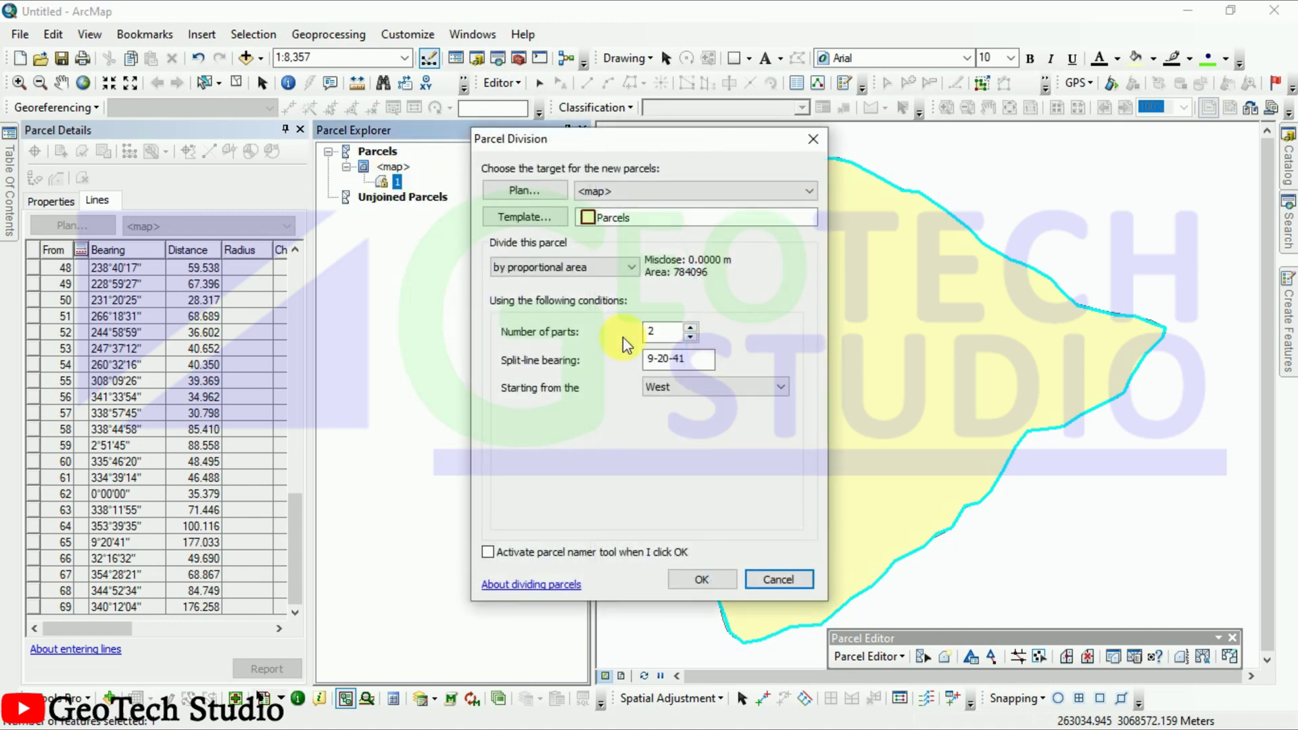
pyautogui.click(698, 386)
pyautogui.click(696, 387)
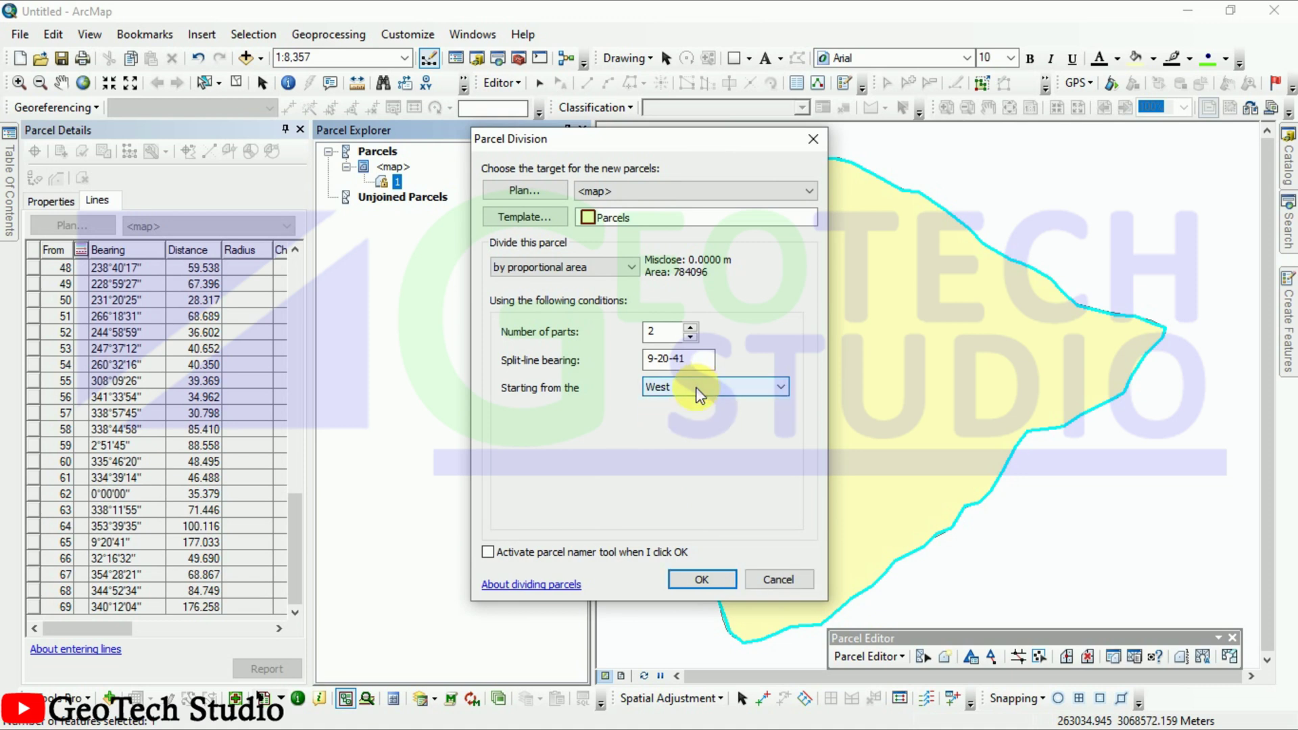
pyautogui.click(691, 330)
pyautogui.click(691, 330)
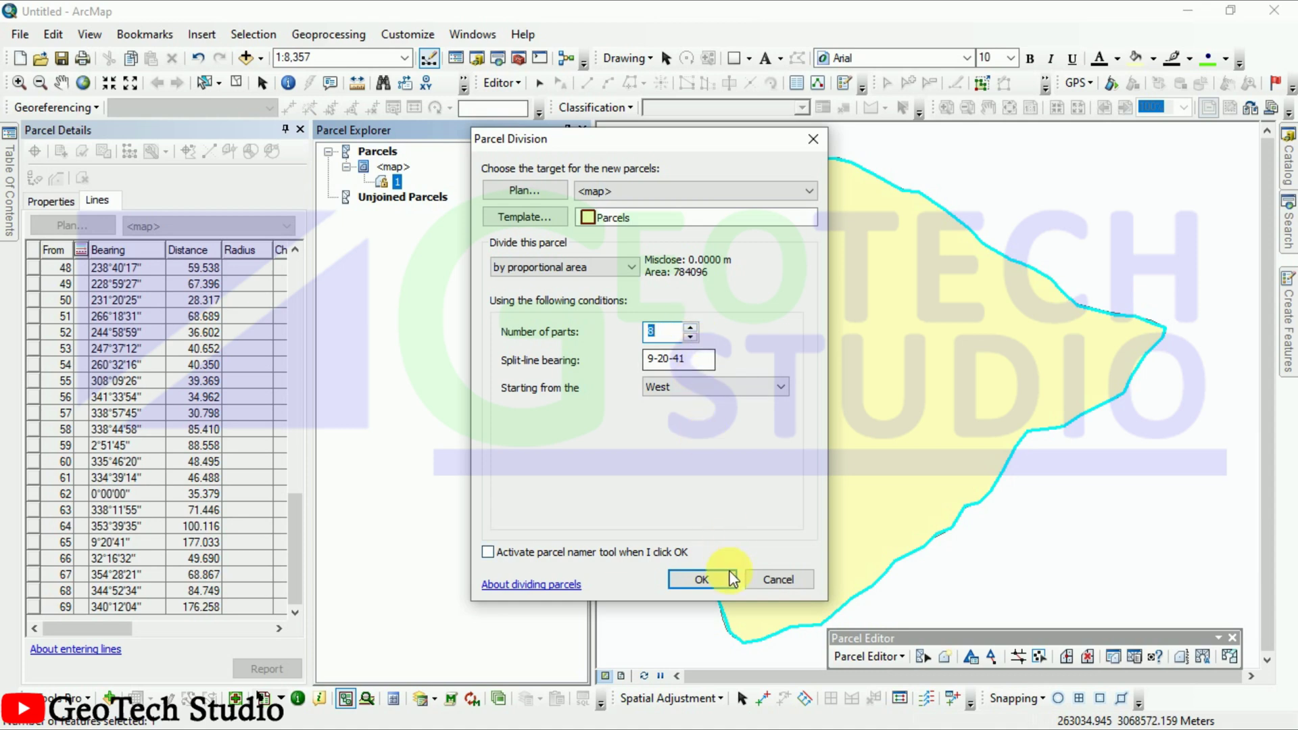
pyautogui.click(702, 579)
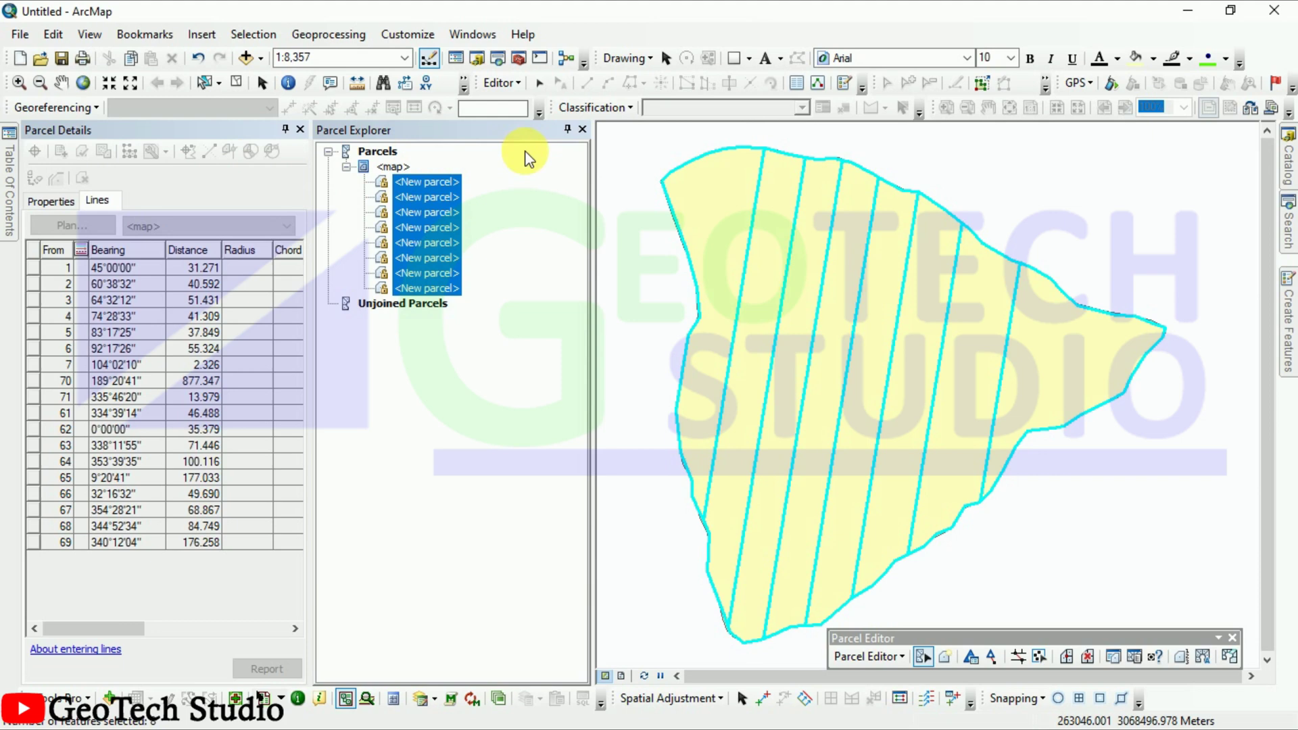
# Pin the layer list and auto-hide the Parcel Details and Parcel Explorer panes.
pyautogui.click(9, 203)
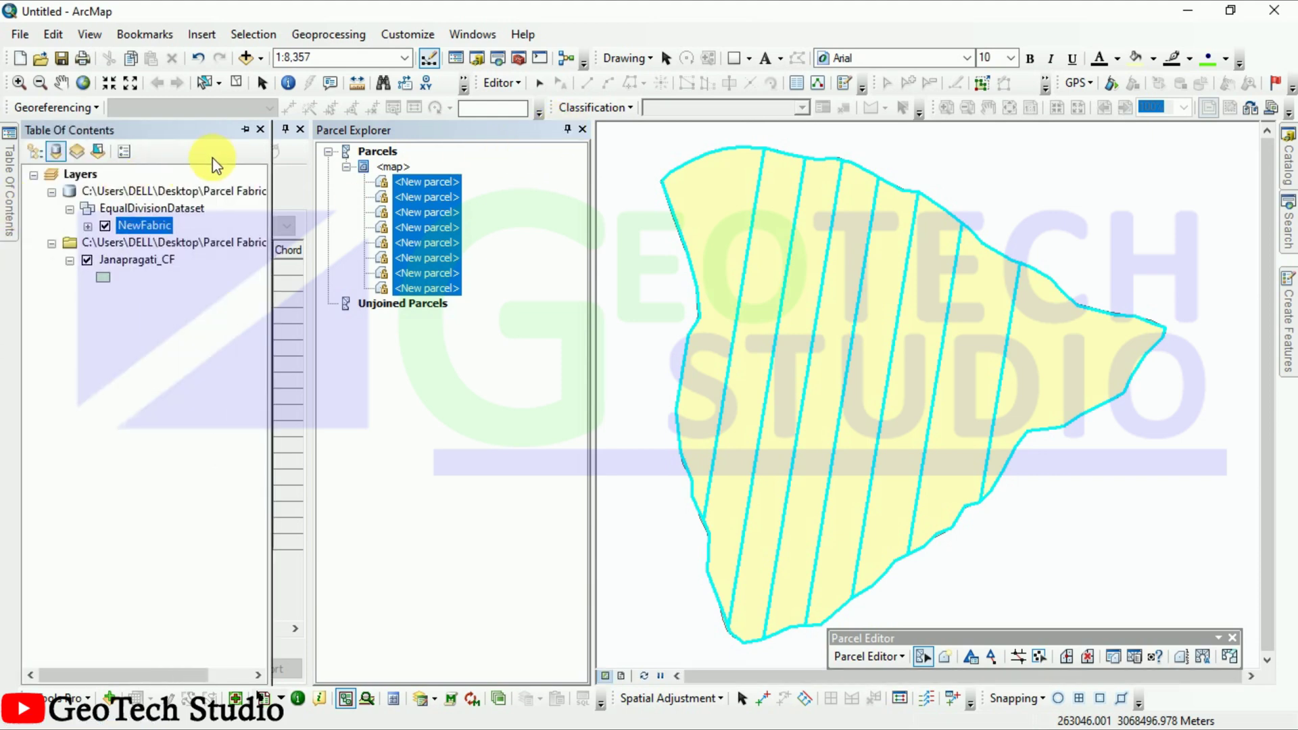
pyautogui.click(247, 130)
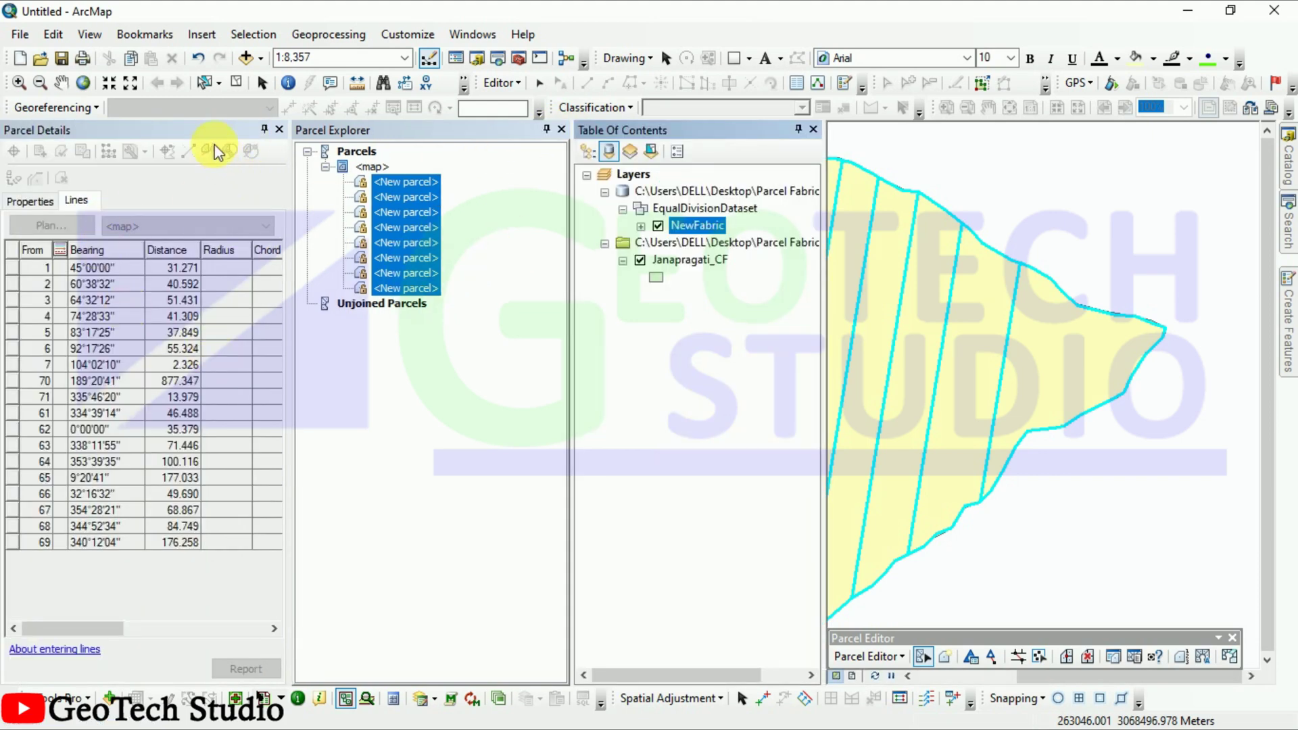
pyautogui.click(262, 129)
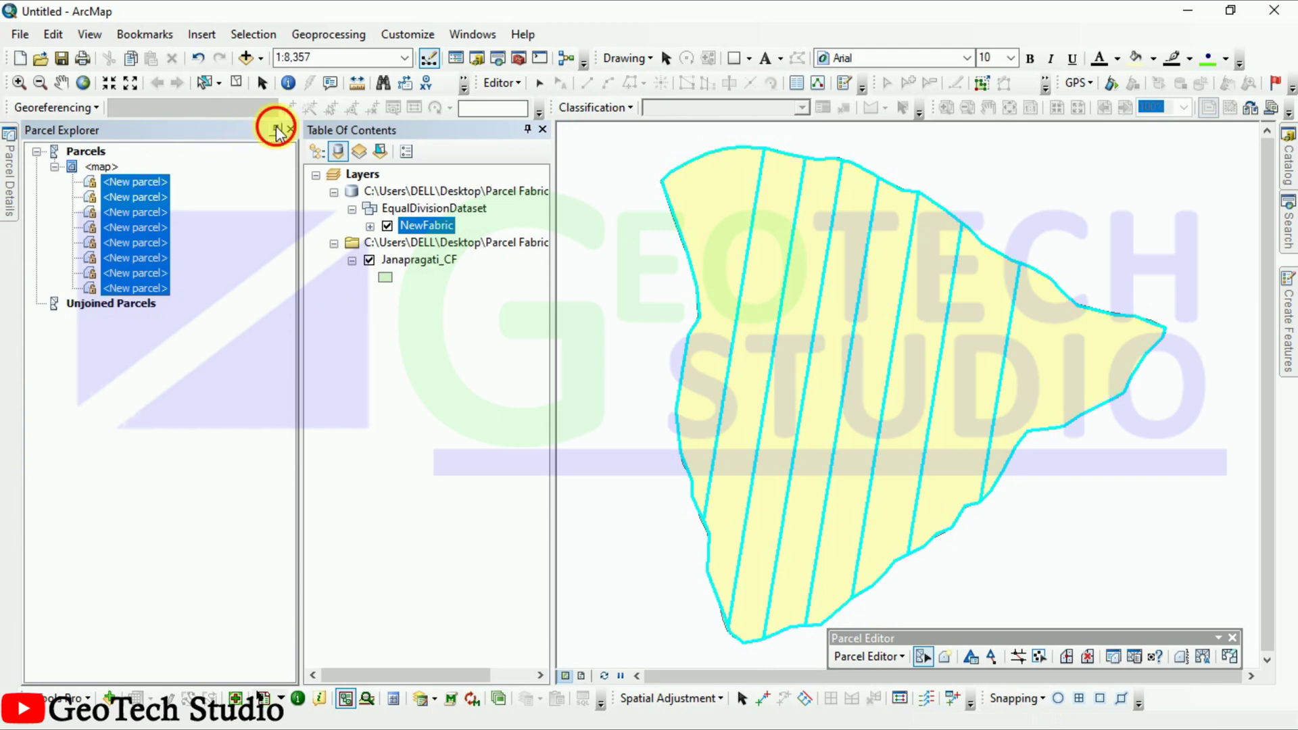
pyautogui.click(276, 129)
# Expand NewFabric and open the Parcels layer's attribute table.
pyautogui.click(88, 227)
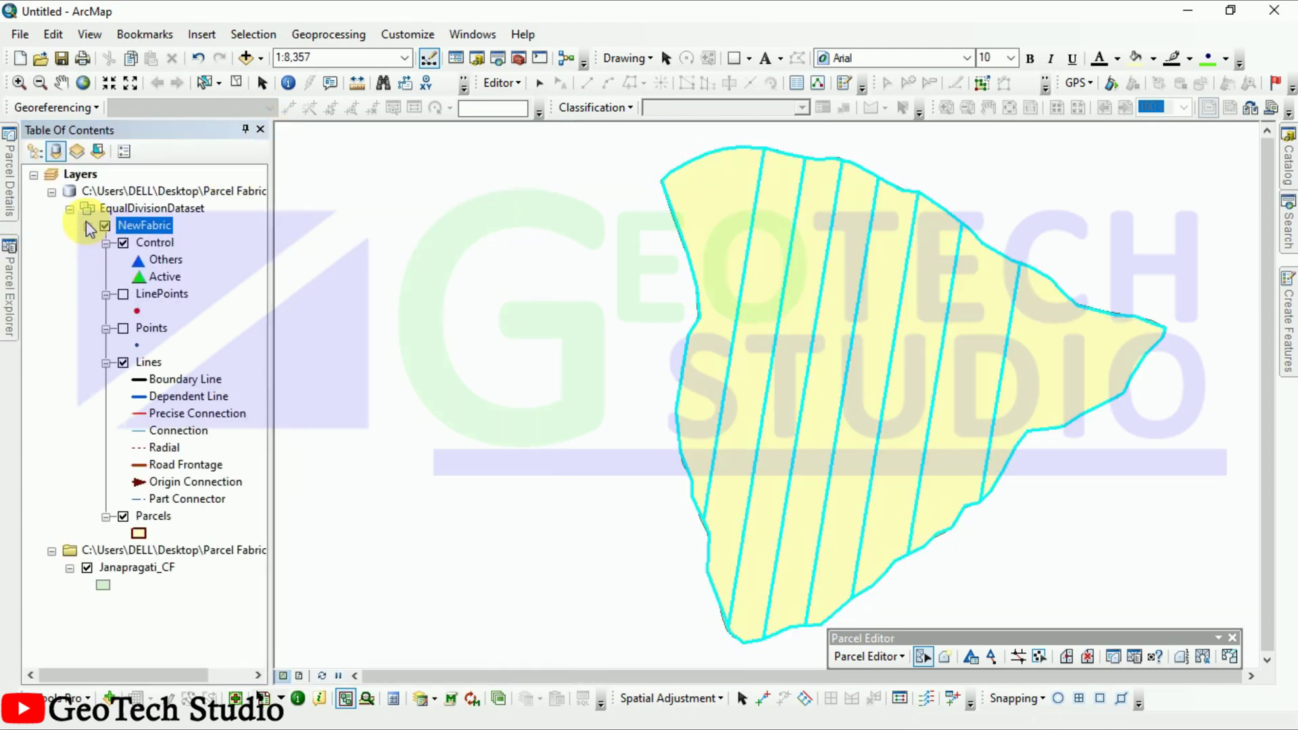
pyautogui.rightClick(155, 516)
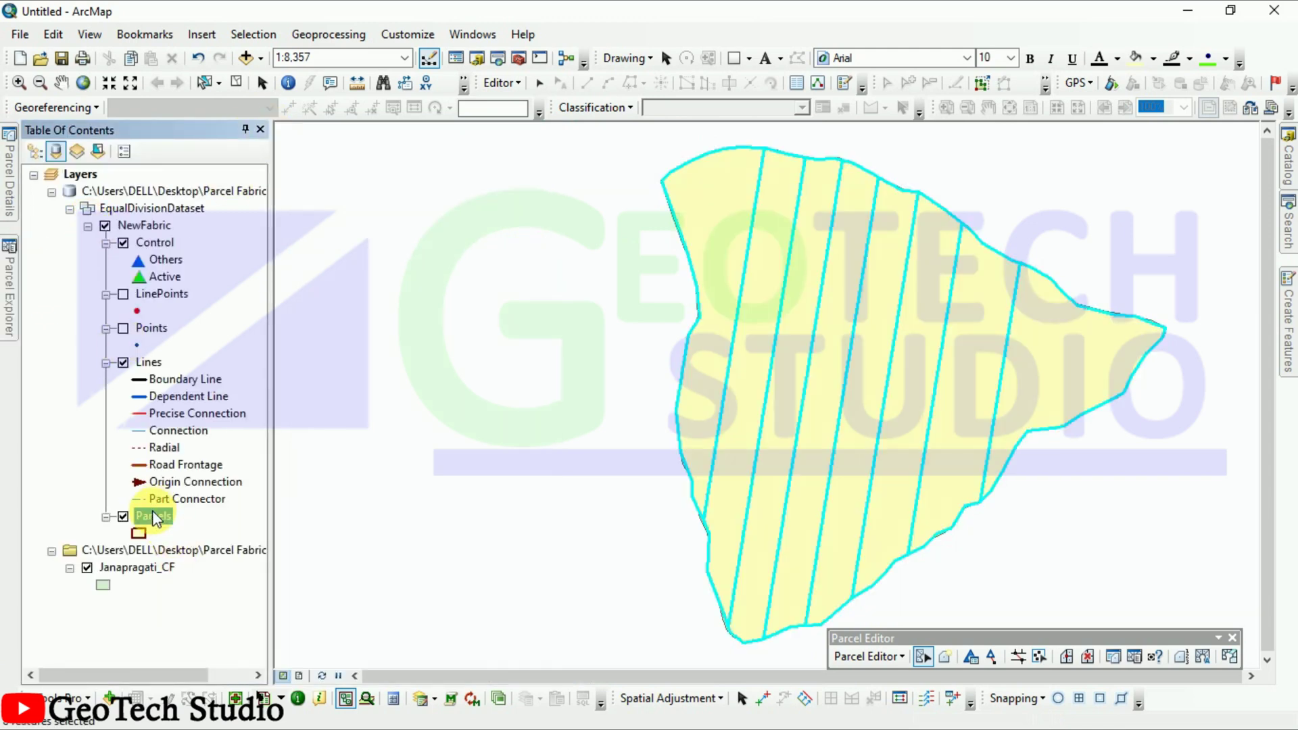
pyautogui.click(246, 128)
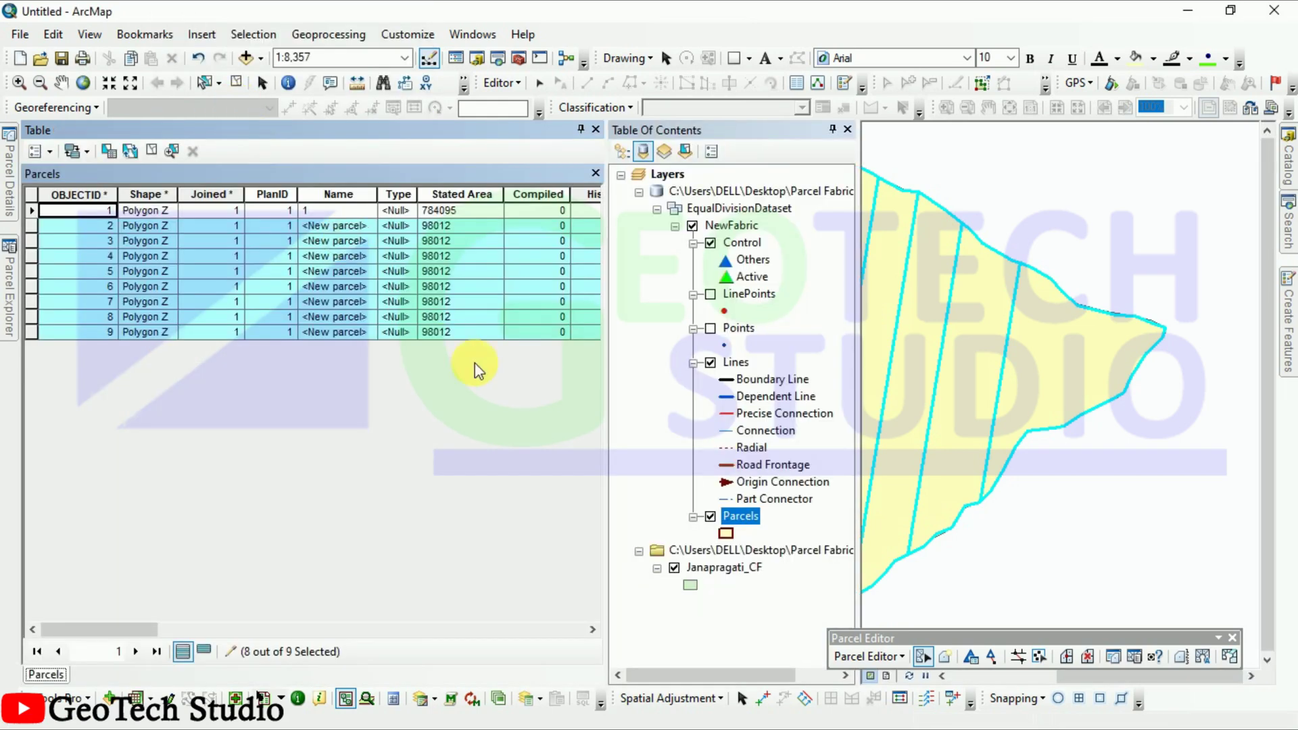
pyautogui.click(9, 270)
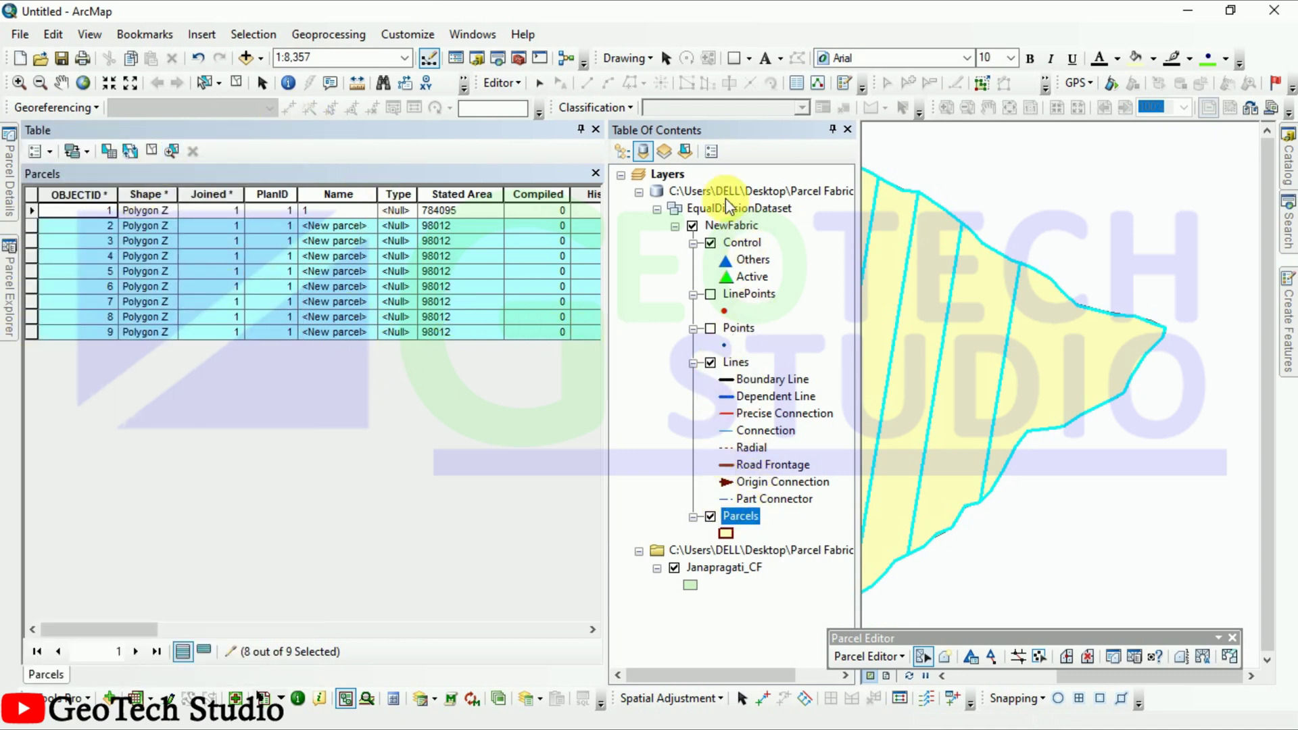
# Save the parcel edits, then export the Parcels layer with the output renamed to DigitizeMethod.shp.
pyautogui.click(501, 82)
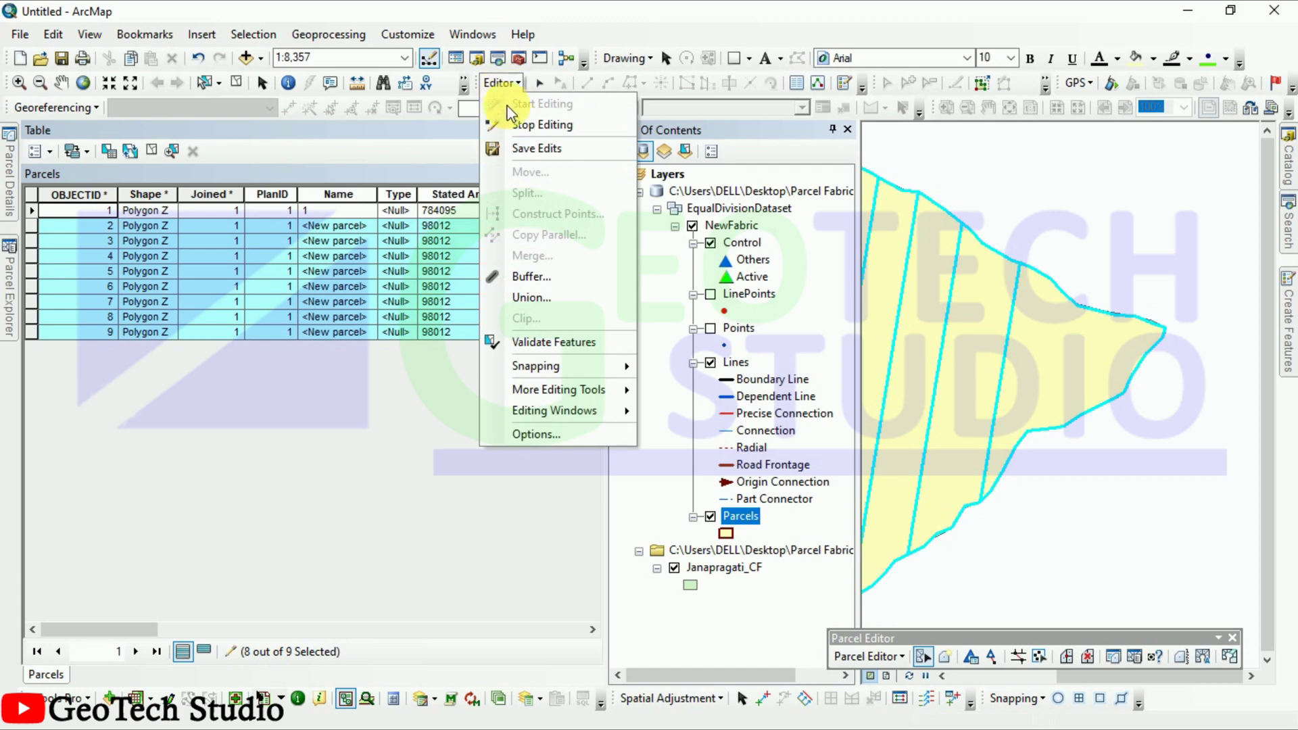
pyautogui.click(531, 149)
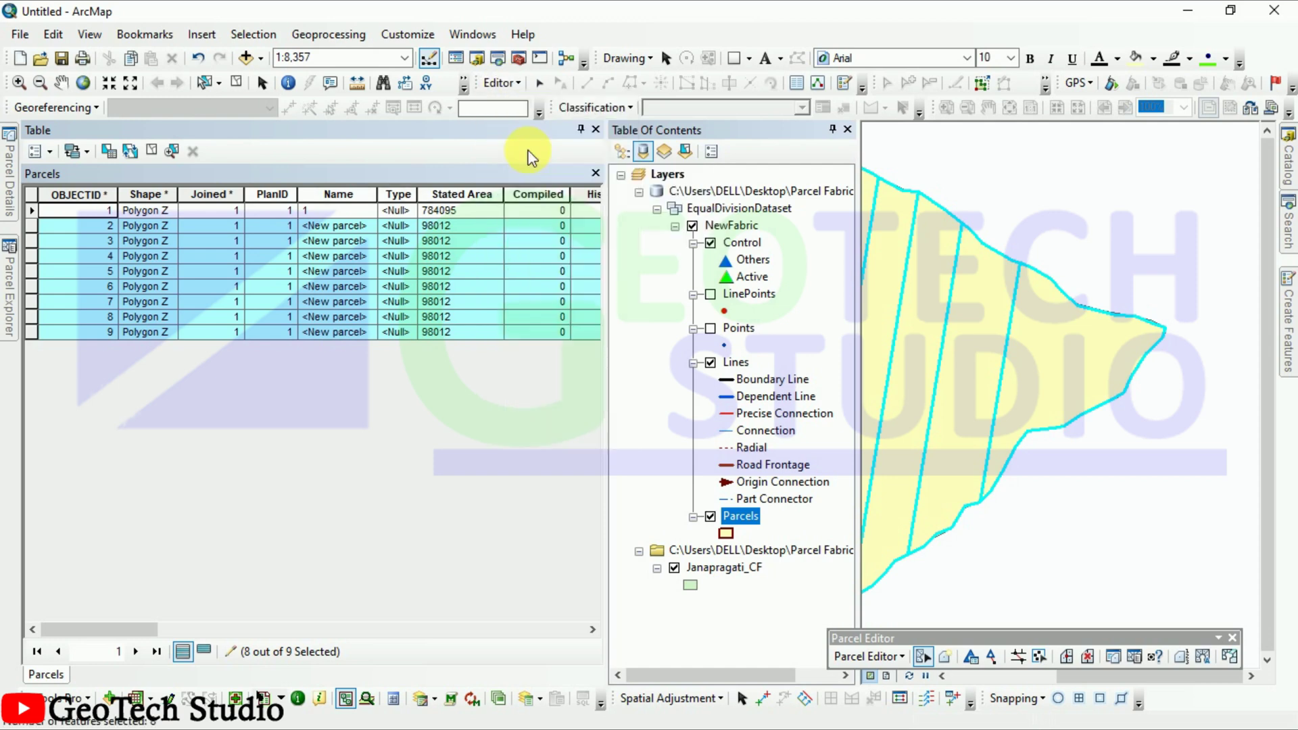
pyautogui.rightClick(740, 517)
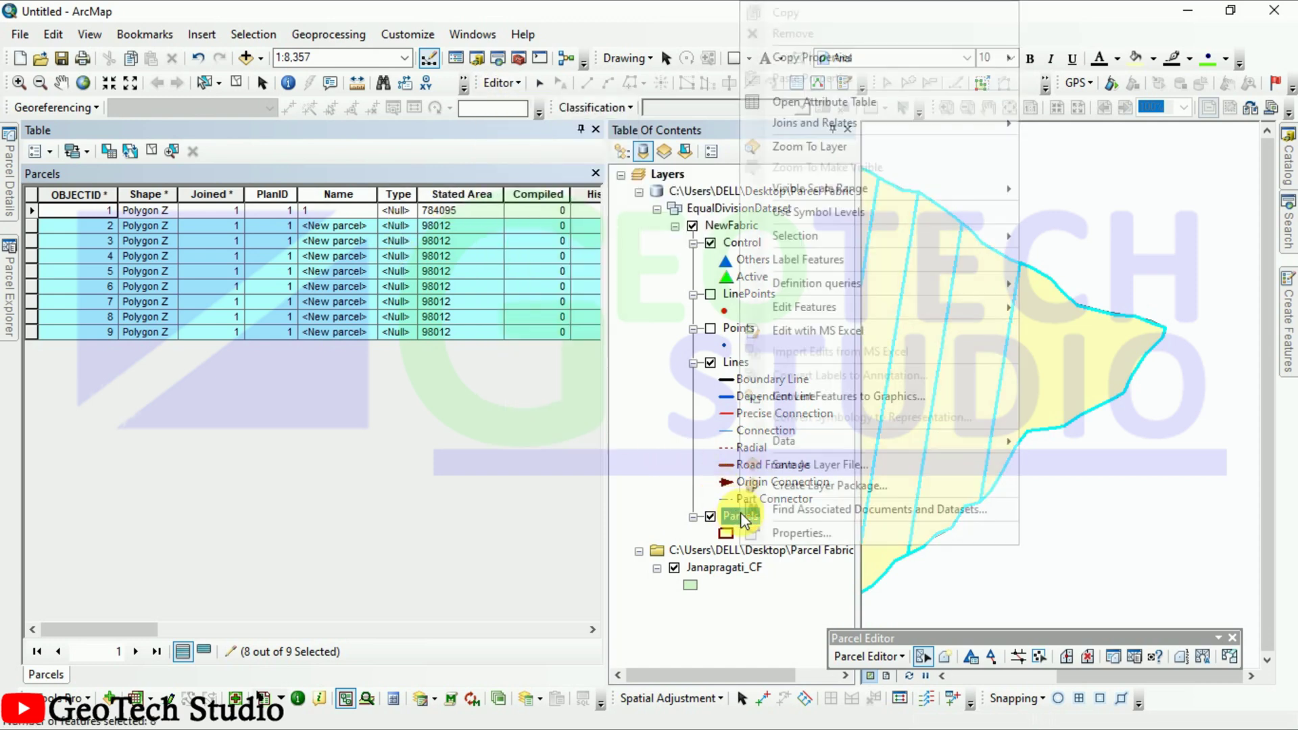
pyautogui.moveTo(1007, 451)
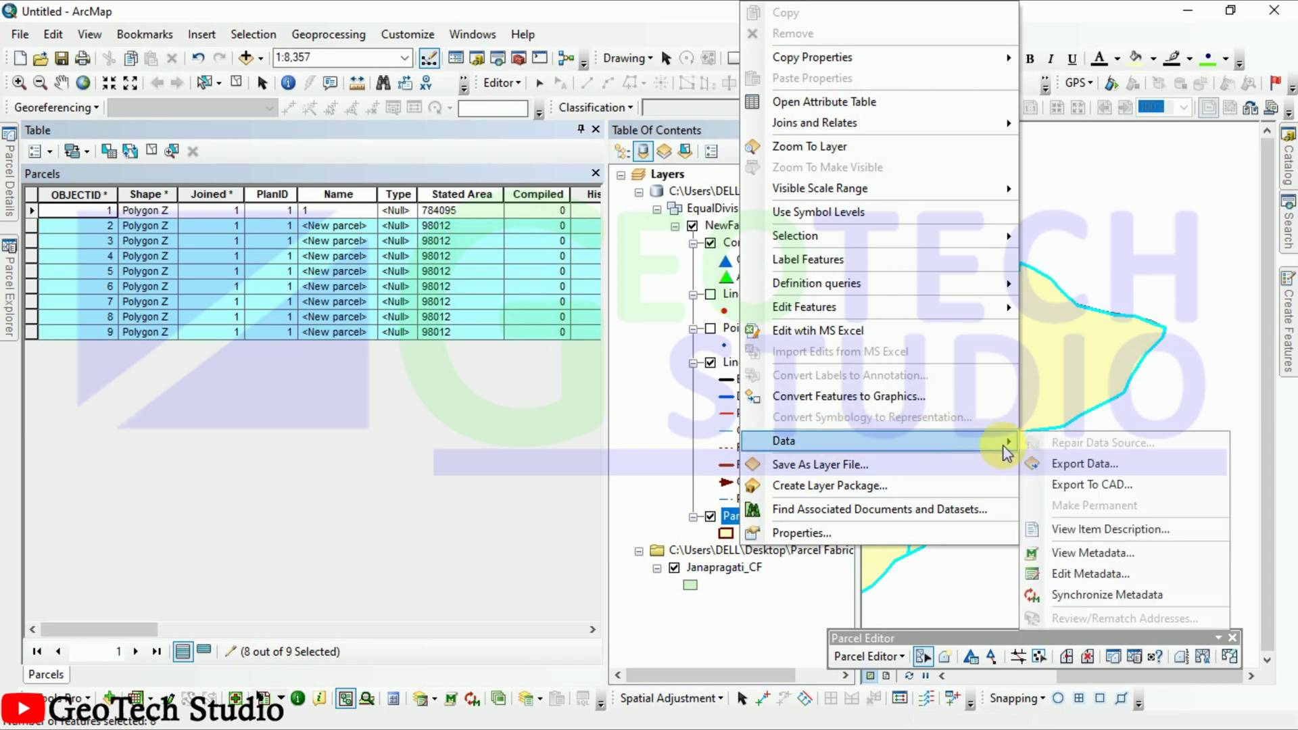
pyautogui.click(1074, 464)
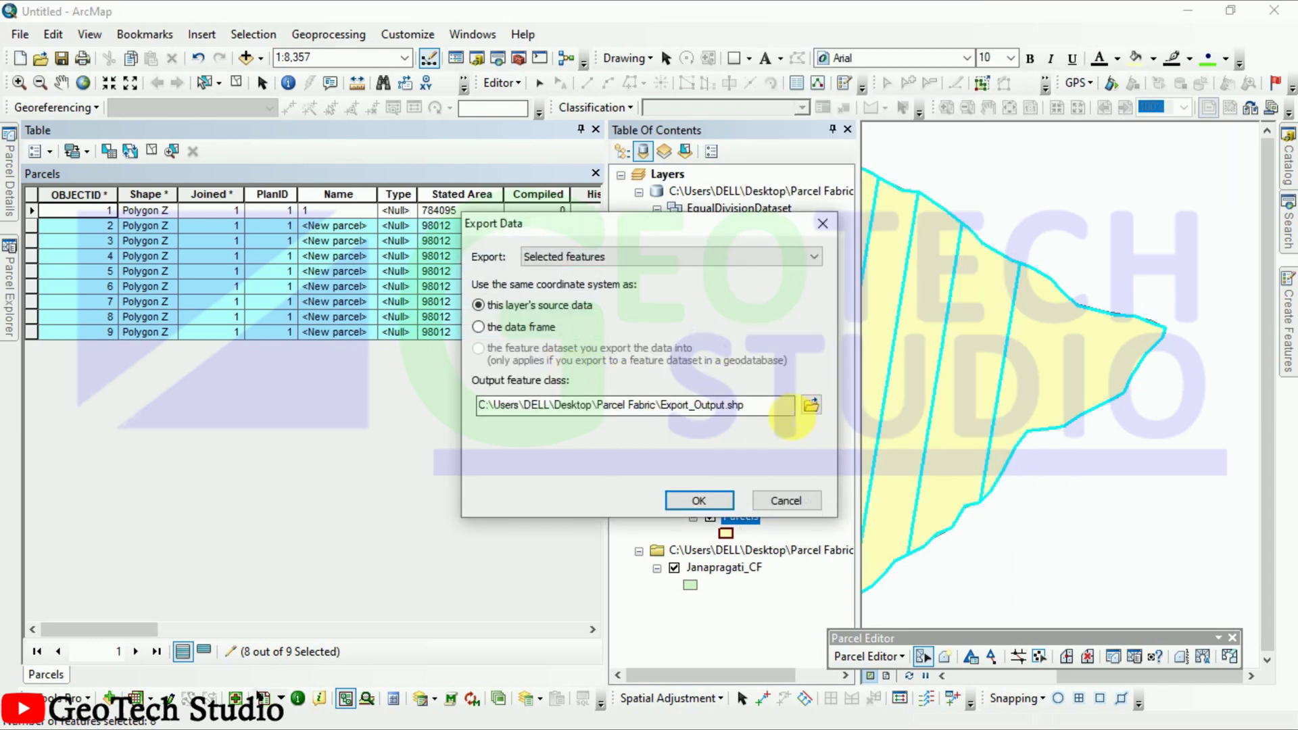
pyautogui.moveTo(726, 406); pyautogui.dragTo(710, 405)
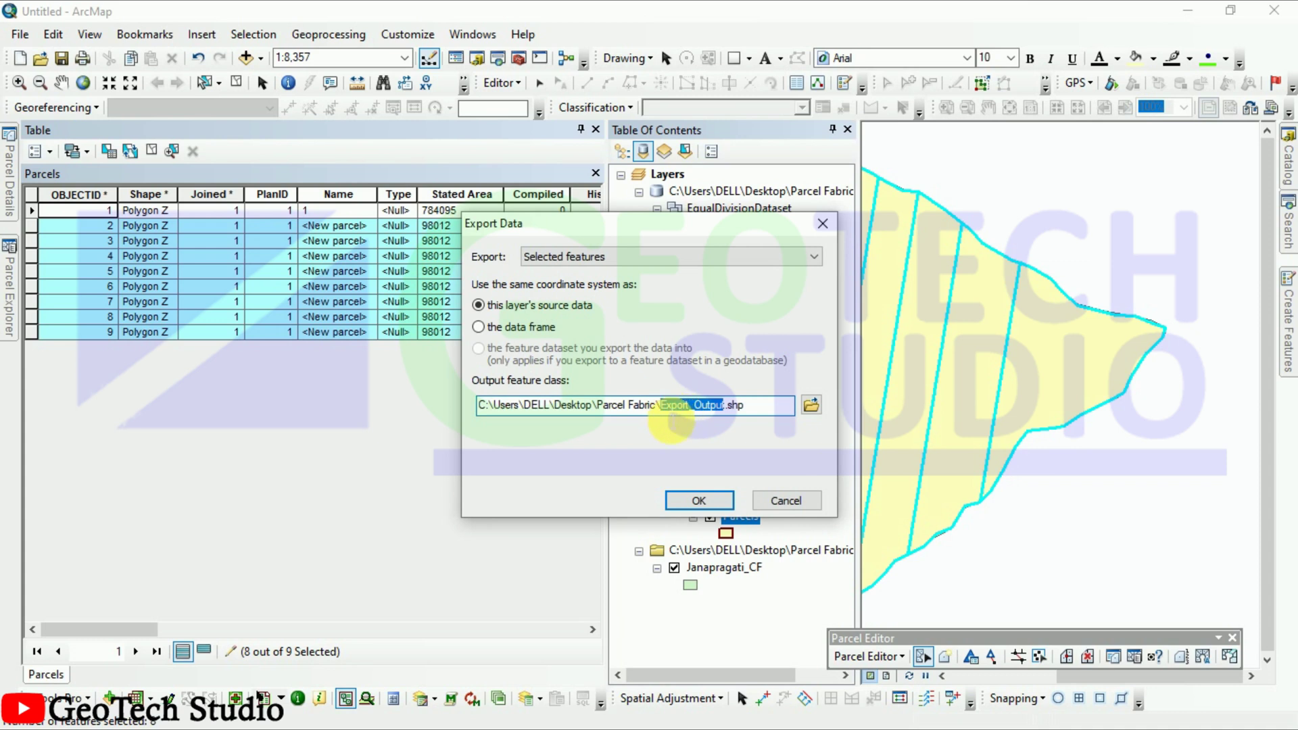
pyautogui.write('DigitizeMethod')
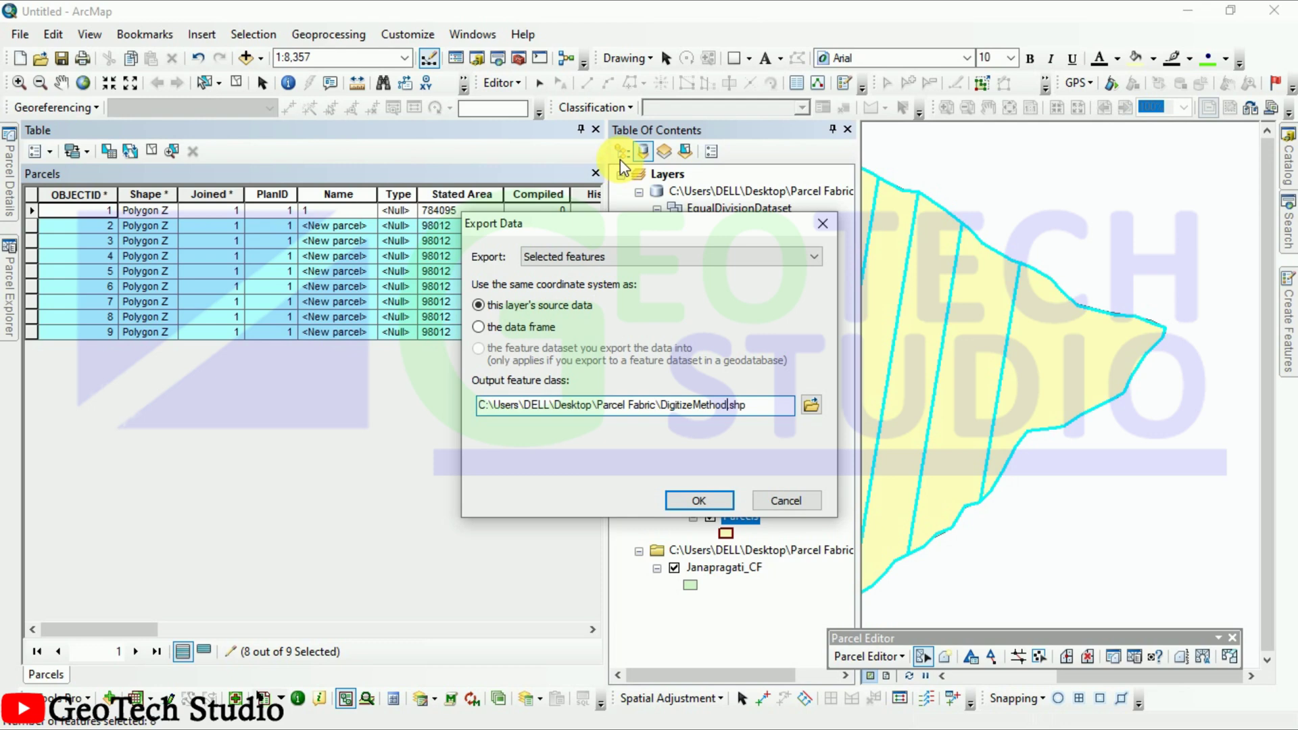
# Run the export, add DigitizeMethod to the map, and close the attribute table.
pyautogui.click(689, 501)
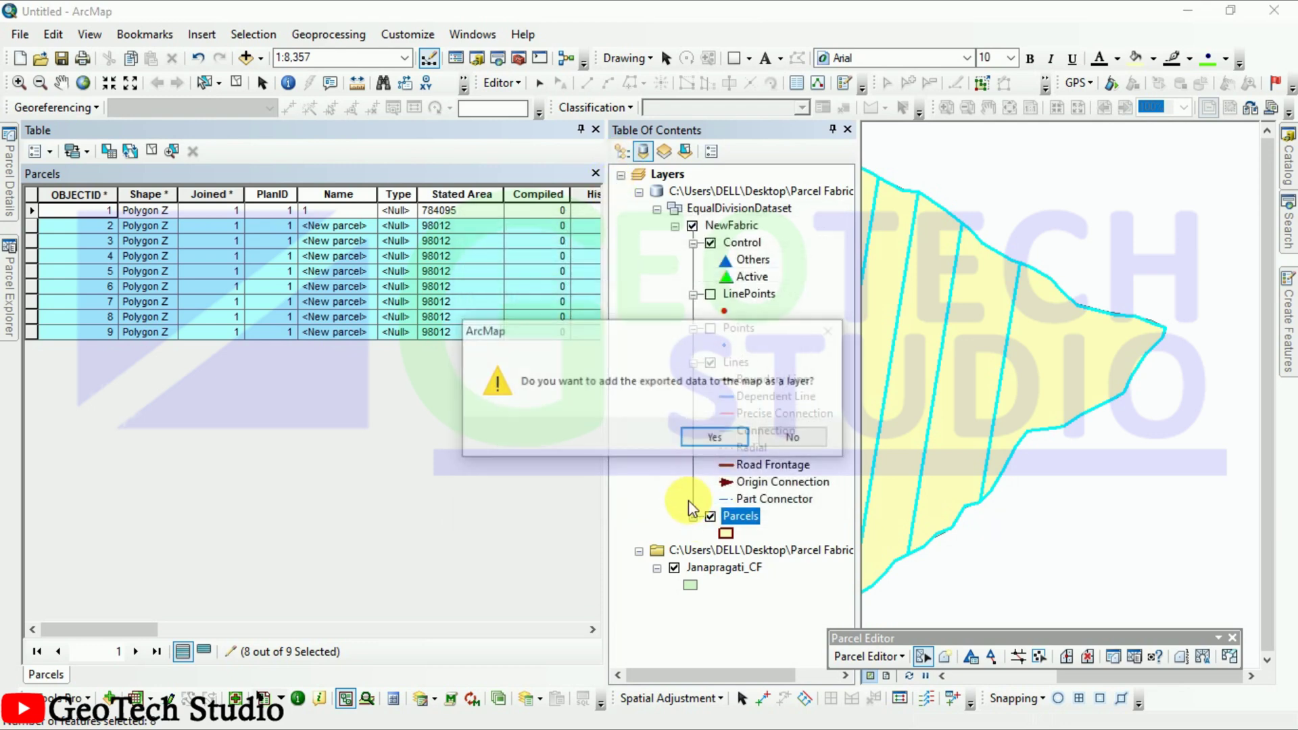
pyautogui.click(704, 438)
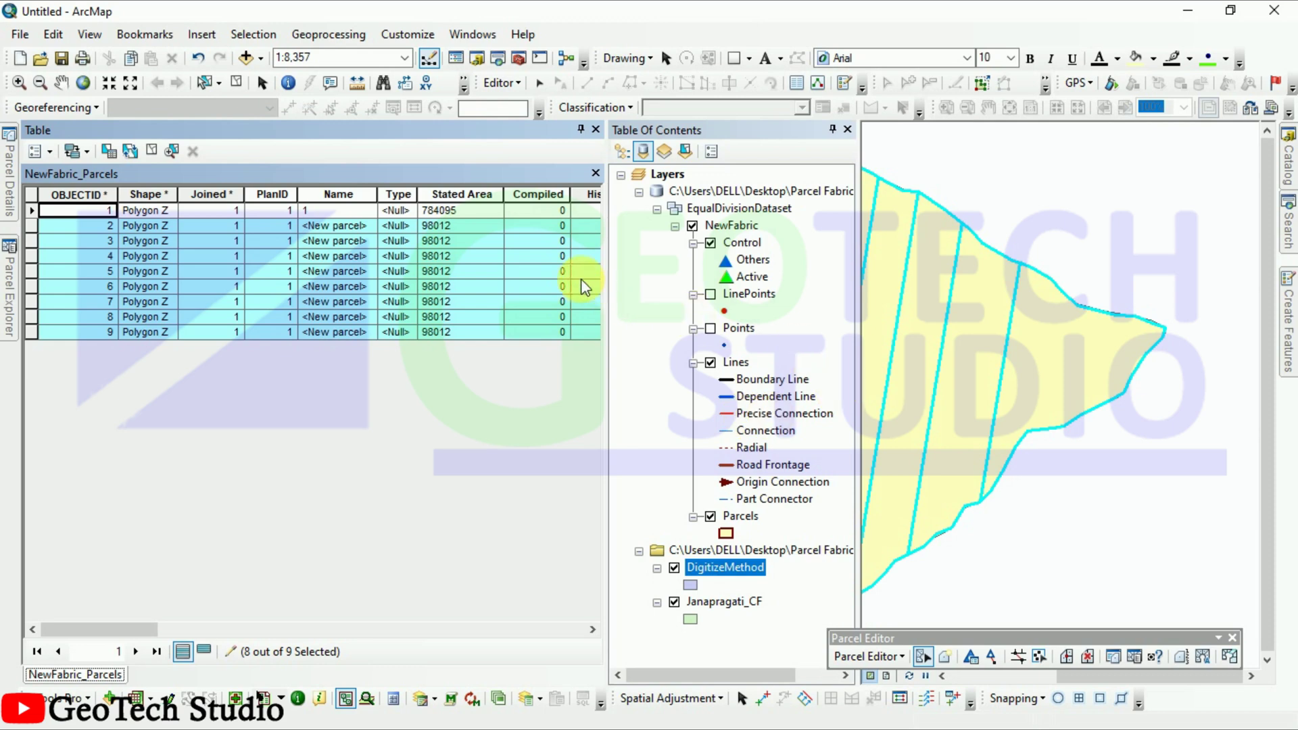
pyautogui.click(595, 174)
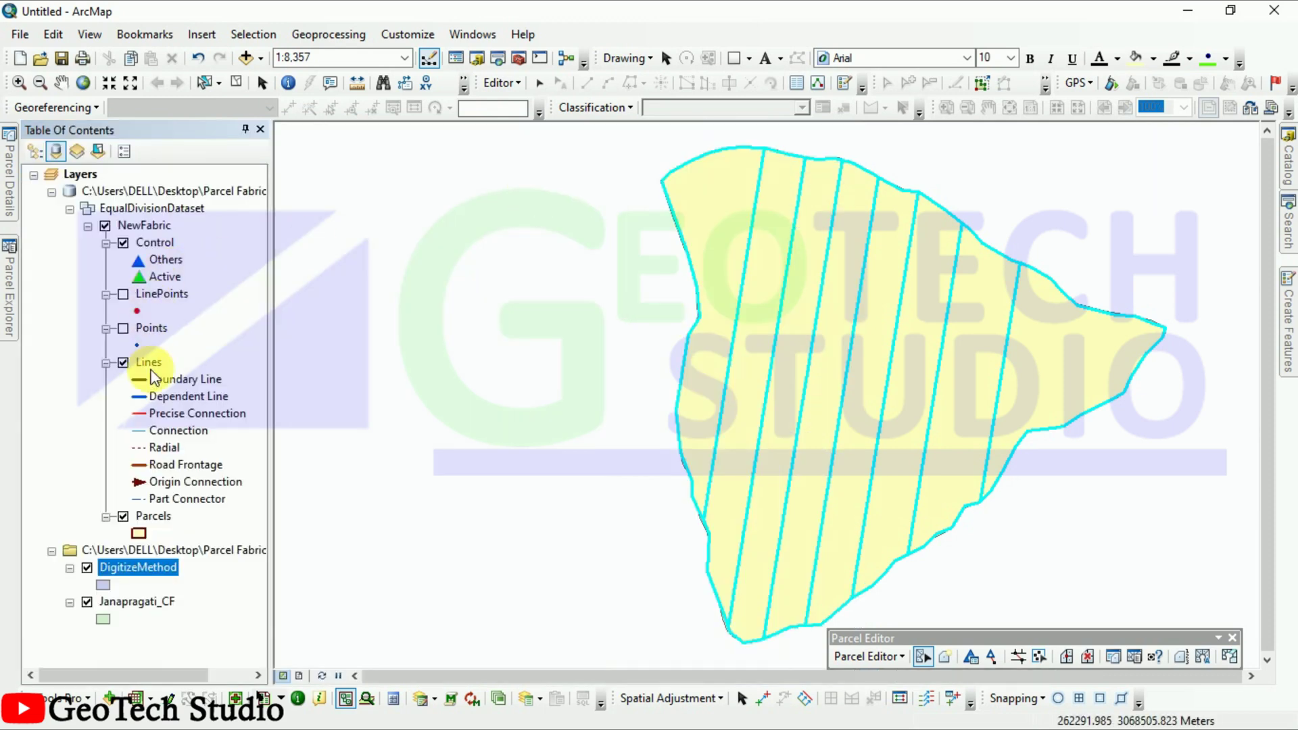
# Remove the Parcel.gdb parcel fabric layers from the map.
pyautogui.click(136, 210)
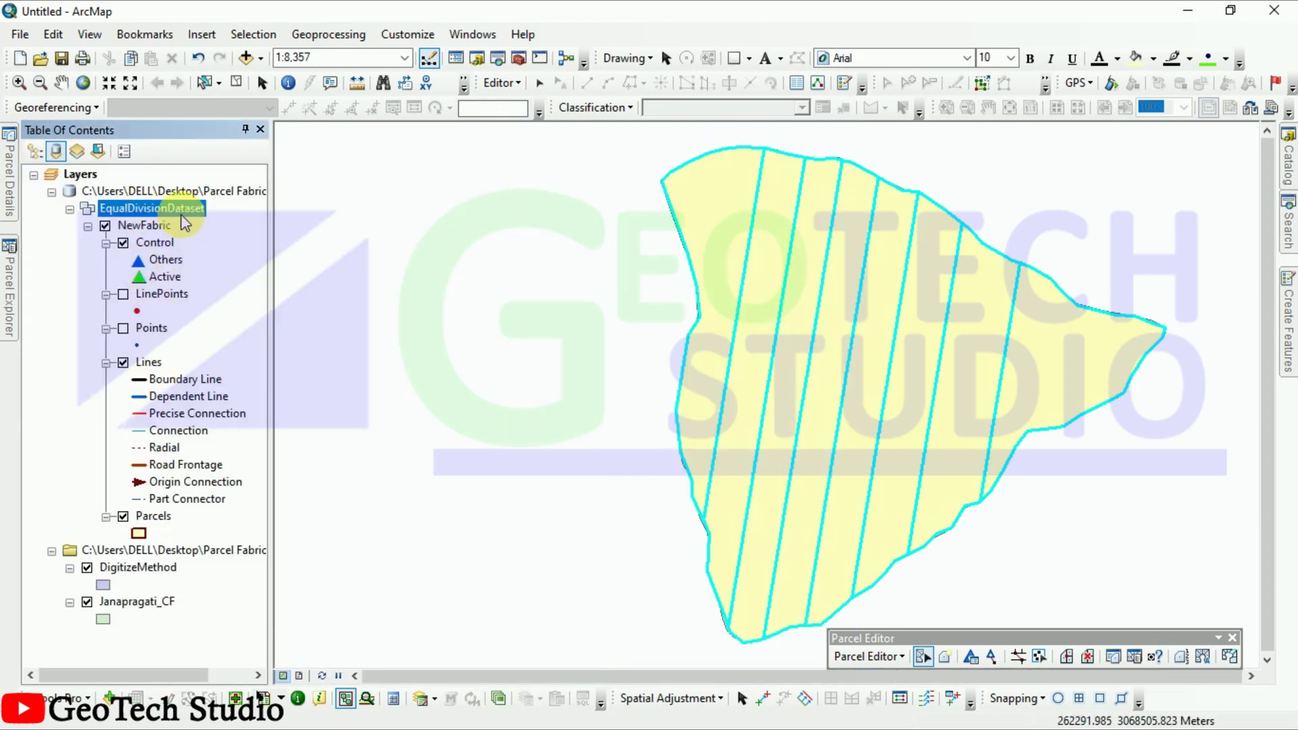
pyautogui.rightClick(158, 191)
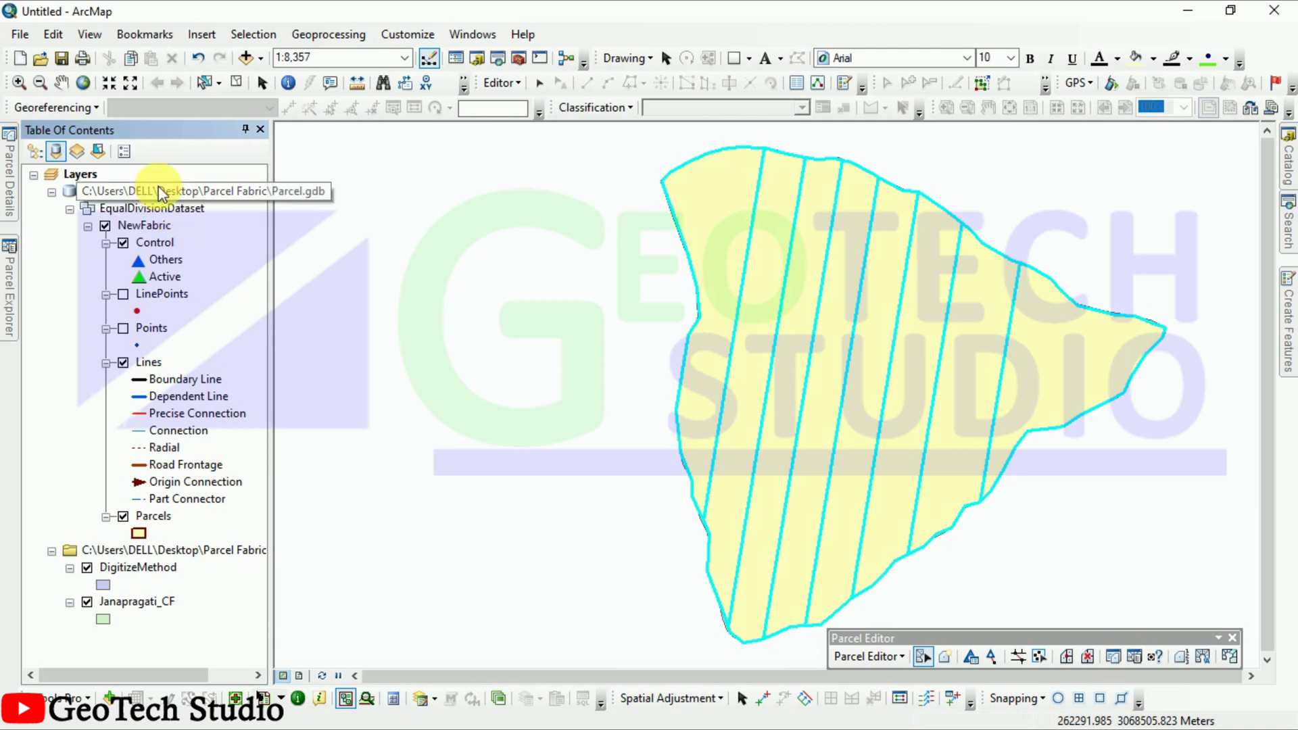
pyautogui.click(197, 194)
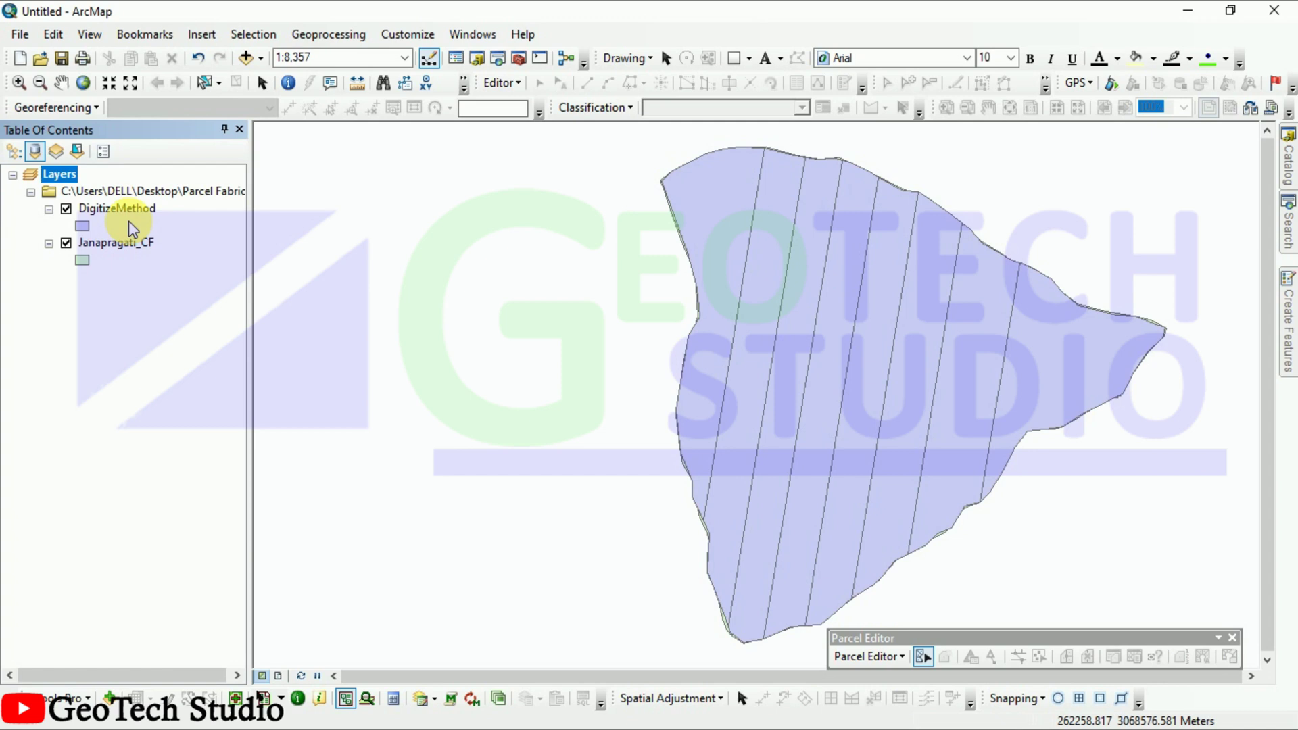
# Turn off Janapragati_CF and recentre the eight DigitizeMethod parcels in the view.
pyautogui.rightClick(111, 247)
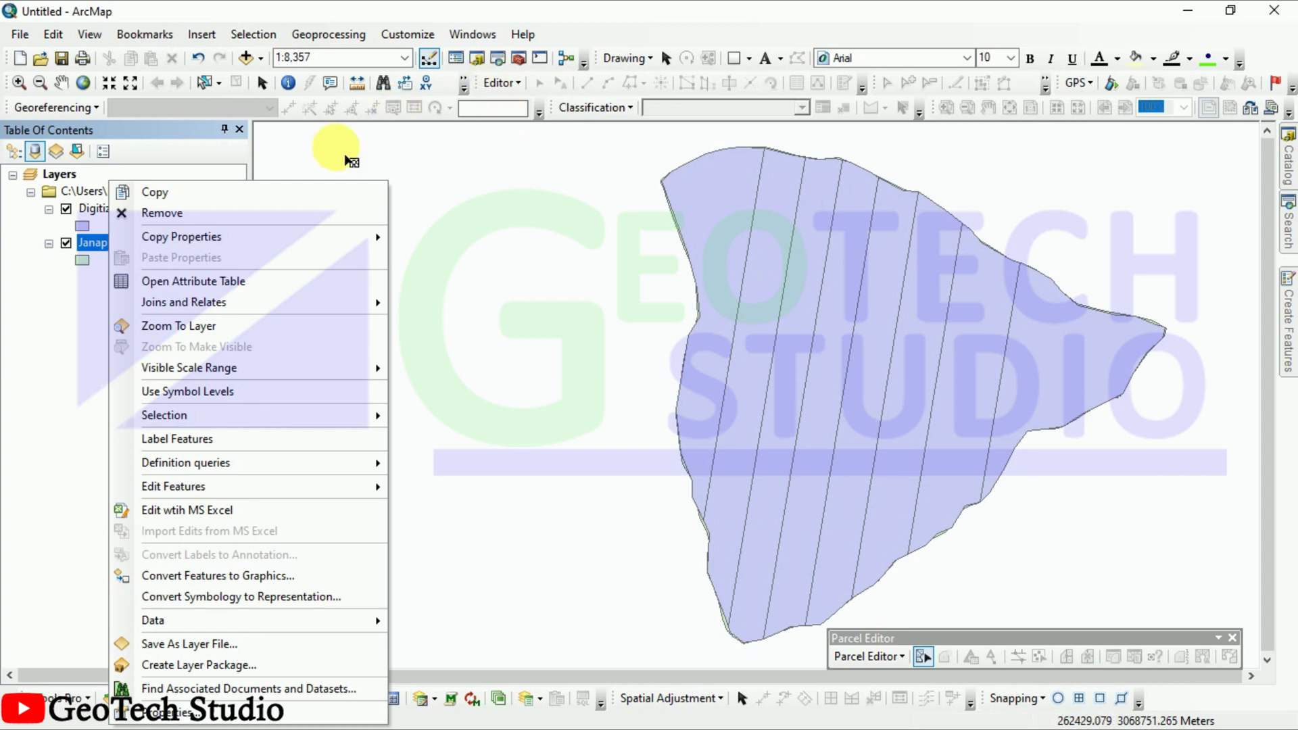
pyautogui.click(67, 245)
pyautogui.scroll(-4, 829, 284)
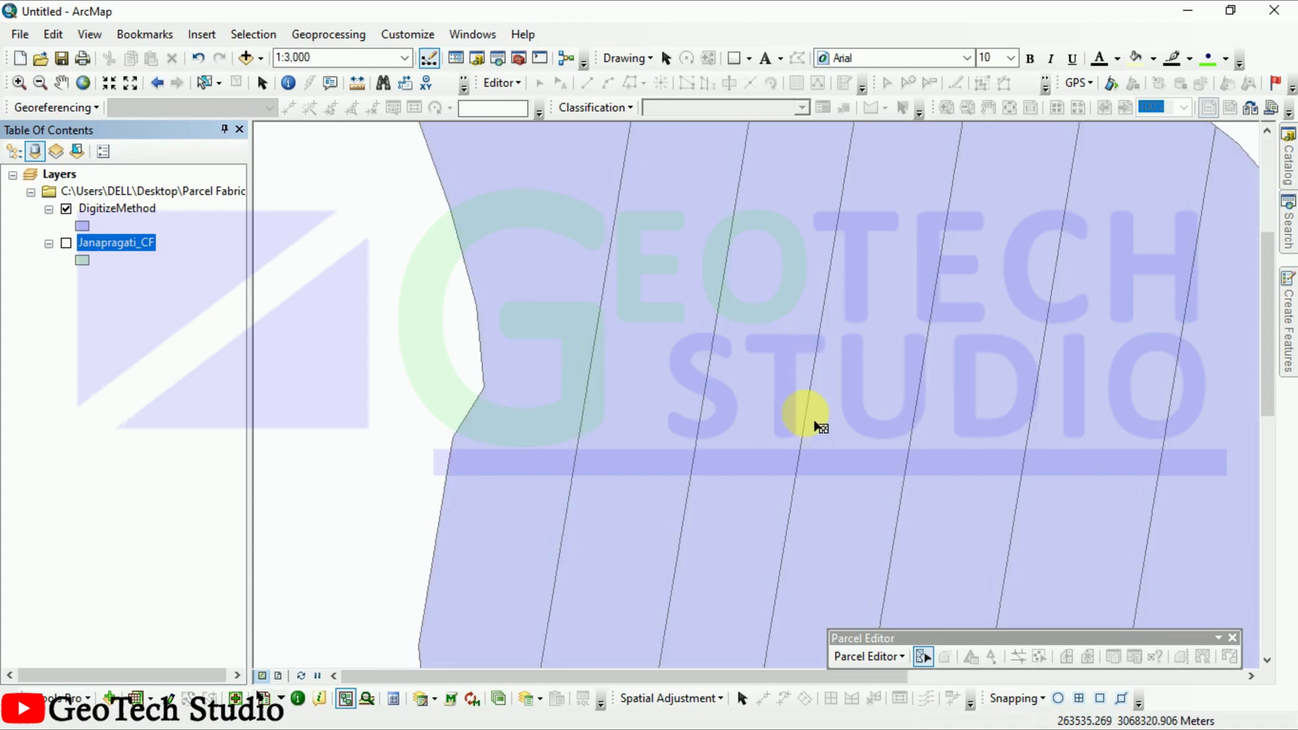
pyautogui.scroll(4, 816, 424)
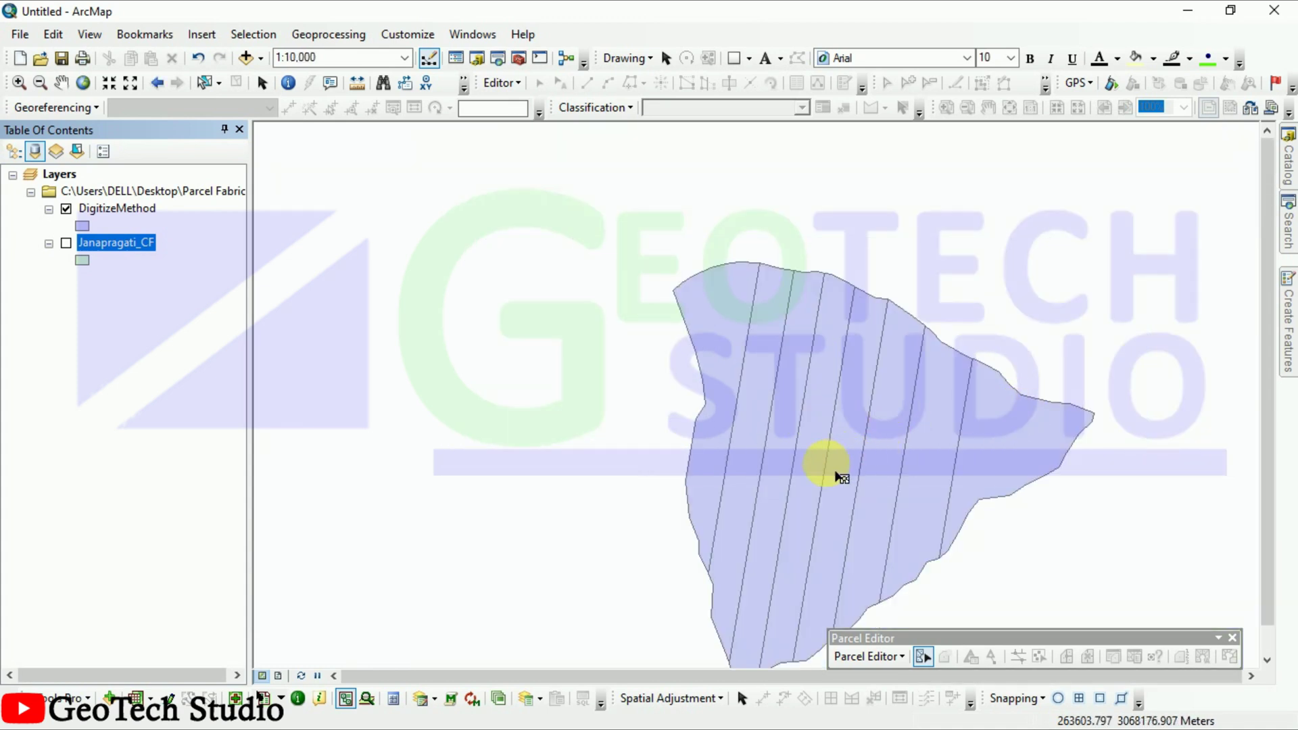
pyautogui.click(64, 83)
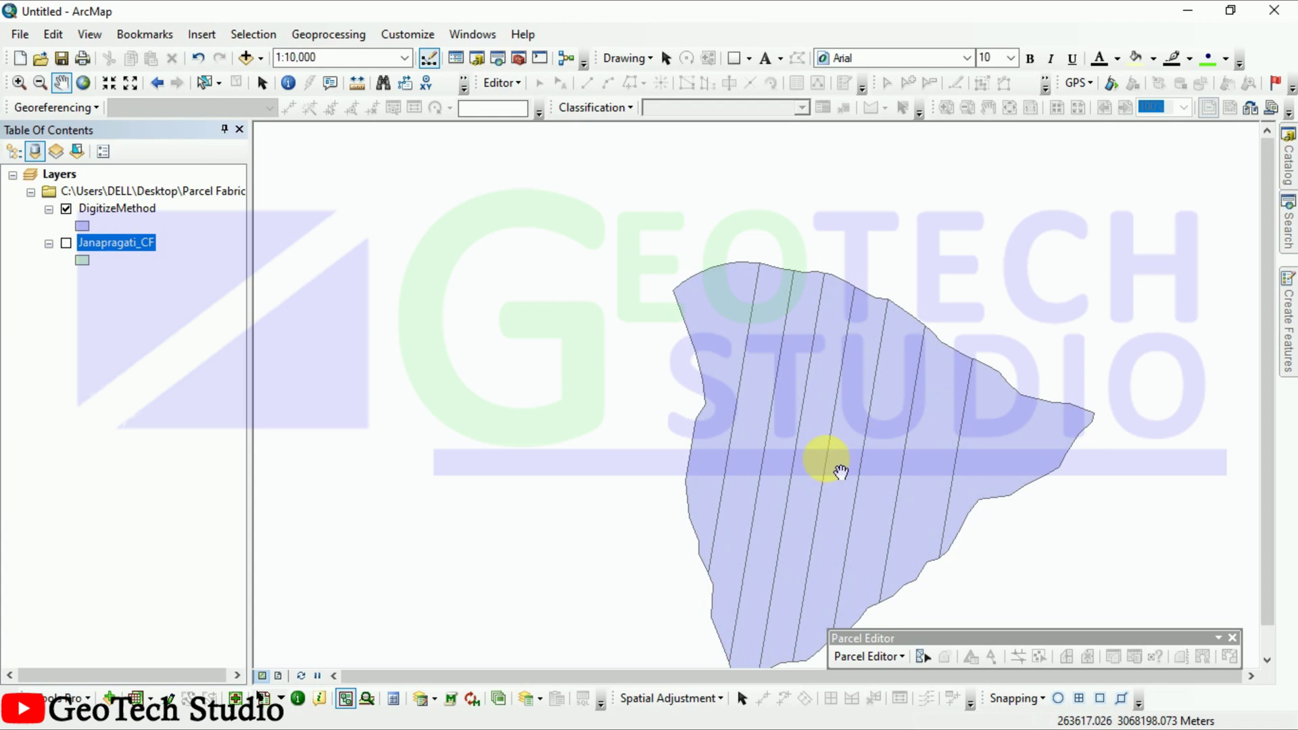
pyautogui.moveTo(832, 464); pyautogui.dragTo(704, 408)
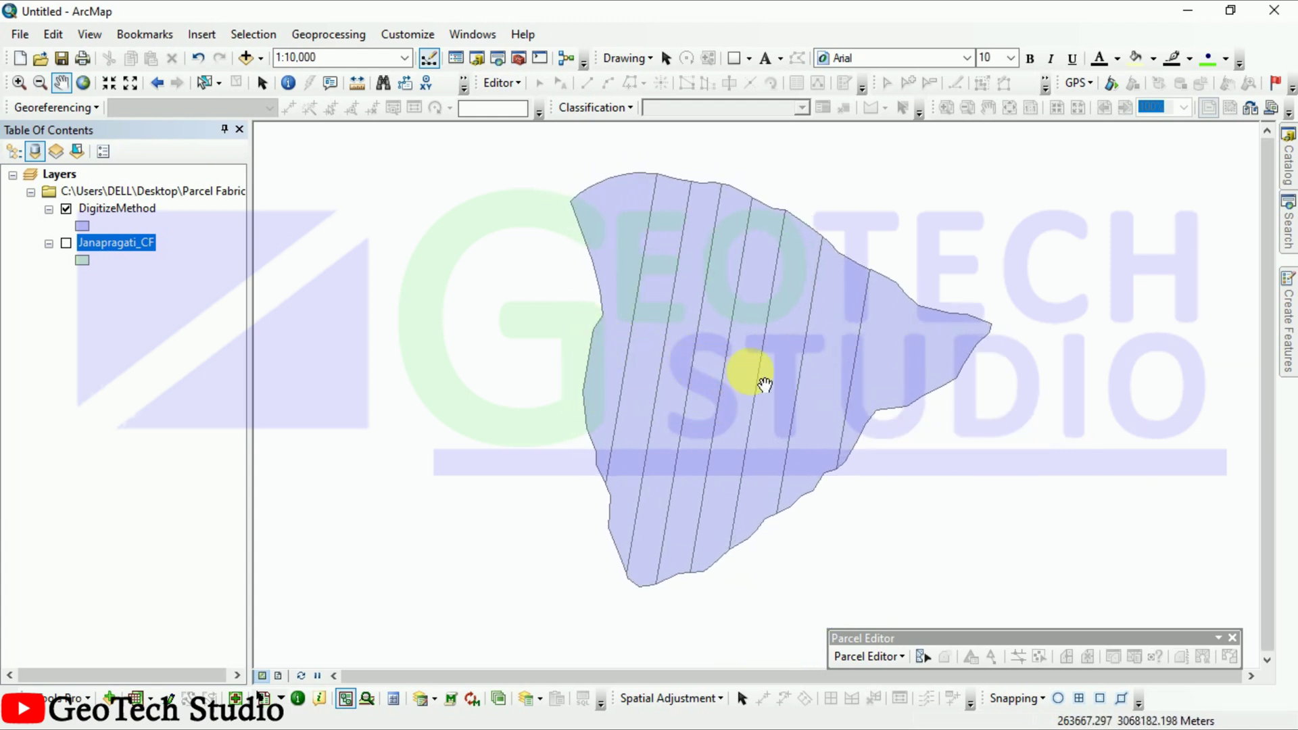
# Check DigitizeMethod's Shape_Area is about 98012 for all eight parcels, then close the Parcel Editor toolbar.
pyautogui.rightClick(116, 208)
pyautogui.click(171, 282)
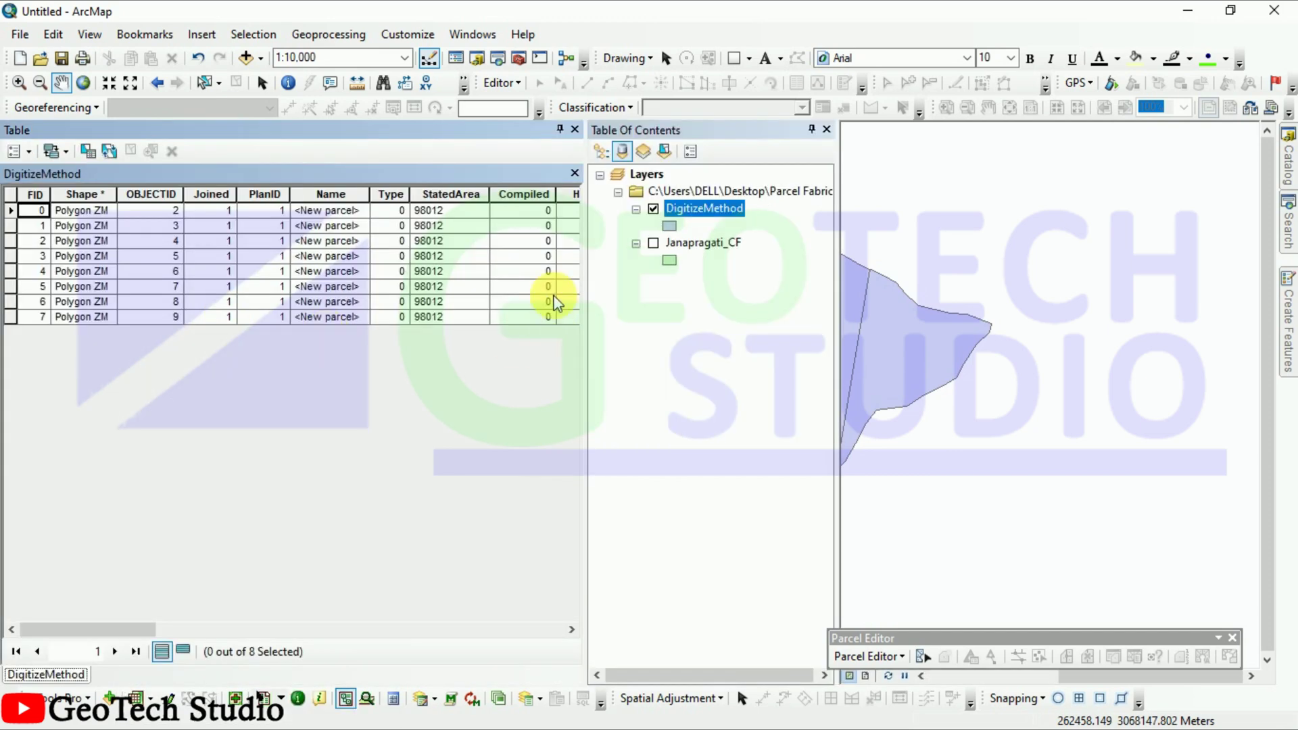
pyautogui.moveTo(119, 628); pyautogui.dragTo(560, 618)
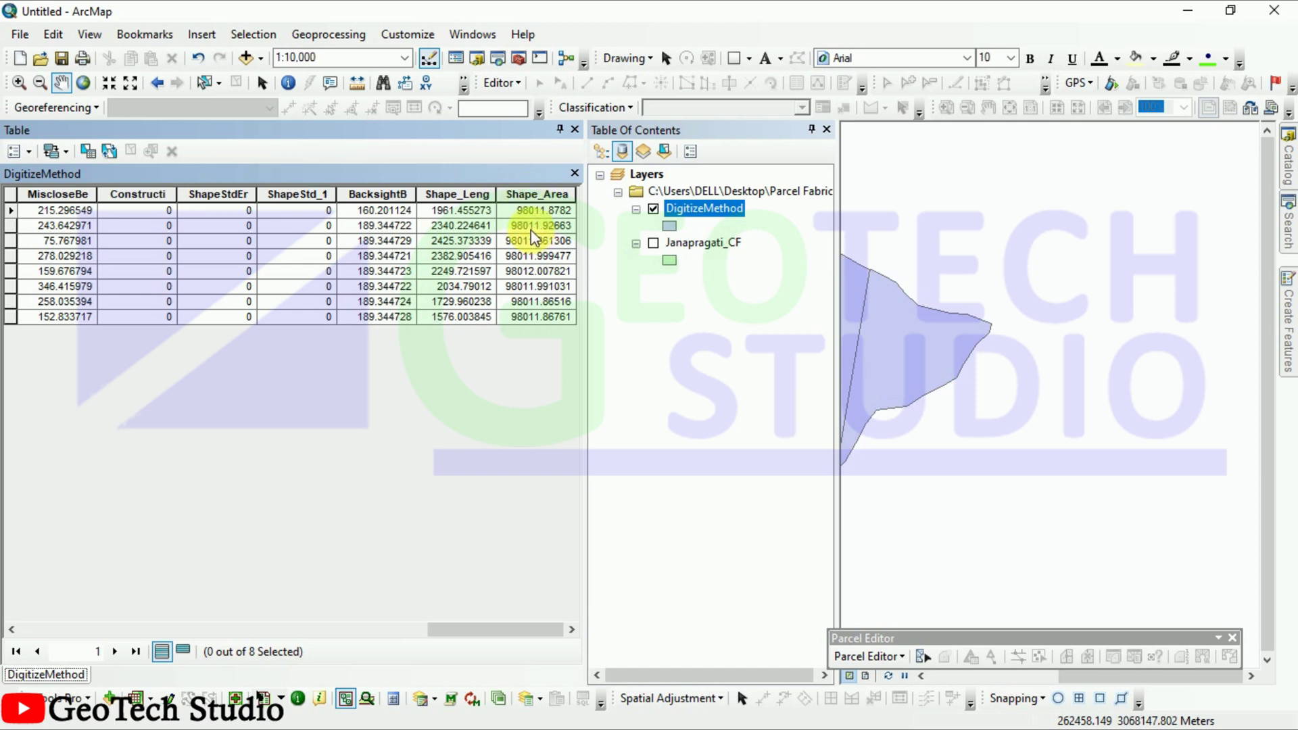
pyautogui.click(576, 179)
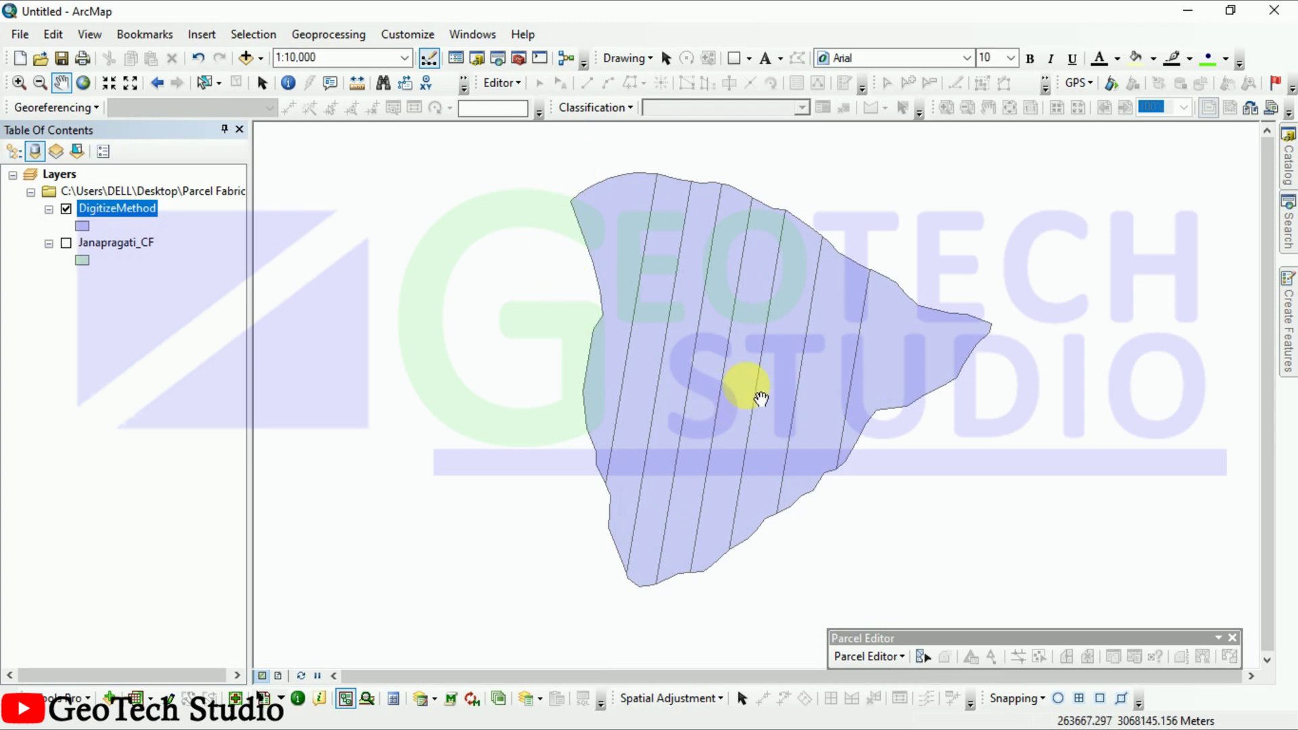
pyautogui.click(1233, 638)
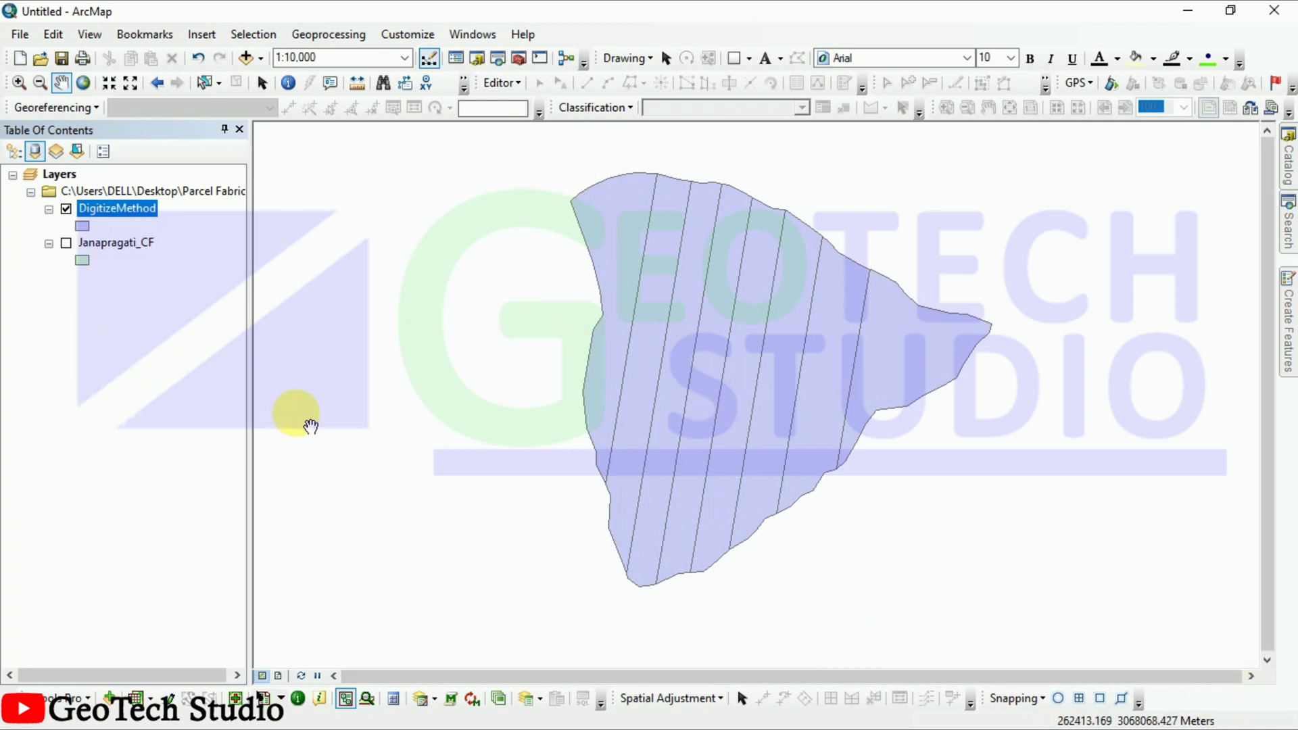